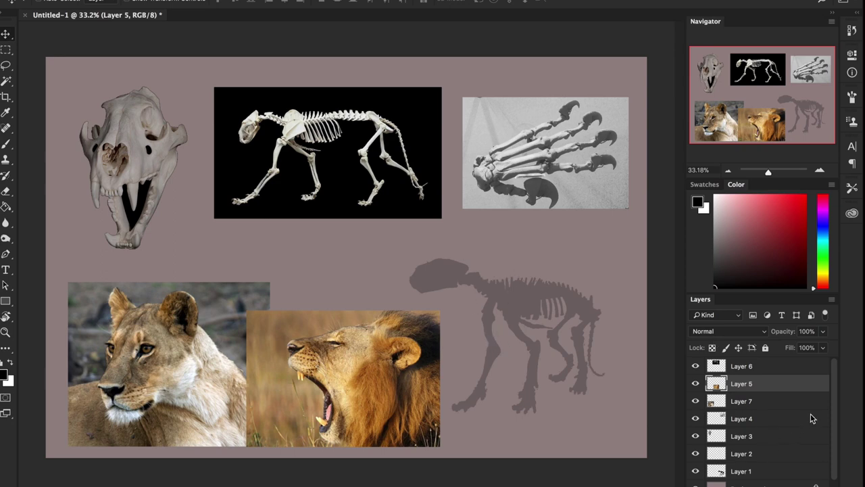
Move the dark skeleton silhouette on Layer 1 slightly up and to the right on the canvas
{"action": "left_click", "coordinate": [777, 473]}
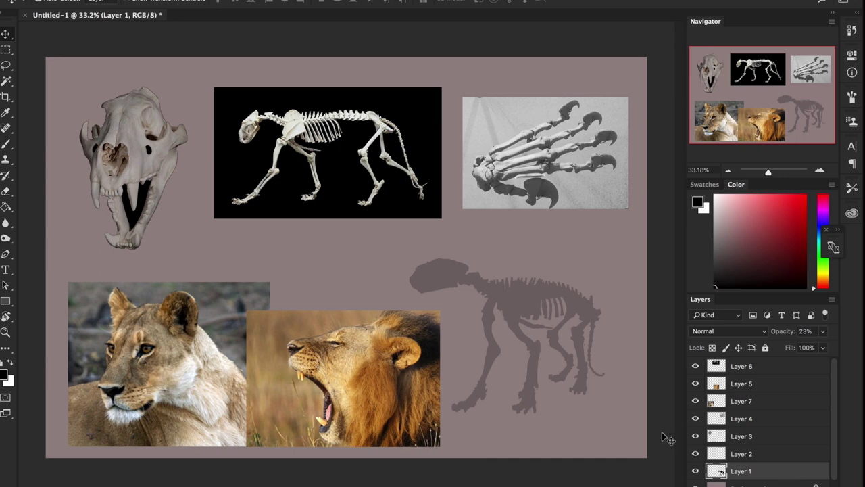
{"action": "mouse_move", "coordinate": [531, 296]}
{"action": "left_mouse_down"}
{"action": "mouse_move", "coordinate": [534, 302]}
{"action": "mouse_move", "coordinate": [545, 292]}
{"action": "mouse_move", "coordinate": [540, 284]}
{"action": "left_mouse_up"}
Create a layer group, move Layers 1 through 7 with all the reference images into it, and collapse it
{"action": "left_click", "coordinate": [765, 371]}
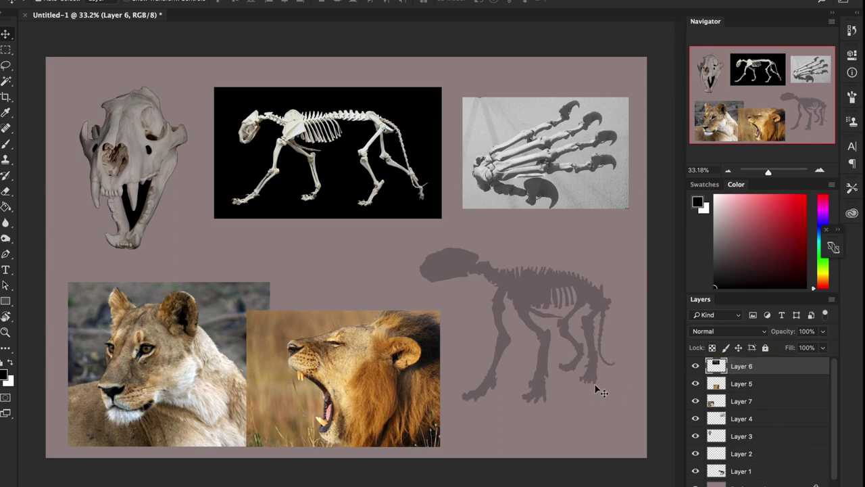
{"action": "left_click", "coordinate": [788, 486]}
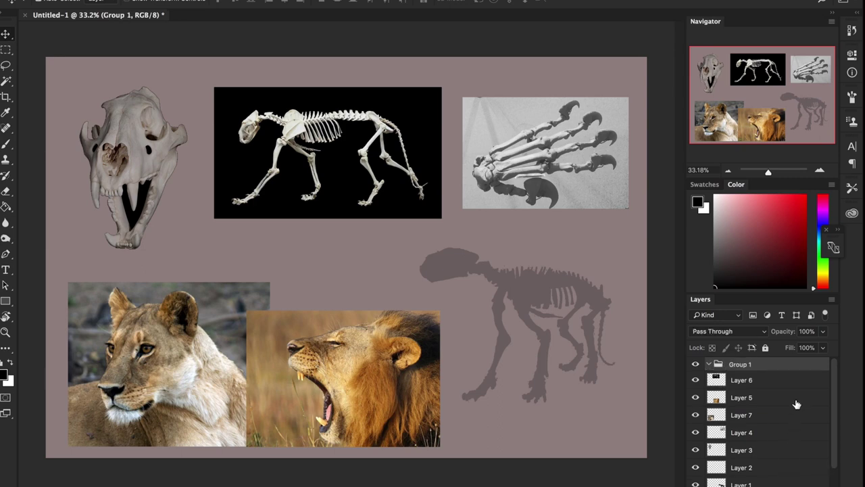
{"action": "left_click", "coordinate": [766, 382]}
{"action": "left_click_drag", "start_coordinate": [833, 386], "coordinate": [834, 418]}
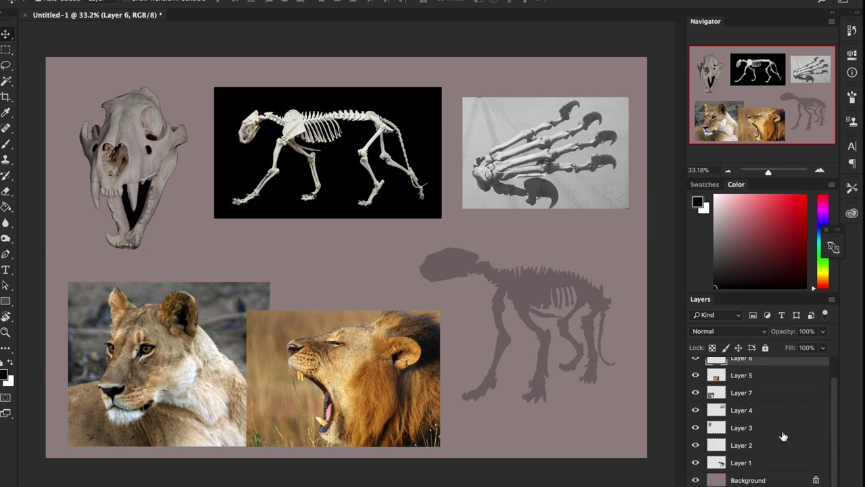
{"action": "left_click", "coordinate": [743, 462], "text": "shift"}
{"action": "left_click_drag", "start_coordinate": [831, 391], "coordinate": [831, 357]}
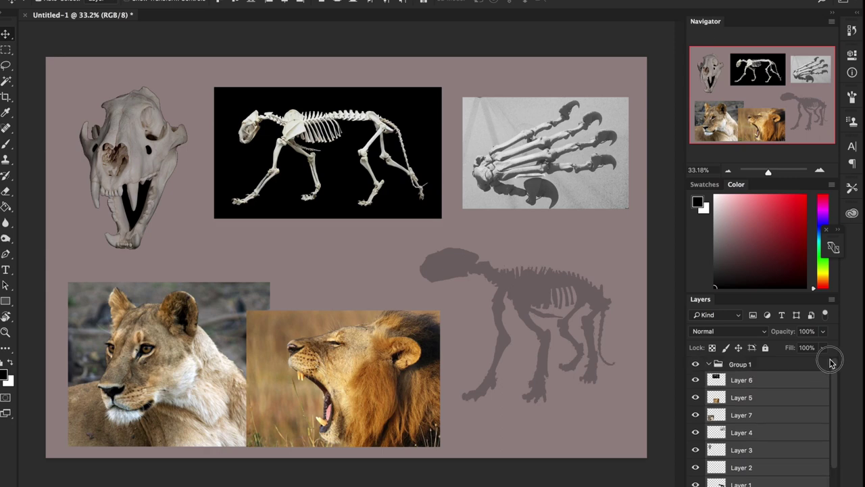
{"action": "left_click_drag", "start_coordinate": [742, 388], "coordinate": [740, 366]}
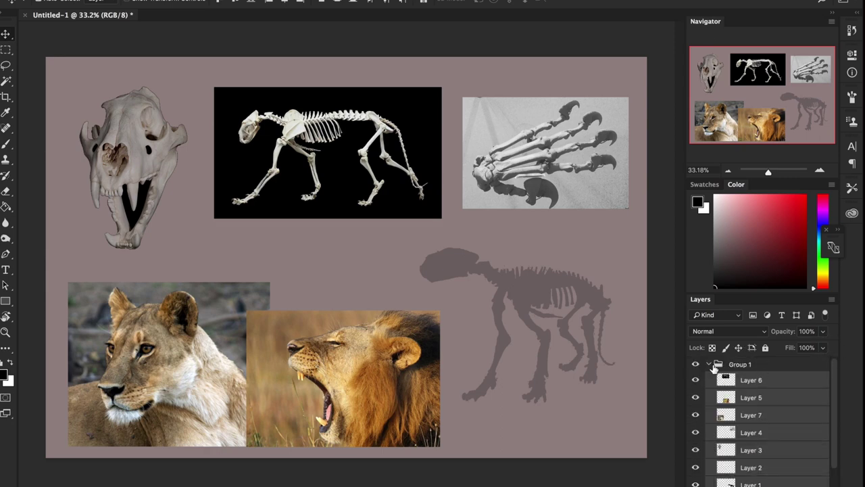
{"action": "left_click", "coordinate": [709, 365]}
{"action": "left_click", "coordinate": [695, 365]}
{"action": "left_click", "coordinate": [695, 365]}
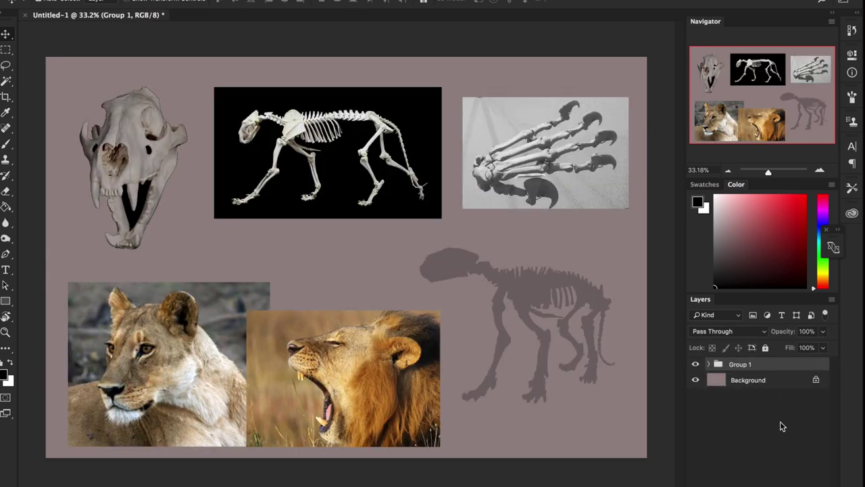
Add a new layer above the reference group and set a bright cyan brush colour for drawing over the lion photos
{"action": "left_click", "coordinate": [803, 481]}
{"action": "key", "text": "z"}
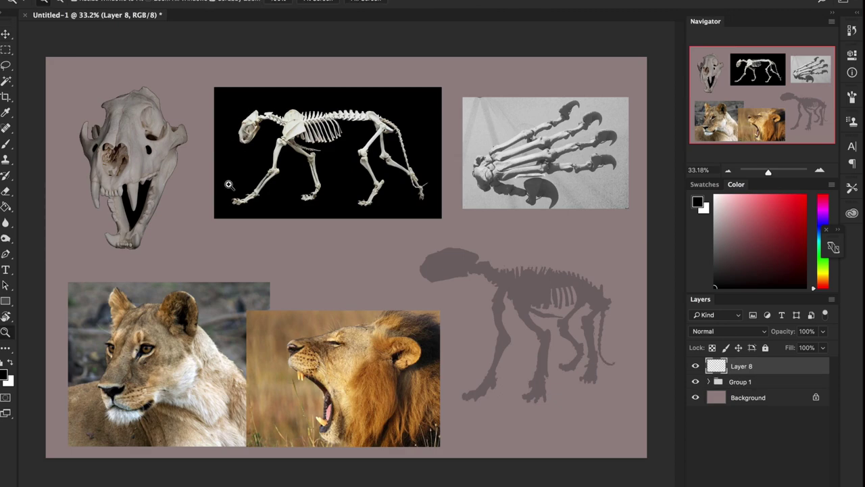
{"action": "left_click_drag", "start_coordinate": [185, 359], "coordinate": [370, 219]}
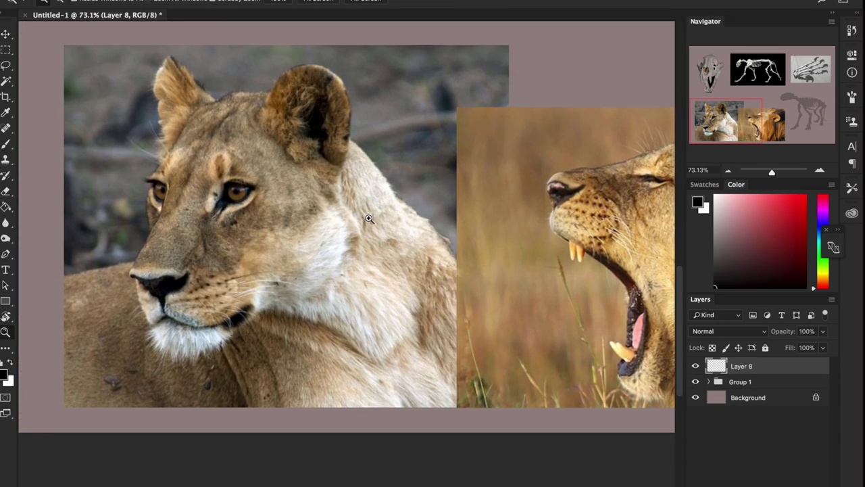
{"action": "left_click_drag", "start_coordinate": [507, 270], "coordinate": [423, 296]}
{"action": "left_click_drag", "start_coordinate": [484, 290], "coordinate": [469, 288]}
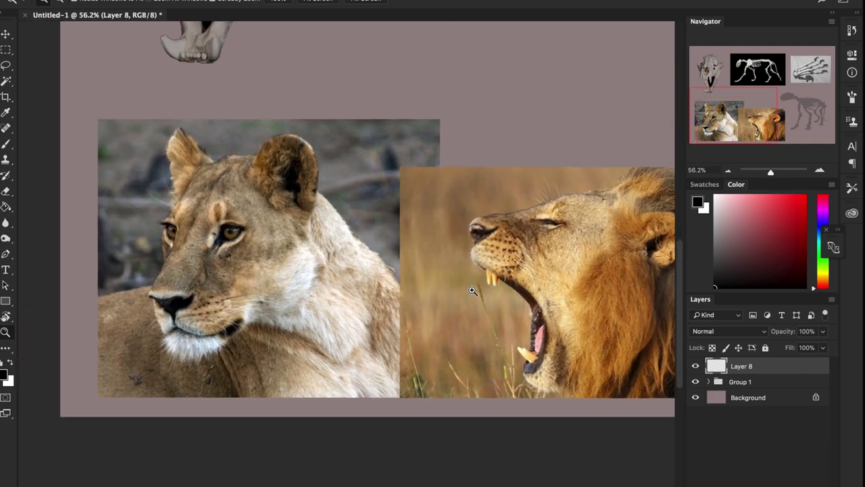
{"action": "left_click_drag", "start_coordinate": [513, 305], "coordinate": [440, 304]}
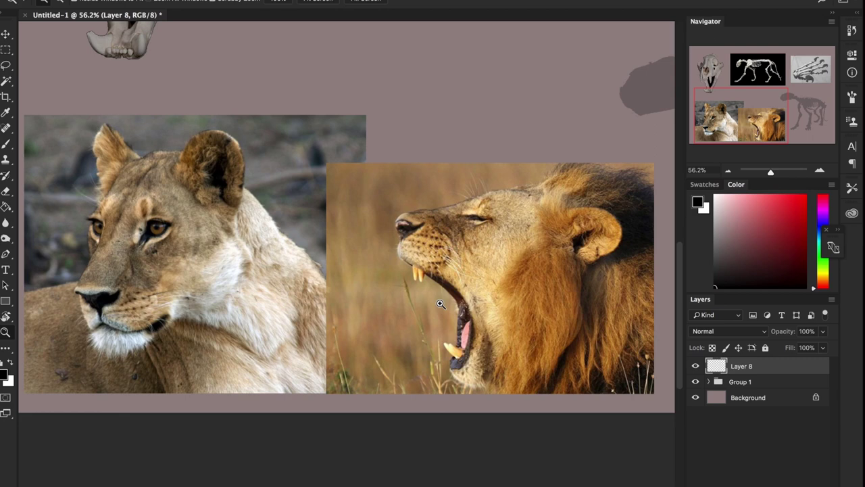
{"action": "key", "text": "b"}
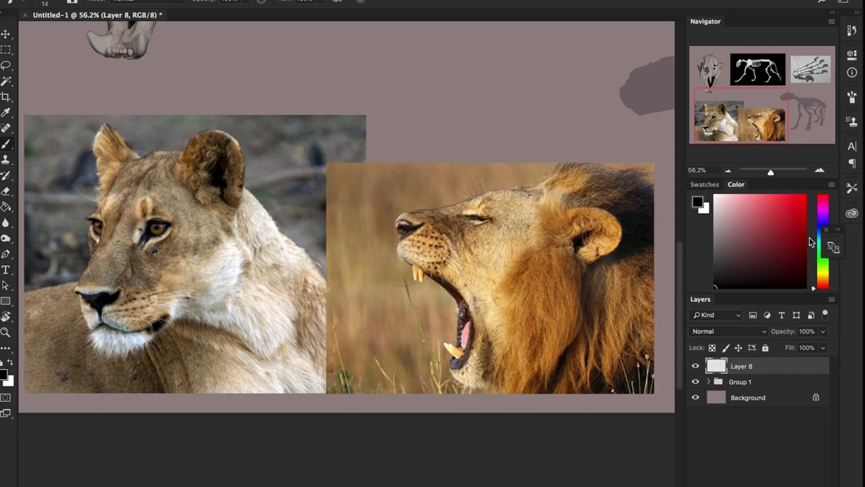
{"action": "left_click_drag", "start_coordinate": [788, 217], "coordinate": [771, 199]}
{"action": "left_click_drag", "start_coordinate": [783, 238], "coordinate": [797, 227]}
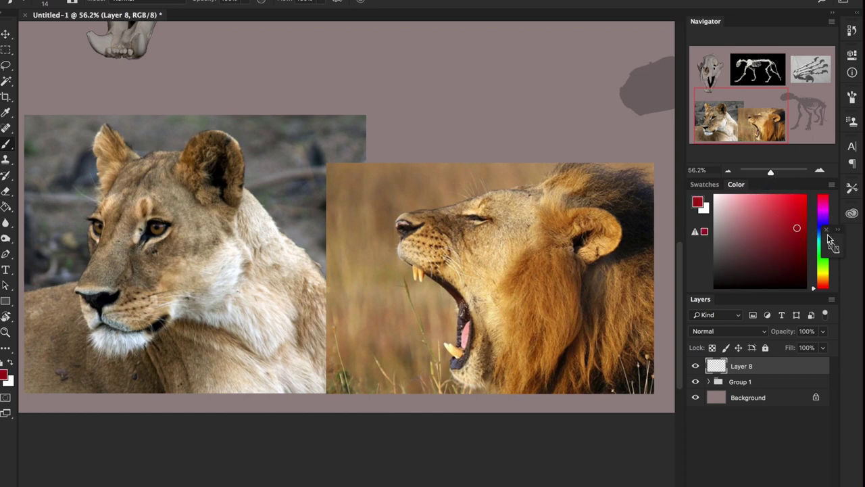
{"action": "left_click", "coordinate": [824, 259]}
{"action": "mouse_move", "coordinate": [825, 263]}
{"action": "left_mouse_down"}
{"action": "mouse_move", "coordinate": [824, 245]}
{"action": "mouse_move", "coordinate": [786, 196]}
{"action": "left_mouse_up"}
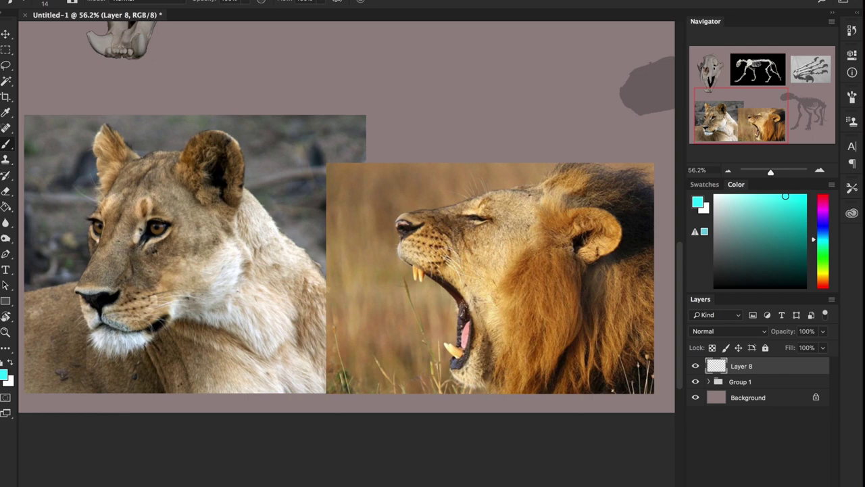
Sketch the roaring lion's upper head in cyan, tracing the forehead, muzzle, upper jaw and back of the cheek
{"action": "left_click_drag", "start_coordinate": [531, 191], "coordinate": [418, 213]}
{"action": "mouse_move", "coordinate": [501, 184]}
{"action": "left_mouse_down"}
{"action": "mouse_move", "coordinate": [407, 218]}
{"action": "mouse_move", "coordinate": [546, 193]}
{"action": "left_mouse_up"}
{"action": "mouse_move", "coordinate": [400, 221]}
{"action": "left_mouse_down"}
{"action": "mouse_move", "coordinate": [399, 254]}
{"action": "mouse_move", "coordinate": [466, 312]}
{"action": "left_mouse_up"}
{"action": "left_click_drag", "start_coordinate": [426, 281], "coordinate": [485, 317]}
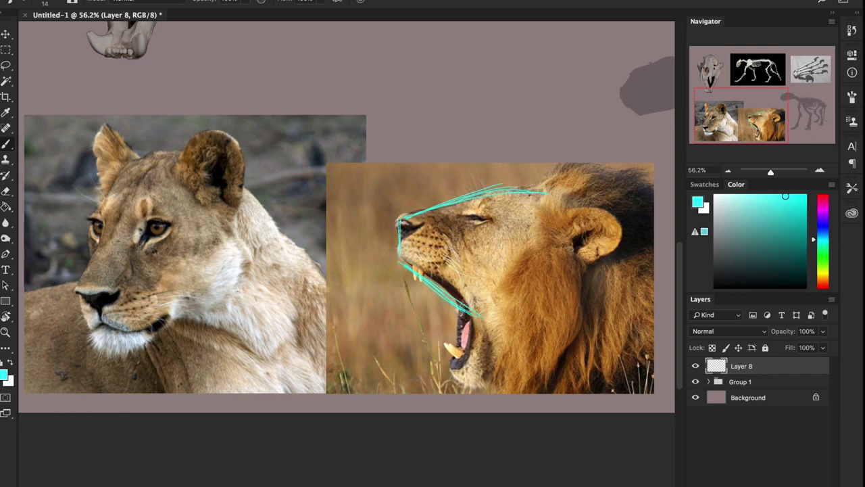
{"action": "mouse_move", "coordinate": [548, 202]}
{"action": "left_mouse_down"}
{"action": "mouse_move", "coordinate": [500, 313]}
{"action": "mouse_move", "coordinate": [546, 244]}
{"action": "left_mouse_up"}
Sketch the roaring lion's open lower jaw in cyan, from the corner of the mouth around the chin to the jaw hinge
{"action": "mouse_move", "coordinate": [466, 311]}
{"action": "left_mouse_down"}
{"action": "mouse_move", "coordinate": [451, 373]}
{"action": "mouse_move", "coordinate": [528, 312]}
{"action": "left_mouse_up"}
{"action": "left_click_drag", "start_coordinate": [484, 383], "coordinate": [558, 289]}
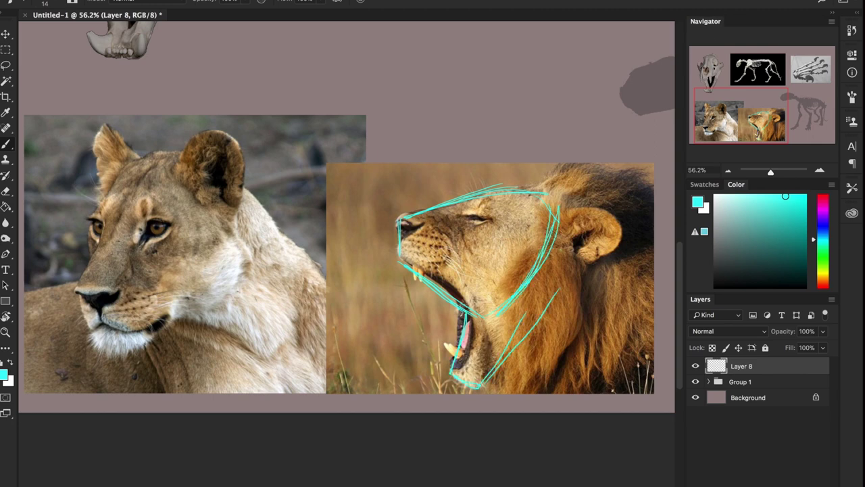
{"action": "mouse_move", "coordinate": [555, 246]}
{"action": "left_mouse_down"}
{"action": "mouse_move", "coordinate": [572, 276]}
{"action": "mouse_move", "coordinate": [497, 367]}
{"action": "left_mouse_up"}
{"action": "left_click_drag", "start_coordinate": [549, 311], "coordinate": [496, 375]}
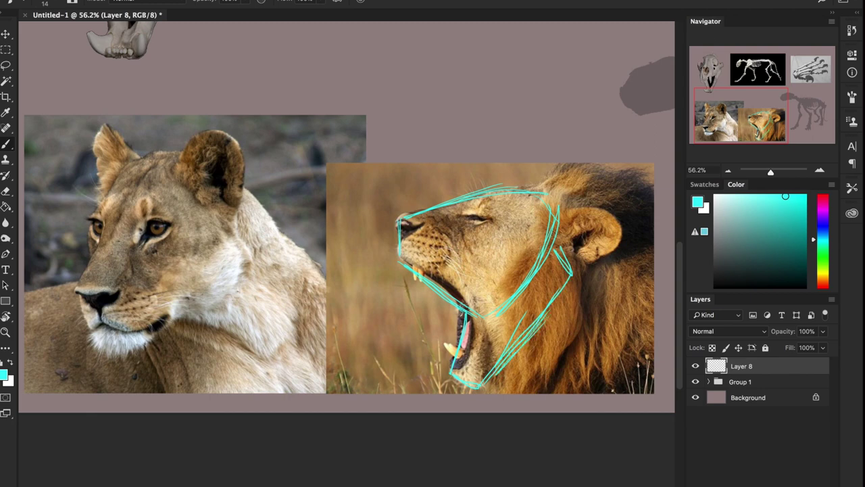
Sketch curved cyan contours around the lioness's cranium, cheek, muzzle and chin
{"action": "mouse_move", "coordinate": [138, 152]}
{"action": "left_mouse_down"}
{"action": "mouse_move", "coordinate": [91, 247]}
{"action": "mouse_move", "coordinate": [124, 256]}
{"action": "mouse_move", "coordinate": [179, 290]}
{"action": "mouse_move", "coordinate": [119, 259]}
{"action": "mouse_move", "coordinate": [181, 307]}
{"action": "left_mouse_up"}
{"action": "left_click_drag", "start_coordinate": [221, 206], "coordinate": [240, 254]}
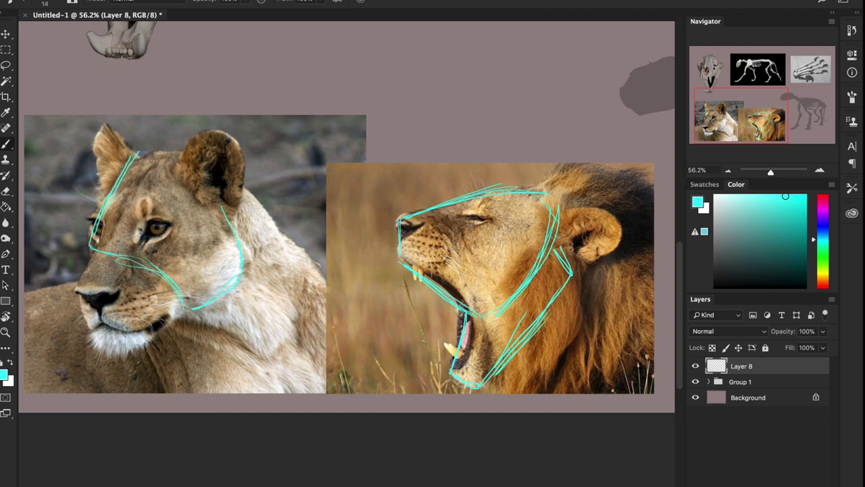
{"action": "mouse_move", "coordinate": [138, 154]}
{"action": "left_mouse_down"}
{"action": "mouse_move", "coordinate": [208, 181]}
{"action": "mouse_move", "coordinate": [221, 203]}
{"action": "left_mouse_up"}
{"action": "left_click_drag", "start_coordinate": [153, 160], "coordinate": [202, 190]}
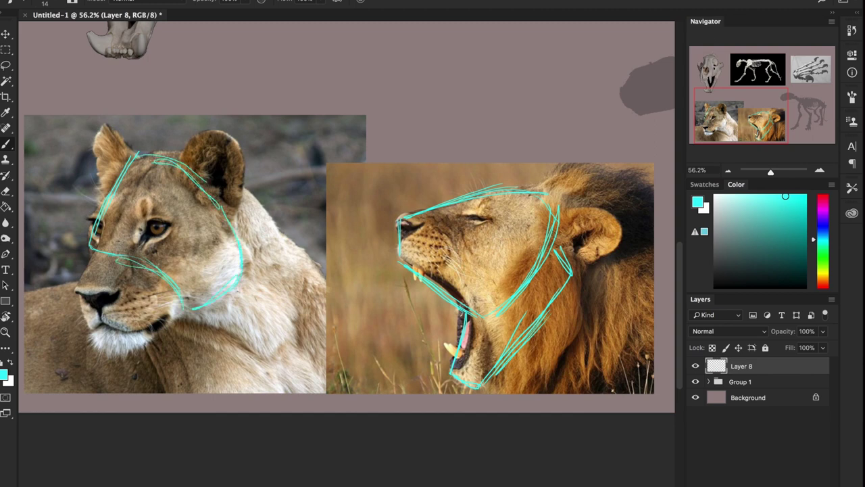
{"action": "mouse_move", "coordinate": [88, 247]}
{"action": "left_mouse_down"}
{"action": "mouse_move", "coordinate": [81, 324]}
{"action": "mouse_move", "coordinate": [162, 321]}
{"action": "left_mouse_up"}
{"action": "mouse_move", "coordinate": [87, 330]}
{"action": "left_mouse_down"}
{"action": "mouse_move", "coordinate": [95, 355]}
{"action": "mouse_move", "coordinate": [149, 345]}
{"action": "mouse_move", "coordinate": [169, 314]}
{"action": "left_mouse_up"}
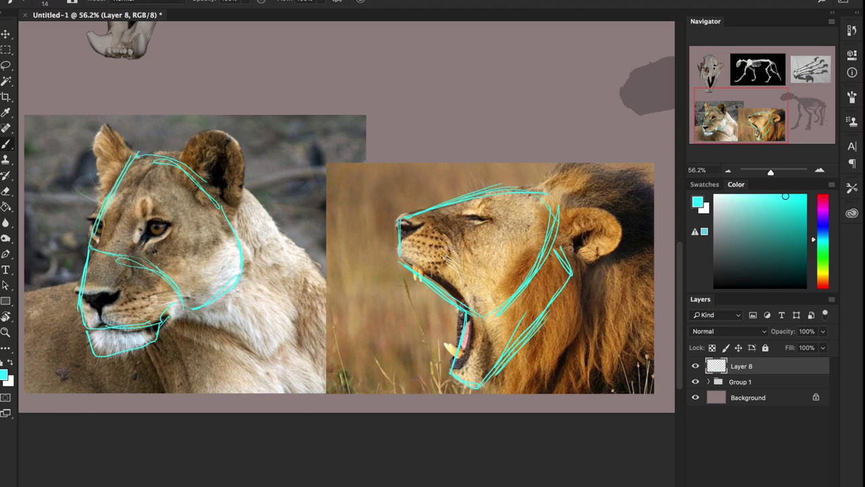
Enlarge the eraser to 220 and erase most of the cyan contours from the lioness's head
{"action": "key", "text": "e"}
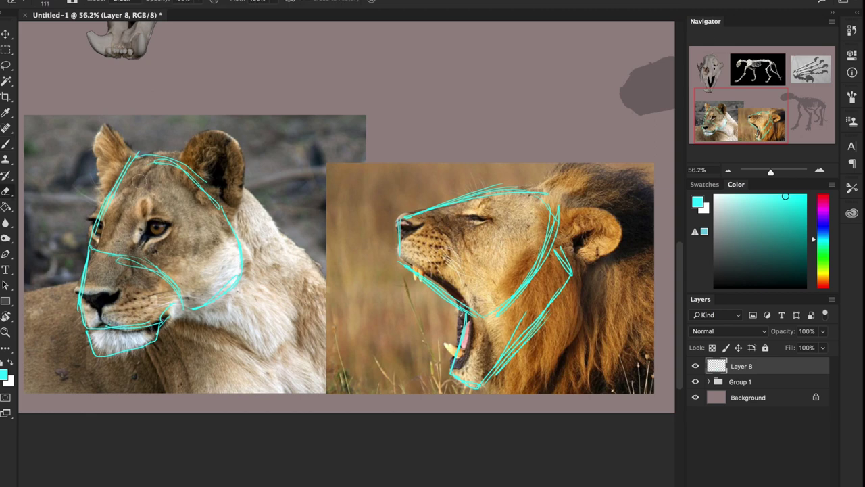
{"action": "right_click", "coordinate": [139, 176]}
{"action": "left_click_drag", "start_coordinate": [245, 207], "coordinate": [252, 207]}
{"action": "key", "text": "Return"}
{"action": "left_click_drag", "start_coordinate": [134, 156], "coordinate": [83, 284]}
{"action": "left_click_drag", "start_coordinate": [87, 235], "coordinate": [90, 347]}
{"action": "right_click", "coordinate": [139, 201]}
{"action": "left_click_drag", "start_coordinate": [247, 217], "coordinate": [271, 217]}
{"action": "key", "text": "Return"}
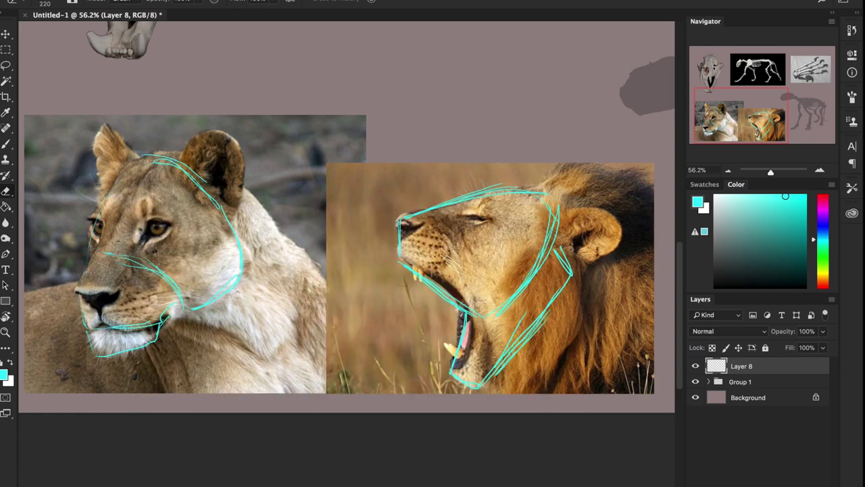
{"action": "mouse_move", "coordinate": [195, 182]}
{"action": "left_mouse_down"}
{"action": "mouse_move", "coordinate": [95, 350]}
{"action": "mouse_move", "coordinate": [139, 341]}
{"action": "mouse_move", "coordinate": [126, 257]}
{"action": "mouse_move", "coordinate": [92, 363]}
{"action": "mouse_move", "coordinate": [227, 219]}
{"action": "mouse_move", "coordinate": [244, 261]}
{"action": "left_mouse_up"}
Draw straight cyan construction lines over the lioness's head along the forehead, far side, jaw diagonal and face centre
{"action": "key", "text": "b"}
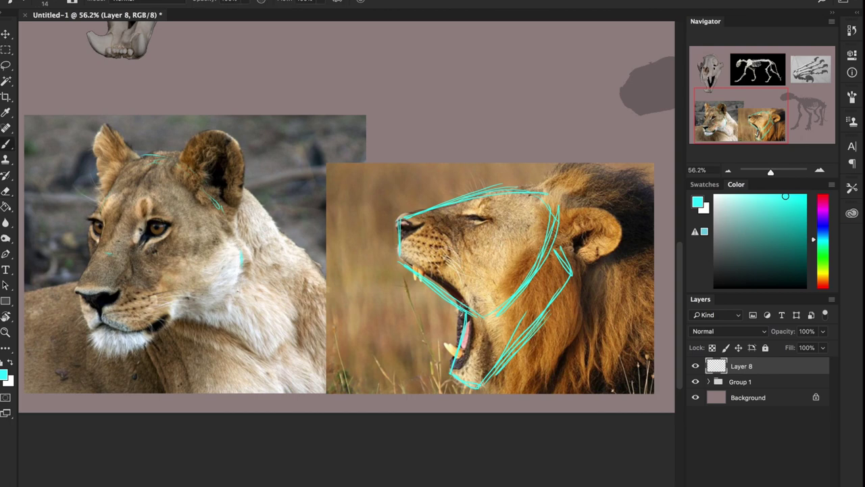
{"action": "mouse_move", "coordinate": [82, 330]}
{"action": "left_mouse_down"}
{"action": "mouse_move", "coordinate": [89, 166]}
{"action": "mouse_move", "coordinate": [81, 353]}
{"action": "left_mouse_up"}
{"action": "mouse_move", "coordinate": [87, 159]}
{"action": "left_mouse_down"}
{"action": "mouse_move", "coordinate": [233, 192]}
{"action": "mouse_move", "coordinate": [77, 377]}
{"action": "left_mouse_up"}
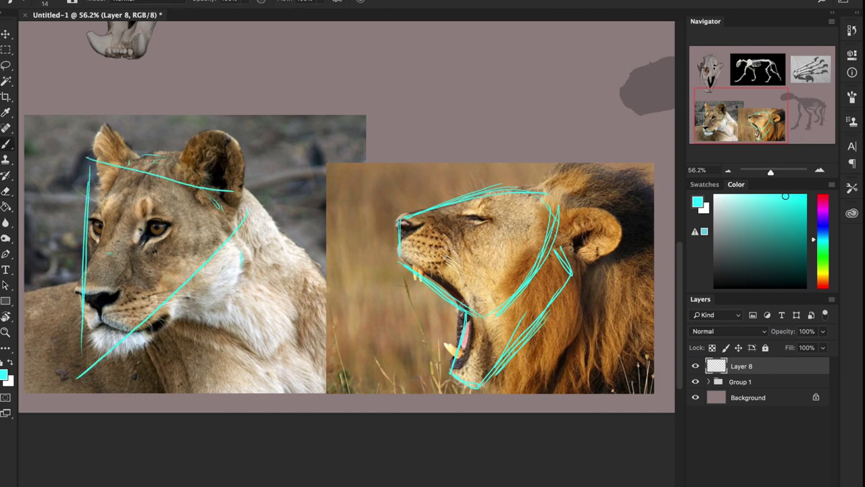
{"action": "left_click_drag", "start_coordinate": [128, 162], "coordinate": [70, 381]}
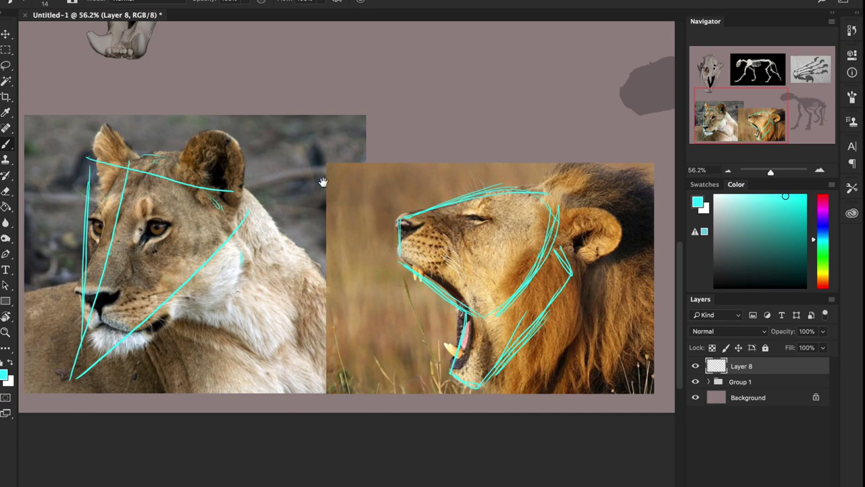
Draw a rough cyan box around the upper part of the lion skull, down to the upper teeth
{"action": "left_click_drag", "start_coordinate": [322, 183], "coordinate": [403, 331]}
{"action": "left_click_drag", "start_coordinate": [403, 143], "coordinate": [67, 112]}
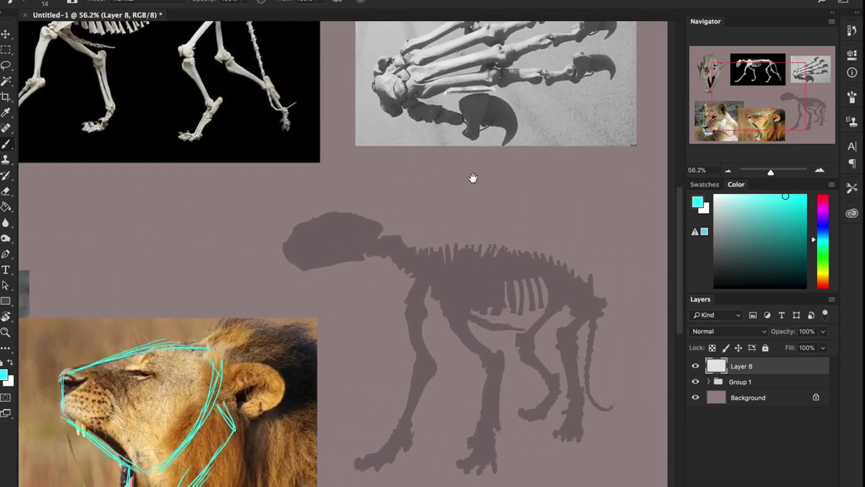
{"action": "left_click_drag", "start_coordinate": [473, 178], "coordinate": [658, 68]}
{"action": "left_click_drag", "start_coordinate": [267, 169], "coordinate": [431, 229]}
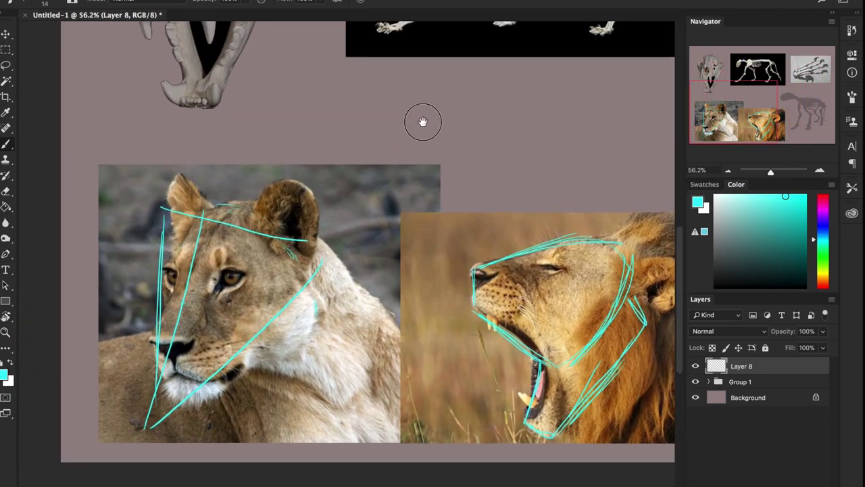
{"action": "left_click_drag", "start_coordinate": [421, 121], "coordinate": [459, 318]}
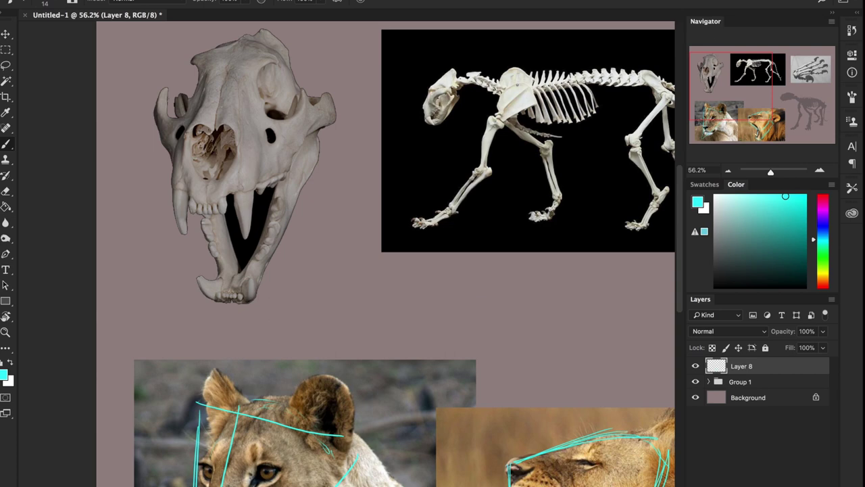
{"action": "left_click_drag", "start_coordinate": [154, 59], "coordinate": [165, 166]}
{"action": "left_click_drag", "start_coordinate": [157, 88], "coordinate": [169, 192]}
{"action": "mouse_move", "coordinate": [152, 50]}
{"action": "left_mouse_down"}
{"action": "mouse_move", "coordinate": [280, 42]}
{"action": "mouse_move", "coordinate": [310, 58]}
{"action": "mouse_move", "coordinate": [331, 96]}
{"action": "mouse_move", "coordinate": [341, 200]}
{"action": "left_mouse_up"}
{"action": "left_click_drag", "start_coordinate": [333, 79], "coordinate": [338, 182]}
{"action": "left_click_drag", "start_coordinate": [175, 197], "coordinate": [338, 193]}
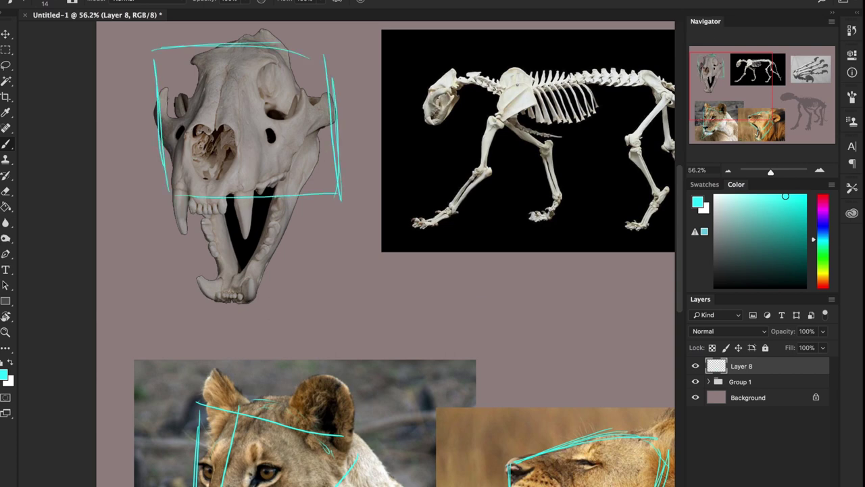
Add a cyan muzzle wedge inside the skull's box and slanted lines converging along the lower jaw
{"action": "left_click_drag", "start_coordinate": [210, 80], "coordinate": [167, 179]}
{"action": "left_click_drag", "start_coordinate": [196, 112], "coordinate": [175, 157]}
{"action": "left_click_drag", "start_coordinate": [215, 69], "coordinate": [272, 203]}
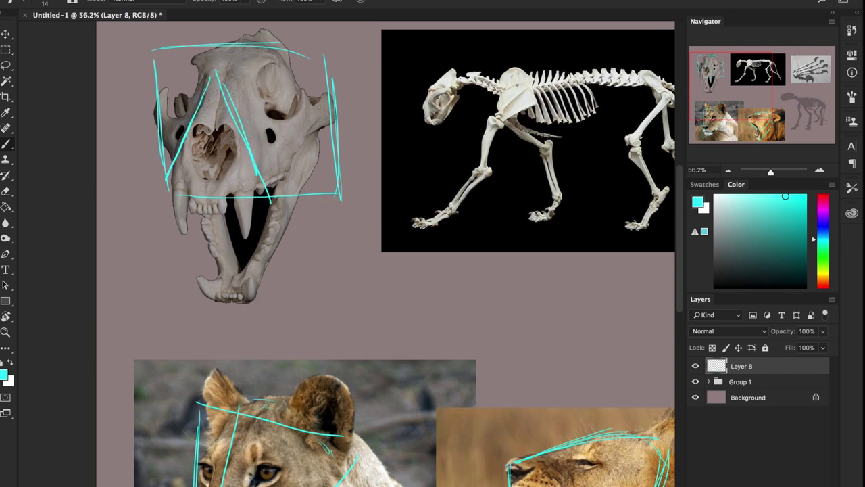
{"action": "left_click_drag", "start_coordinate": [184, 194], "coordinate": [267, 193]}
{"action": "left_click_drag", "start_coordinate": [208, 207], "coordinate": [222, 303]}
{"action": "left_click_drag", "start_coordinate": [303, 206], "coordinate": [230, 310]}
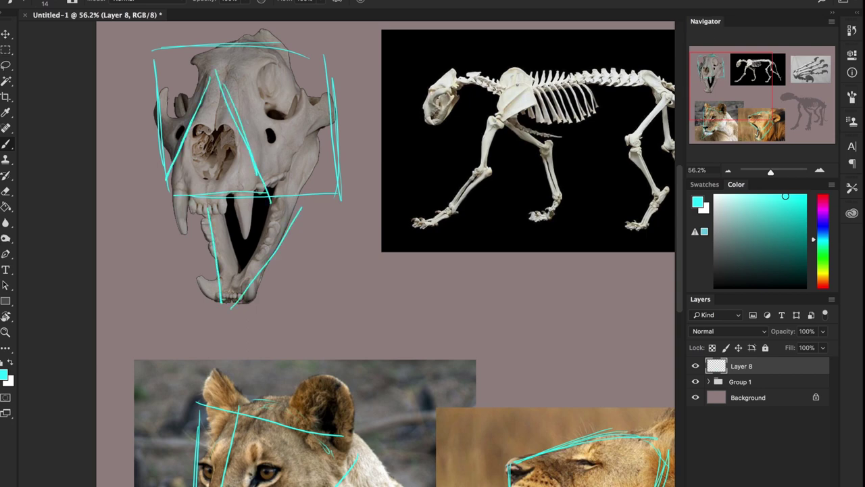
{"action": "mouse_move", "coordinate": [308, 192]}
{"action": "left_mouse_down"}
{"action": "mouse_move", "coordinate": [231, 311]}
{"action": "mouse_move", "coordinate": [245, 299]}
{"action": "left_mouse_up"}
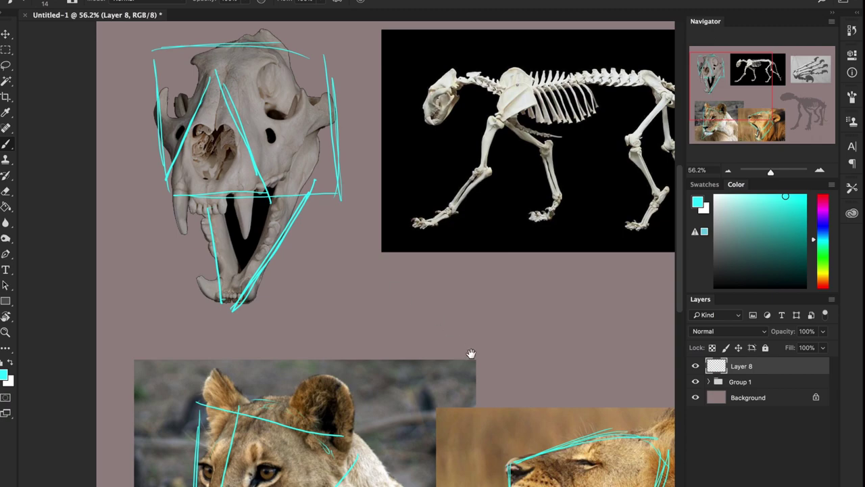
Hide the layer with the cyan construction lines and add a new empty layer above it
{"action": "left_click_drag", "start_coordinate": [472, 355], "coordinate": [483, 217]}
{"action": "left_click_drag", "start_coordinate": [507, 296], "coordinate": [319, 174]}
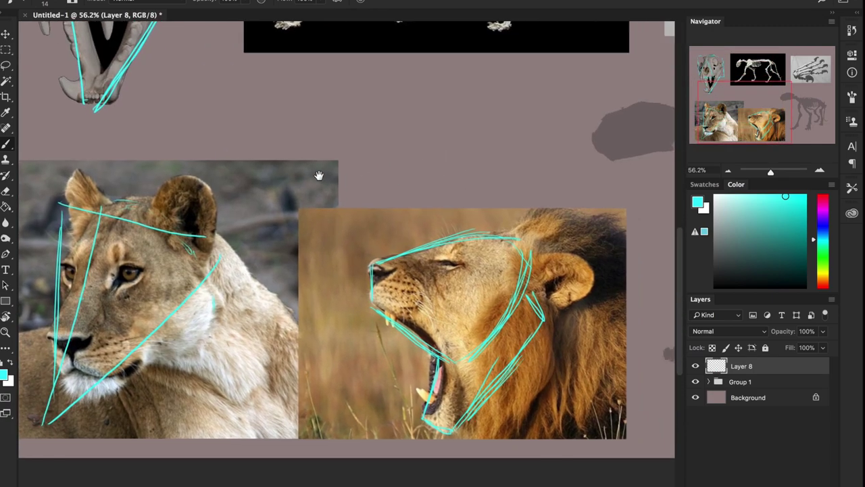
{"action": "mouse_move", "coordinate": [278, 149]}
{"action": "left_mouse_down"}
{"action": "mouse_move", "coordinate": [583, 123]}
{"action": "mouse_move", "coordinate": [385, 100]}
{"action": "mouse_move", "coordinate": [396, 234]}
{"action": "mouse_move", "coordinate": [354, 25]}
{"action": "left_mouse_up"}
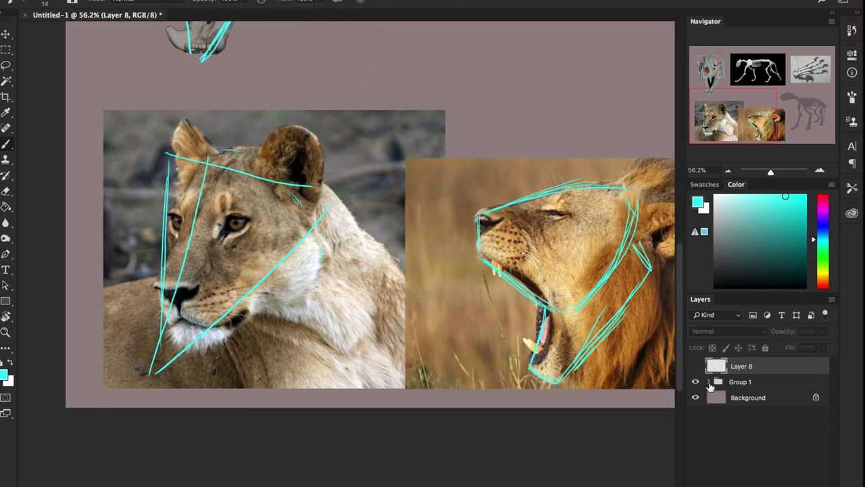
{"action": "left_click", "coordinate": [695, 366]}
{"action": "key", "text": "super+alt+shift+n"}
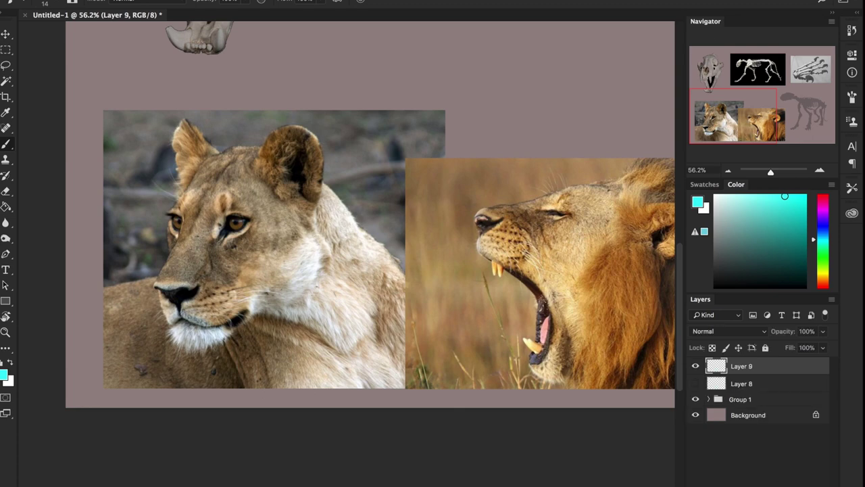
Sketch a cyan circle for the lioness's skull with curved centre lines running down the forehead between the eyes
{"action": "mouse_move", "coordinate": [217, 154]}
{"action": "left_mouse_down"}
{"action": "mouse_move", "coordinate": [175, 229]}
{"action": "mouse_move", "coordinate": [189, 273]}
{"action": "left_mouse_up"}
{"action": "left_click_drag", "start_coordinate": [180, 196], "coordinate": [202, 296]}
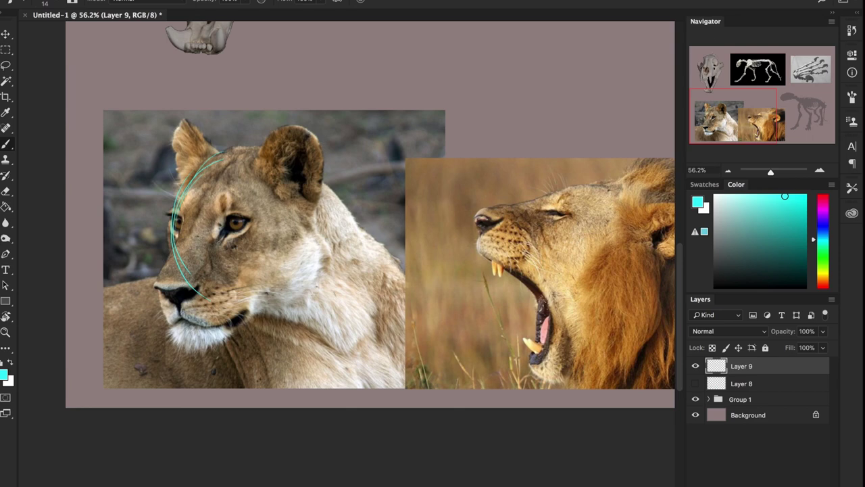
{"action": "mouse_move", "coordinate": [223, 153]}
{"action": "left_mouse_down"}
{"action": "mouse_move", "coordinate": [331, 250]}
{"action": "mouse_move", "coordinate": [264, 311]}
{"action": "left_mouse_up"}
{"action": "left_click_drag", "start_coordinate": [314, 177], "coordinate": [232, 321]}
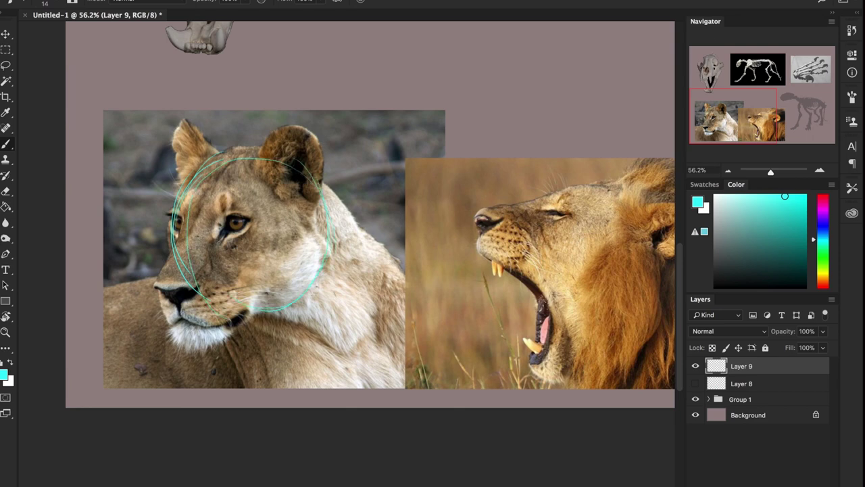
{"action": "left_click_drag", "start_coordinate": [209, 167], "coordinate": [213, 287]}
{"action": "left_click_drag", "start_coordinate": [242, 158], "coordinate": [192, 260]}
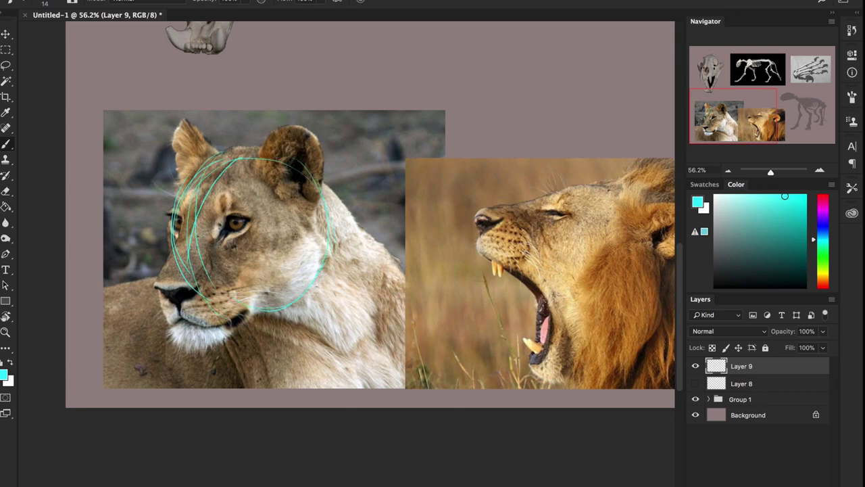
{"action": "mouse_move", "coordinate": [193, 230]}
{"action": "left_mouse_down"}
{"action": "mouse_move", "coordinate": [170, 292]}
{"action": "mouse_move", "coordinate": [240, 159]}
{"action": "left_mouse_up"}
Add a cyan muzzle form from between the lioness's eyes, with the nose bridge sides, nose top, cheek edge and rounded chin
{"action": "left_click_drag", "start_coordinate": [180, 242], "coordinate": [161, 279]}
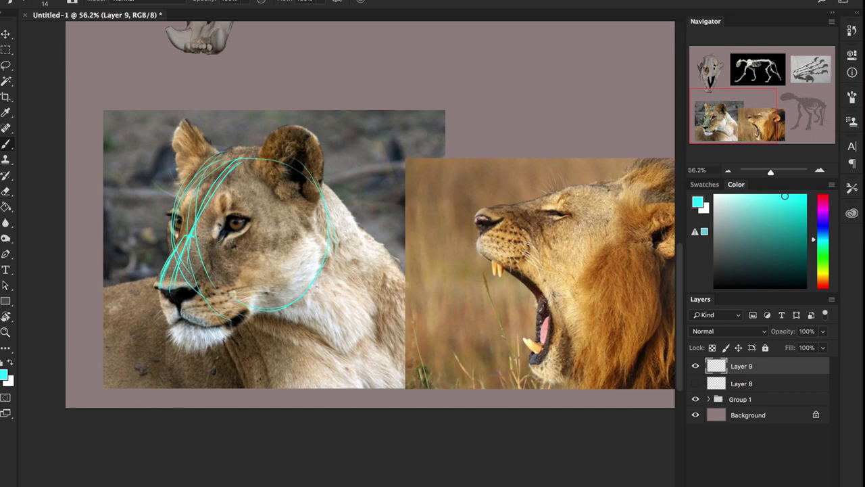
{"action": "left_click_drag", "start_coordinate": [193, 238], "coordinate": [201, 289]}
{"action": "left_click_drag", "start_coordinate": [156, 290], "coordinate": [195, 287]}
{"action": "mouse_move", "coordinate": [165, 290]}
{"action": "left_mouse_down"}
{"action": "mouse_move", "coordinate": [195, 288]}
{"action": "mouse_move", "coordinate": [162, 288]}
{"action": "left_mouse_up"}
{"action": "mouse_move", "coordinate": [202, 244]}
{"action": "left_mouse_down"}
{"action": "mouse_move", "coordinate": [225, 266]}
{"action": "mouse_move", "coordinate": [245, 319]}
{"action": "left_mouse_up"}
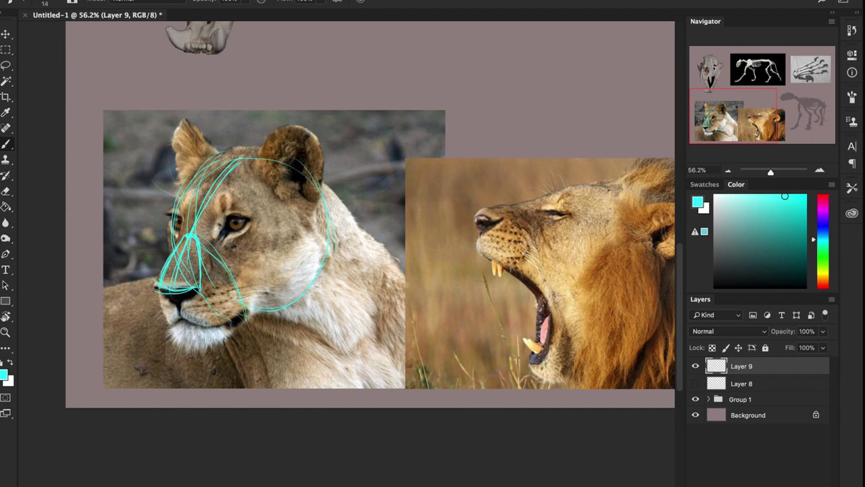
{"action": "mouse_move", "coordinate": [158, 286]}
{"action": "left_mouse_down"}
{"action": "mouse_move", "coordinate": [164, 335]}
{"action": "mouse_move", "coordinate": [178, 346]}
{"action": "mouse_move", "coordinate": [207, 347]}
{"action": "mouse_move", "coordinate": [243, 323]}
{"action": "left_mouse_up"}
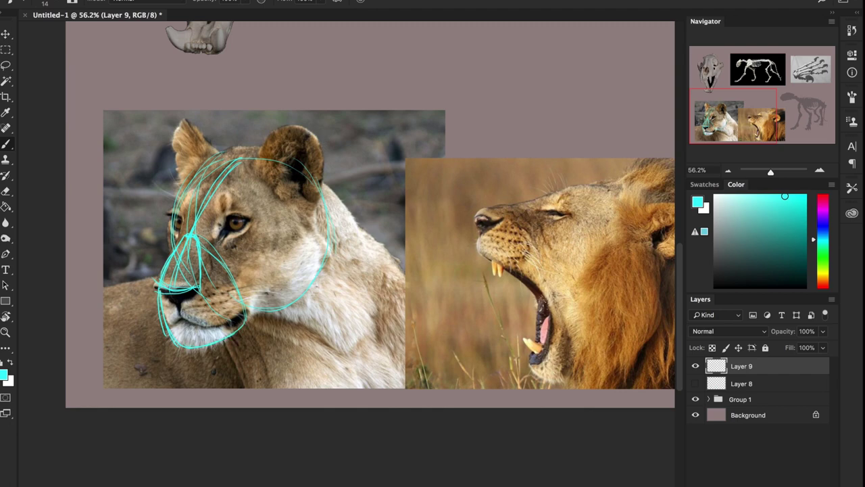
Lower the opacity of Group 1 to fade the reference images, and make Layer 9 active for drawing
{"action": "left_click_drag", "start_coordinate": [783, 240], "coordinate": [799, 243]}
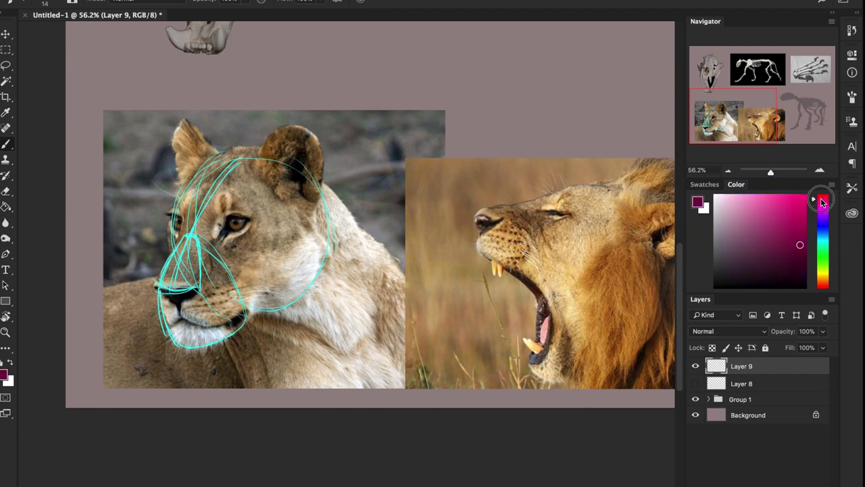
{"action": "left_click", "coordinate": [773, 400]}
{"action": "left_click", "coordinate": [823, 331]}
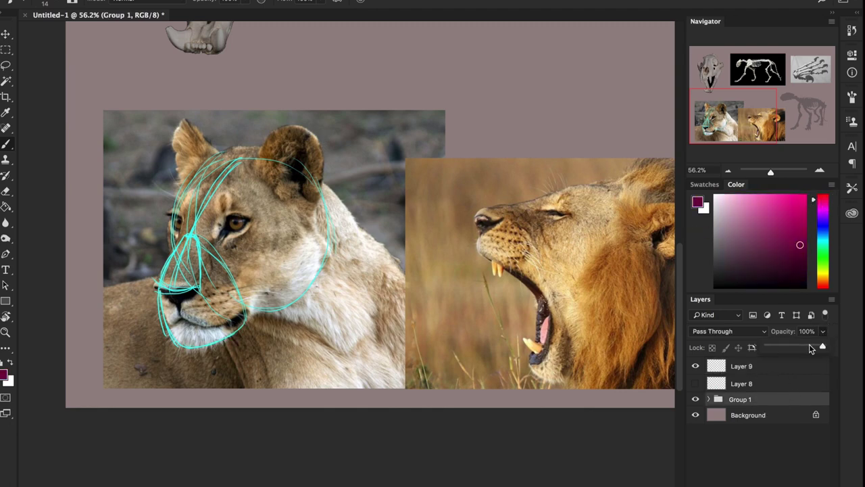
{"action": "mouse_move", "coordinate": [812, 348]}
{"action": "left_mouse_down"}
{"action": "mouse_move", "coordinate": [786, 348]}
{"action": "mouse_move", "coordinate": [794, 347]}
{"action": "left_mouse_up"}
{"action": "left_click", "coordinate": [771, 367]}
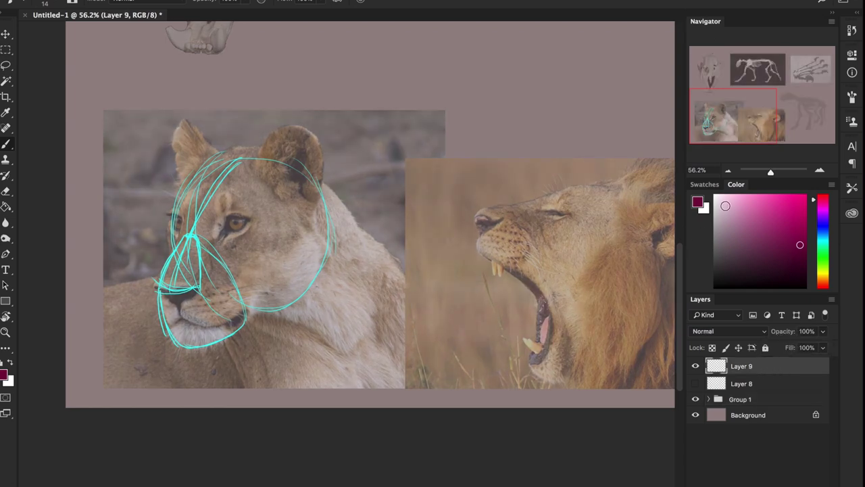
Outline the lioness's muzzle in magenta from between the eyes down both sides and around the chin
{"action": "left_click_drag", "start_coordinate": [782, 217], "coordinate": [802, 215]}
{"action": "mouse_move", "coordinate": [187, 237]}
{"action": "left_mouse_down"}
{"action": "mouse_move", "coordinate": [155, 301]}
{"action": "mouse_move", "coordinate": [164, 337]}
{"action": "left_mouse_up"}
{"action": "left_click_drag", "start_coordinate": [159, 300], "coordinate": [168, 340]}
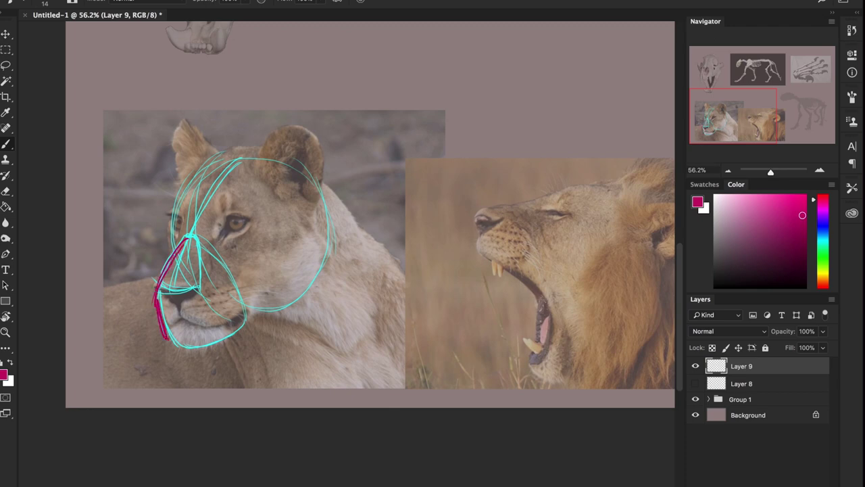
{"action": "mouse_move", "coordinate": [194, 237]}
{"action": "left_mouse_down"}
{"action": "mouse_move", "coordinate": [213, 251]}
{"action": "mouse_move", "coordinate": [241, 328]}
{"action": "left_mouse_up"}
{"action": "mouse_move", "coordinate": [167, 338]}
{"action": "left_mouse_down"}
{"action": "mouse_move", "coordinate": [215, 347]}
{"action": "mouse_move", "coordinate": [242, 328]}
{"action": "left_mouse_up"}
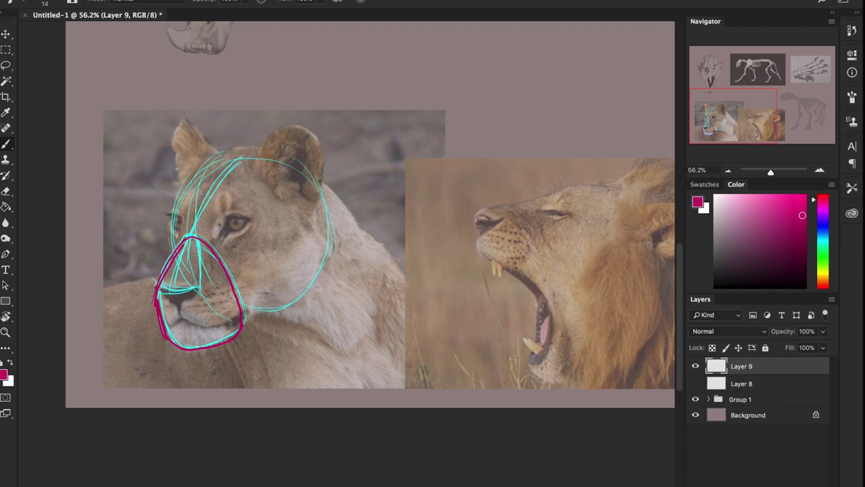
Draw the lioness's muzzle centre line, mouth line and triangular nose in magenta
{"action": "mouse_move", "coordinate": [190, 239]}
{"action": "left_mouse_down"}
{"action": "mouse_move", "coordinate": [178, 296]}
{"action": "mouse_move", "coordinate": [184, 348]}
{"action": "left_mouse_up"}
{"action": "left_click_drag", "start_coordinate": [179, 272], "coordinate": [186, 350]}
{"action": "left_click_drag", "start_coordinate": [181, 317], "coordinate": [171, 329]}
{"action": "mouse_move", "coordinate": [179, 318]}
{"action": "left_mouse_down"}
{"action": "mouse_move", "coordinate": [168, 330]}
{"action": "mouse_move", "coordinate": [233, 323]}
{"action": "left_mouse_up"}
{"action": "left_click_drag", "start_coordinate": [163, 293], "coordinate": [175, 303]}
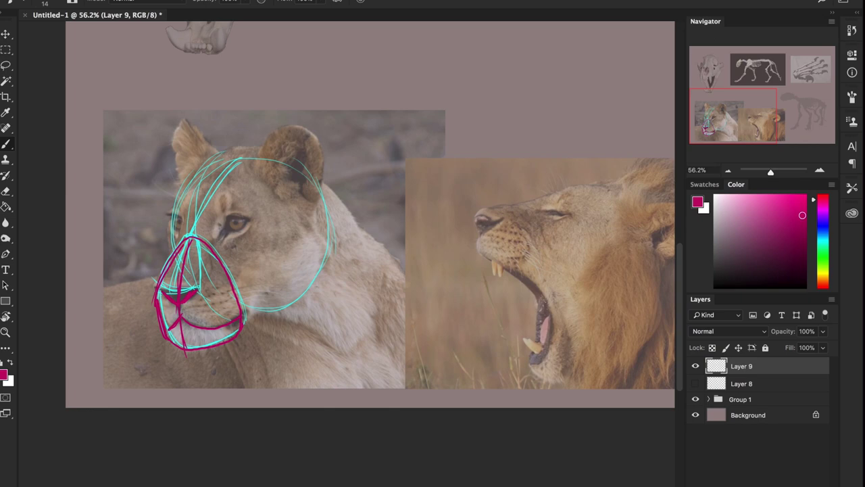
Trace the lioness's near cheek and jaw curve and the far side of the forehead in magenta
{"action": "mouse_move", "coordinate": [244, 311]}
{"action": "left_mouse_down"}
{"action": "mouse_move", "coordinate": [293, 311]}
{"action": "mouse_move", "coordinate": [330, 237]}
{"action": "left_mouse_up"}
{"action": "mouse_move", "coordinate": [322, 205]}
{"action": "left_mouse_down"}
{"action": "mouse_move", "coordinate": [328, 222]}
{"action": "mouse_move", "coordinate": [305, 295]}
{"action": "left_mouse_up"}
{"action": "left_click_drag", "start_coordinate": [194, 184], "coordinate": [176, 242]}
{"action": "mouse_move", "coordinate": [210, 165]}
{"action": "left_mouse_down"}
{"action": "mouse_move", "coordinate": [186, 186]}
{"action": "mouse_move", "coordinate": [171, 249]}
{"action": "left_mouse_up"}
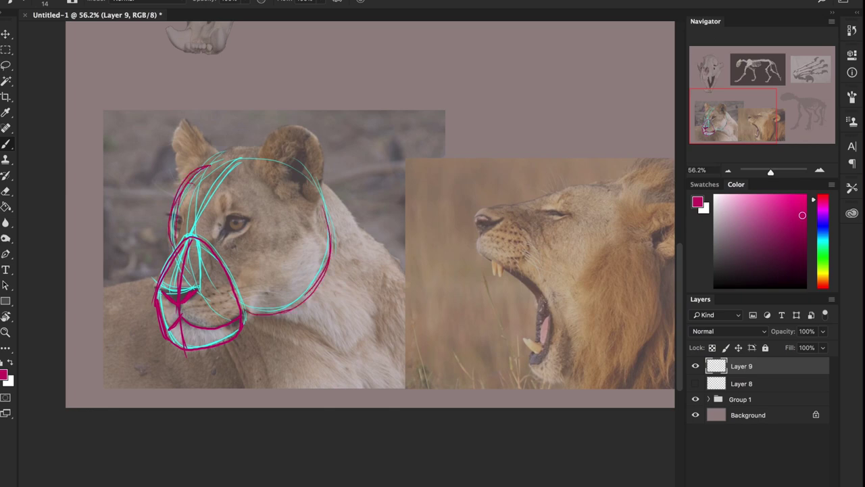
{"action": "mouse_move", "coordinate": [261, 238]}
{"action": "left_mouse_down"}
{"action": "mouse_move", "coordinate": [251, 244]}
{"action": "mouse_move", "coordinate": [252, 259]}
{"action": "mouse_move", "coordinate": [268, 250]}
{"action": "mouse_move", "coordinate": [264, 264]}
{"action": "mouse_move", "coordinate": [277, 258]}
{"action": "left_mouse_up"}
{"action": "key", "text": "e"}
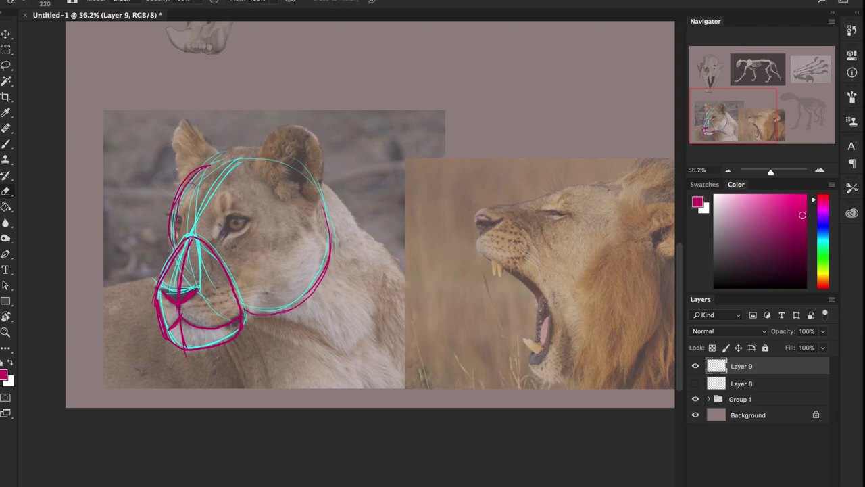
Add thin magenta plane lines down the lioness's nose bridge and muzzle, and curved brow lines up both sides of the forehead
{"action": "key", "text": "b"}
{"action": "mouse_move", "coordinate": [200, 244]}
{"action": "left_mouse_down"}
{"action": "mouse_move", "coordinate": [197, 288]}
{"action": "mouse_move", "coordinate": [238, 313]}
{"action": "mouse_move", "coordinate": [198, 342]}
{"action": "left_mouse_up"}
{"action": "left_click_drag", "start_coordinate": [196, 260], "coordinate": [194, 325]}
{"action": "left_click_drag", "start_coordinate": [200, 280], "coordinate": [201, 327]}
{"action": "mouse_move", "coordinate": [216, 237]}
{"action": "left_mouse_down"}
{"action": "mouse_move", "coordinate": [268, 172]}
{"action": "mouse_move", "coordinate": [251, 177]}
{"action": "left_mouse_up"}
{"action": "mouse_move", "coordinate": [174, 270]}
{"action": "left_mouse_down"}
{"action": "mouse_move", "coordinate": [181, 346]}
{"action": "mouse_move", "coordinate": [176, 320]}
{"action": "left_mouse_up"}
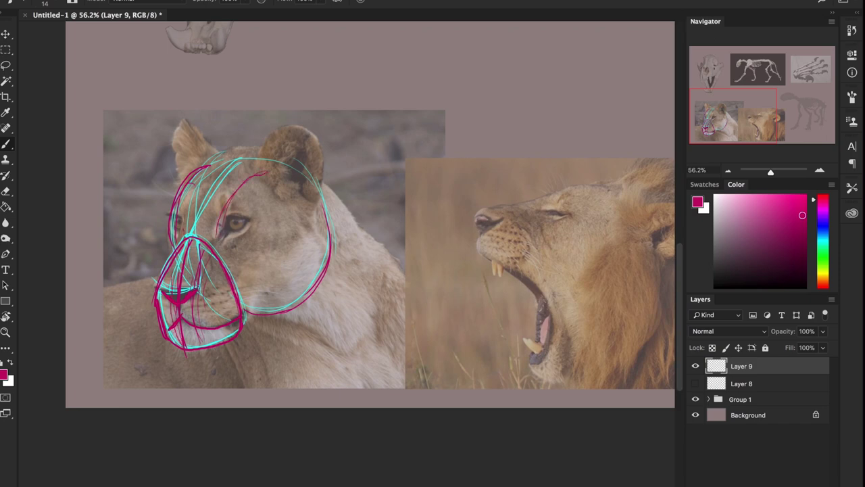
{"action": "left_click_drag", "start_coordinate": [183, 229], "coordinate": [208, 169]}
{"action": "left_click_drag", "start_coordinate": [186, 236], "coordinate": [211, 168]}
Switch to bright green and outline both of the lioness's eyes and the far edge of the nose bridge
{"action": "left_click_drag", "start_coordinate": [824, 263], "coordinate": [823, 252]}
{"action": "left_click", "coordinate": [806, 206]}
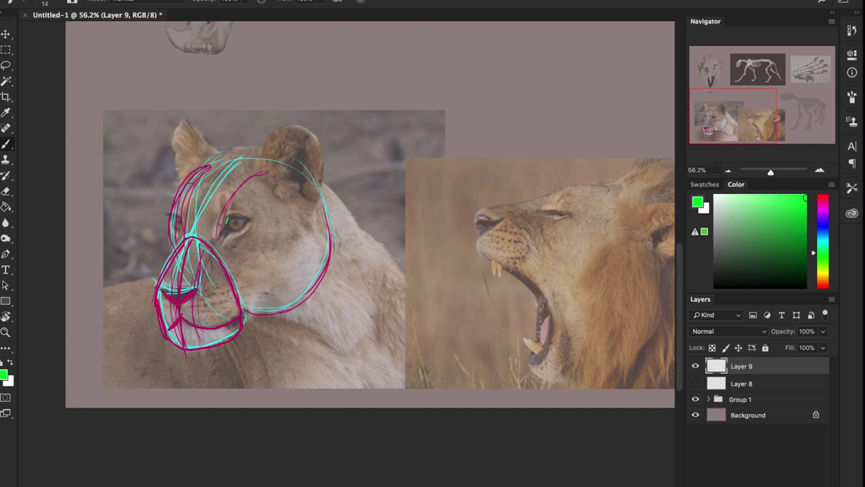
{"action": "mouse_move", "coordinate": [228, 219]}
{"action": "left_mouse_down"}
{"action": "mouse_move", "coordinate": [224, 228]}
{"action": "mouse_move", "coordinate": [247, 217]}
{"action": "mouse_move", "coordinate": [243, 230]}
{"action": "mouse_move", "coordinate": [180, 232]}
{"action": "mouse_move", "coordinate": [182, 219]}
{"action": "mouse_move", "coordinate": [154, 292]}
{"action": "left_mouse_up"}
{"action": "left_click_drag", "start_coordinate": [185, 240], "coordinate": [167, 265]}
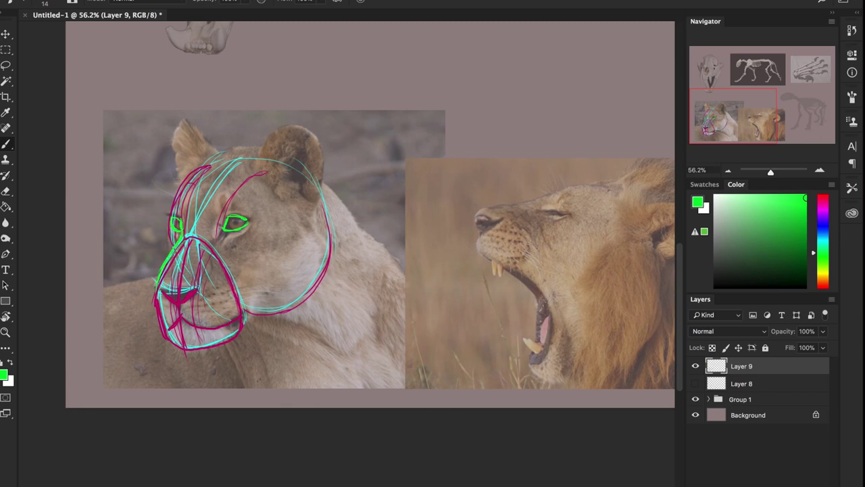
Draw a green spacing guide between the lioness's eyes, guide lines from the eyes up the forehead, and the near ear
{"action": "mouse_move", "coordinate": [177, 224]}
{"action": "left_mouse_down"}
{"action": "mouse_move", "coordinate": [223, 225]}
{"action": "mouse_move", "coordinate": [210, 230]}
{"action": "left_mouse_up"}
{"action": "mouse_move", "coordinate": [220, 201]}
{"action": "left_mouse_down"}
{"action": "mouse_move", "coordinate": [222, 214]}
{"action": "mouse_move", "coordinate": [178, 200]}
{"action": "mouse_move", "coordinate": [218, 156]}
{"action": "left_mouse_up"}
{"action": "left_click_drag", "start_coordinate": [180, 205], "coordinate": [228, 150]}
{"action": "left_click_drag", "start_coordinate": [225, 218], "coordinate": [261, 149]}
{"action": "mouse_move", "coordinate": [251, 219]}
{"action": "left_mouse_down"}
{"action": "mouse_move", "coordinate": [272, 140]}
{"action": "mouse_move", "coordinate": [319, 150]}
{"action": "mouse_move", "coordinate": [315, 202]}
{"action": "mouse_move", "coordinate": [280, 139]}
{"action": "mouse_move", "coordinate": [267, 169]}
{"action": "left_mouse_up"}
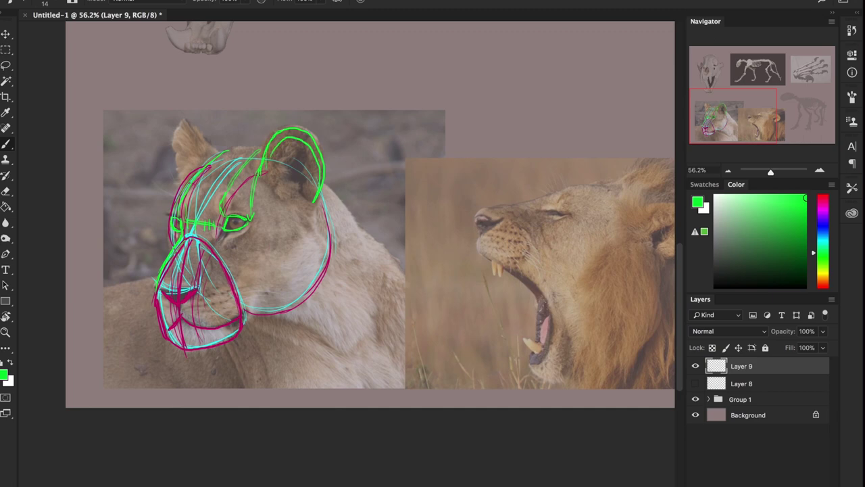
Outline the lioness's far ear, the far side of the face and the top of the head in green
{"action": "mouse_move", "coordinate": [214, 152]}
{"action": "left_mouse_down"}
{"action": "mouse_move", "coordinate": [195, 120]}
{"action": "mouse_move", "coordinate": [175, 151]}
{"action": "mouse_move", "coordinate": [173, 182]}
{"action": "left_mouse_up"}
{"action": "mouse_move", "coordinate": [211, 157]}
{"action": "left_mouse_down"}
{"action": "mouse_move", "coordinate": [175, 217]}
{"action": "mouse_move", "coordinate": [170, 248]}
{"action": "left_mouse_up"}
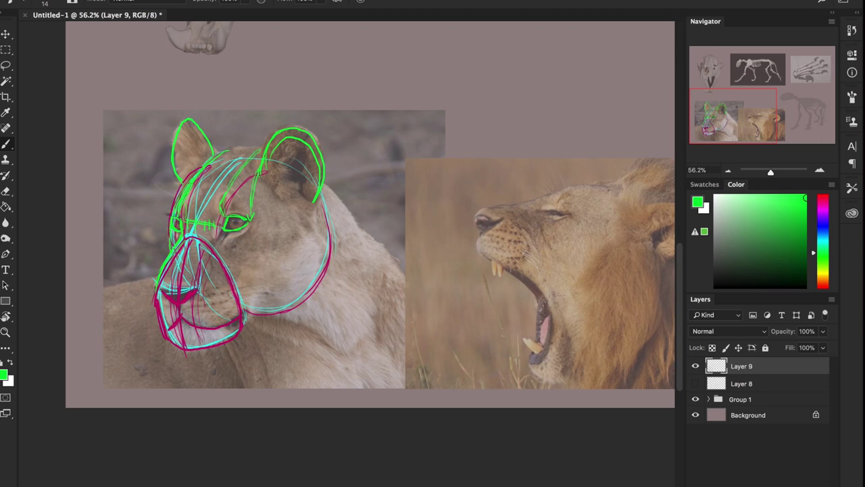
{"action": "left_click_drag", "start_coordinate": [216, 161], "coordinate": [265, 146]}
Draw the roaring lion's eye in green with a guide line running back to an outlined ear
{"action": "left_click_drag", "start_coordinate": [561, 253], "coordinate": [436, 218]}
{"action": "scroll", "coordinate": [439, 219], "scroll_direction": "left", "scroll_amount": 3}
{"action": "scroll", "coordinate": [438, 219], "scroll_direction": "up", "scroll_amount": 1}
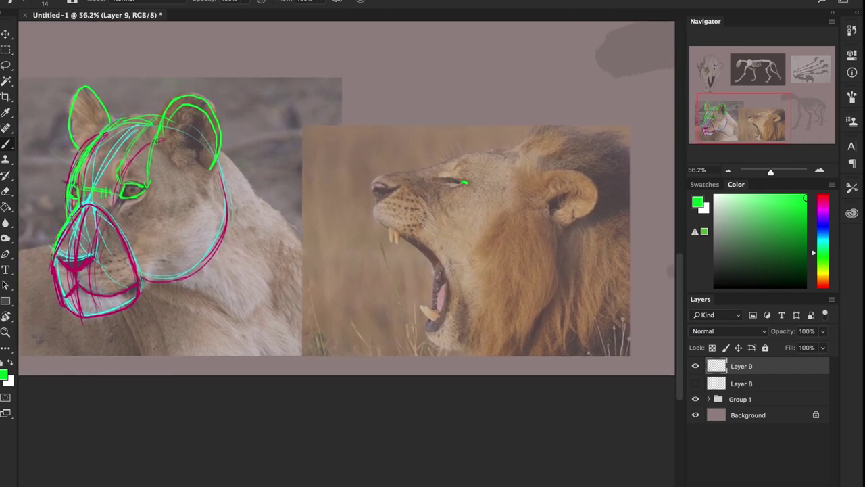
{"action": "mouse_move", "coordinate": [464, 182]}
{"action": "left_mouse_down"}
{"action": "mouse_move", "coordinate": [578, 175]}
{"action": "mouse_move", "coordinate": [564, 226]}
{"action": "mouse_move", "coordinate": [587, 179]}
{"action": "mouse_move", "coordinate": [551, 173]}
{"action": "mouse_move", "coordinate": [581, 215]}
{"action": "left_mouse_up"}
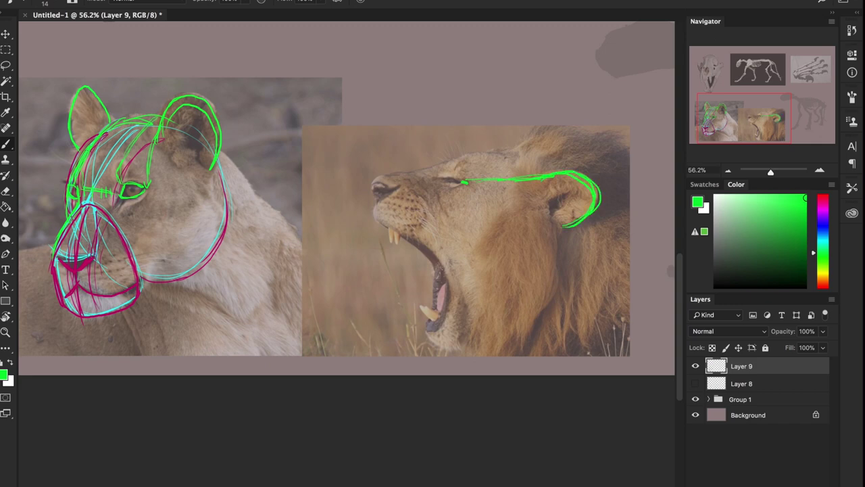
{"action": "mouse_move", "coordinate": [437, 183]}
{"action": "left_mouse_down"}
{"action": "mouse_move", "coordinate": [458, 181]}
{"action": "mouse_move", "coordinate": [438, 183]}
{"action": "left_mouse_up"}
Switch back to cyan and sketch overlapping circles for the roaring lion's skull from the eye to the ear
{"action": "left_click", "coordinate": [824, 209]}
{"action": "left_click", "coordinate": [824, 209]}
{"action": "left_click", "coordinate": [804, 210]}
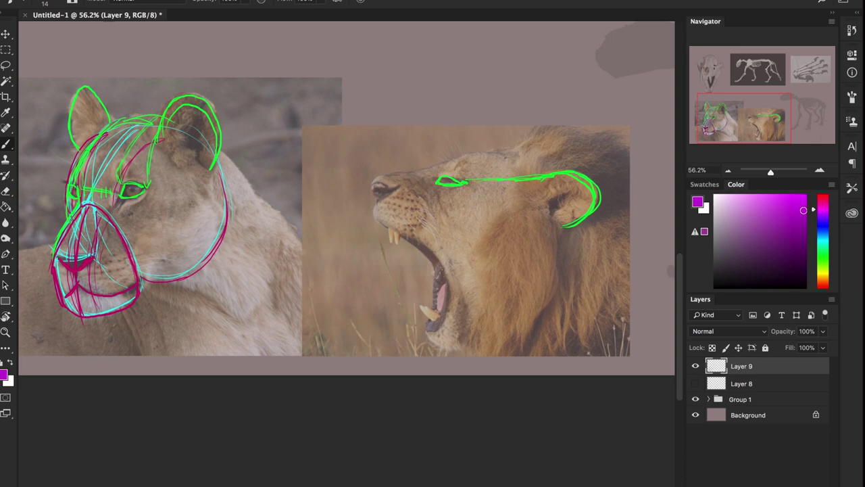
{"action": "left_click", "coordinate": [823, 238]}
{"action": "left_click", "coordinate": [804, 205]}
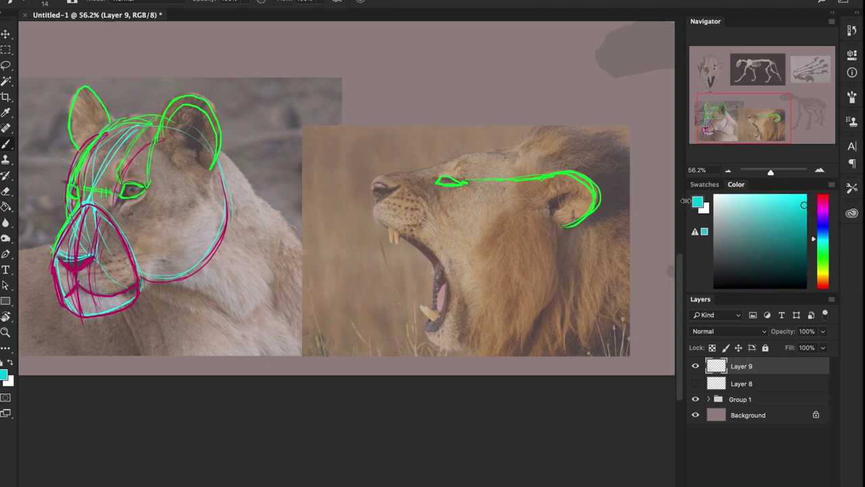
{"action": "left_click_drag", "start_coordinate": [502, 153], "coordinate": [439, 232]}
{"action": "left_click_drag", "start_coordinate": [575, 284], "coordinate": [494, 164]}
{"action": "left_click_drag", "start_coordinate": [515, 314], "coordinate": [553, 150]}
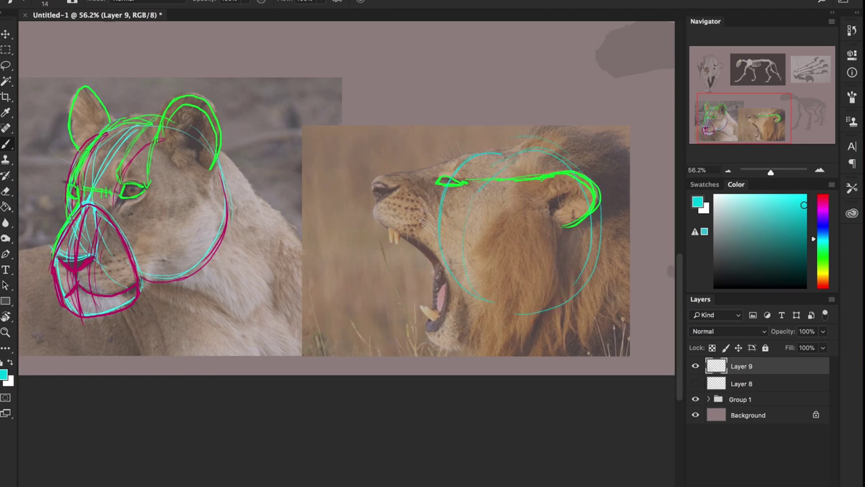
{"action": "mouse_move", "coordinate": [476, 273]}
{"action": "left_mouse_down"}
{"action": "mouse_move", "coordinate": [583, 277]}
{"action": "mouse_move", "coordinate": [585, 193]}
{"action": "mouse_move", "coordinate": [589, 215]}
{"action": "mouse_move", "coordinate": [555, 306]}
{"action": "left_mouse_up"}
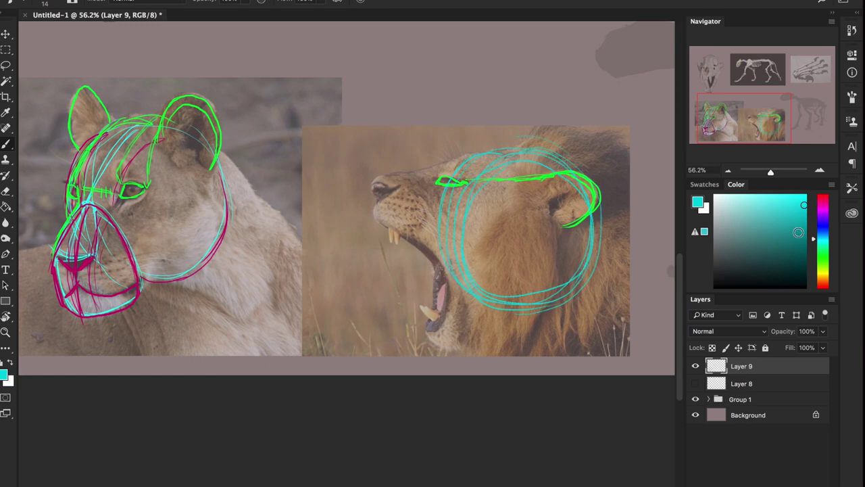
Switch to magenta and draw the roaring lion's upper lip line and the blocky open lower jaw
{"action": "left_click_drag", "start_coordinate": [824, 224], "coordinate": [823, 202]}
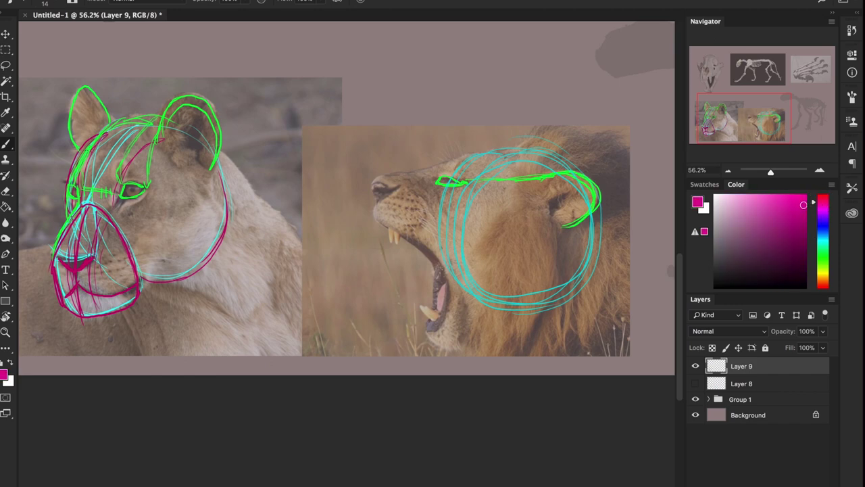
{"action": "mouse_move", "coordinate": [445, 264]}
{"action": "left_mouse_down"}
{"action": "mouse_move", "coordinate": [428, 334]}
{"action": "mouse_move", "coordinate": [460, 346]}
{"action": "mouse_move", "coordinate": [480, 307]}
{"action": "mouse_move", "coordinate": [449, 240]}
{"action": "mouse_move", "coordinate": [447, 261]}
{"action": "left_mouse_up"}
{"action": "left_click_drag", "start_coordinate": [378, 220], "coordinate": [449, 263]}
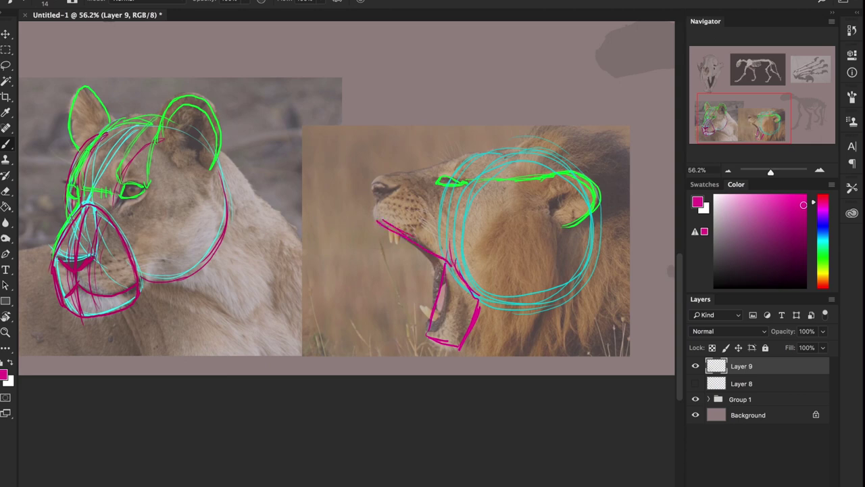
Add the roaring lion's muzzle front, the straight nose-to-forehead line and the nose in magenta
{"action": "left_click_drag", "start_coordinate": [376, 177], "coordinate": [377, 224]}
{"action": "left_click_drag", "start_coordinate": [376, 177], "coordinate": [501, 155]}
{"action": "left_click_drag", "start_coordinate": [419, 167], "coordinate": [511, 150]}
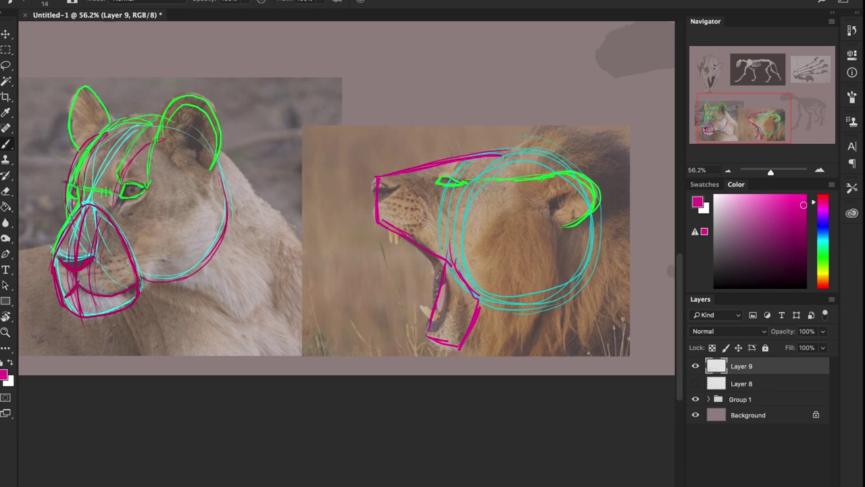
{"action": "left_click_drag", "start_coordinate": [379, 182], "coordinate": [400, 188]}
Handwrite "AARON BLAISE!" in black above the roaring lion photo
{"action": "left_click", "coordinate": [718, 288]}
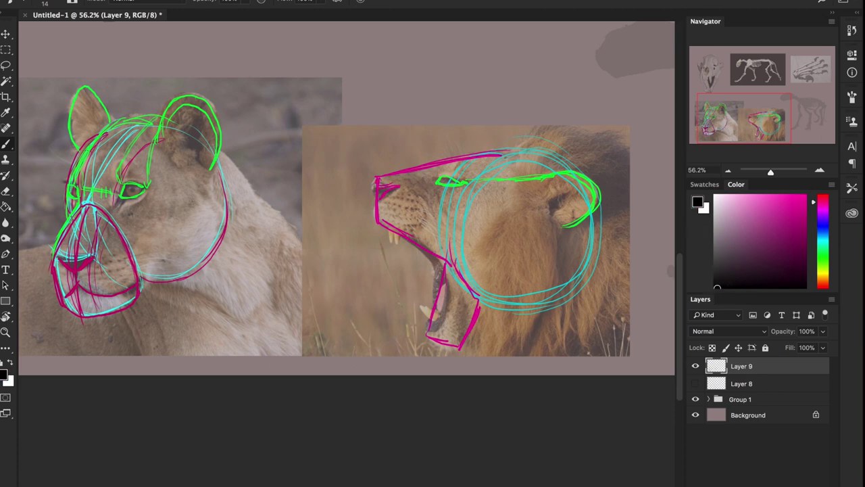
{"action": "mouse_move", "coordinate": [395, 53]}
{"action": "left_mouse_down"}
{"action": "mouse_move", "coordinate": [387, 78]}
{"action": "mouse_move", "coordinate": [405, 75]}
{"action": "mouse_move", "coordinate": [399, 64]}
{"action": "mouse_move", "coordinate": [421, 76]}
{"action": "left_mouse_up"}
{"action": "mouse_move", "coordinate": [411, 67]}
{"action": "left_mouse_down"}
{"action": "mouse_move", "coordinate": [438, 74]}
{"action": "mouse_move", "coordinate": [445, 58]}
{"action": "mouse_move", "coordinate": [455, 73]}
{"action": "left_mouse_up"}
{"action": "mouse_move", "coordinate": [457, 53]}
{"action": "left_mouse_down"}
{"action": "mouse_move", "coordinate": [473, 73]}
{"action": "mouse_move", "coordinate": [475, 47]}
{"action": "mouse_move", "coordinate": [509, 80]}
{"action": "left_mouse_up"}
{"action": "left_click_drag", "start_coordinate": [509, 58], "coordinate": [513, 78]}
{"action": "mouse_move", "coordinate": [525, 58]}
{"action": "left_mouse_down"}
{"action": "mouse_move", "coordinate": [532, 78]}
{"action": "mouse_move", "coordinate": [541, 55]}
{"action": "mouse_move", "coordinate": [547, 77]}
{"action": "left_mouse_up"}
{"action": "left_click_drag", "start_coordinate": [537, 68], "coordinate": [545, 67]}
{"action": "left_click_drag", "start_coordinate": [551, 61], "coordinate": [556, 77]}
{"action": "mouse_move", "coordinate": [573, 59]}
{"action": "left_mouse_down"}
{"action": "mouse_move", "coordinate": [574, 77]}
{"action": "mouse_move", "coordinate": [582, 75]}
{"action": "left_mouse_up"}
{"action": "left_click_drag", "start_coordinate": [574, 66], "coordinate": [590, 56]}
{"action": "left_click_drag", "start_coordinate": [592, 52], "coordinate": [596, 74]}
{"action": "left_click", "coordinate": [595, 85]}
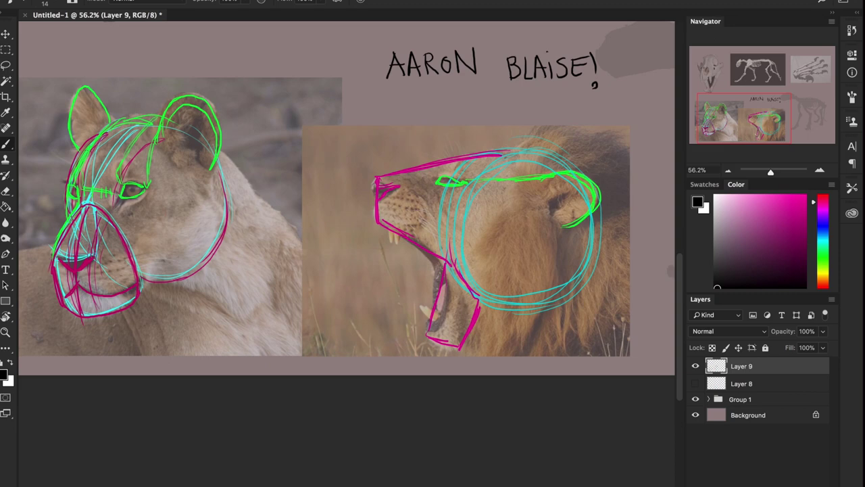
Handwrite "TAMBER ELLA" beneath the first line of text and put a bullet dot before each line
{"action": "mouse_move", "coordinate": [367, 92]}
{"action": "left_mouse_down"}
{"action": "mouse_move", "coordinate": [368, 124]}
{"action": "mouse_move", "coordinate": [374, 102]}
{"action": "mouse_move", "coordinate": [379, 124]}
{"action": "mouse_move", "coordinate": [393, 124]}
{"action": "mouse_move", "coordinate": [405, 106]}
{"action": "mouse_move", "coordinate": [409, 120]}
{"action": "mouse_move", "coordinate": [420, 107]}
{"action": "mouse_move", "coordinate": [415, 122]}
{"action": "mouse_move", "coordinate": [441, 121]}
{"action": "mouse_move", "coordinate": [443, 109]}
{"action": "left_mouse_up"}
{"action": "mouse_move", "coordinate": [429, 98]}
{"action": "left_mouse_down"}
{"action": "mouse_move", "coordinate": [444, 97]}
{"action": "mouse_move", "coordinate": [451, 121]}
{"action": "left_mouse_up"}
{"action": "mouse_move", "coordinate": [449, 98]}
{"action": "left_mouse_down"}
{"action": "mouse_move", "coordinate": [464, 117]}
{"action": "mouse_move", "coordinate": [492, 118]}
{"action": "mouse_move", "coordinate": [493, 107]}
{"action": "left_mouse_up"}
{"action": "left_click_drag", "start_coordinate": [478, 97], "coordinate": [524, 118]}
{"action": "left_click_drag", "start_coordinate": [526, 111], "coordinate": [538, 110]}
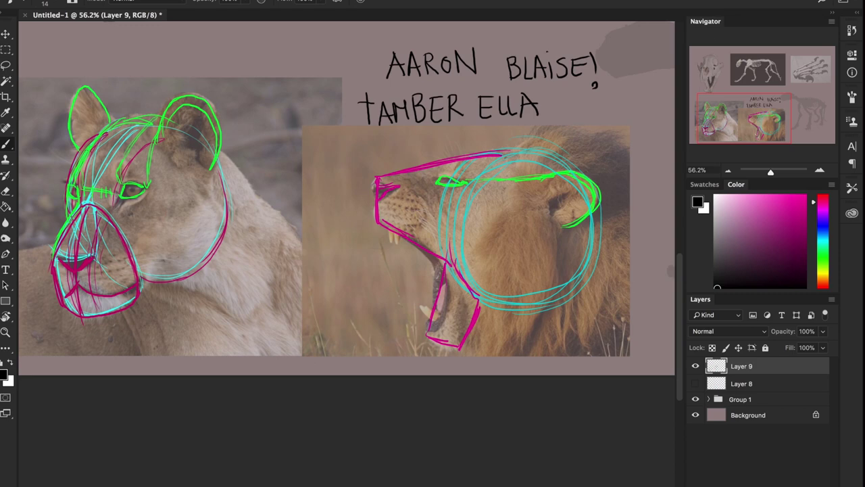
{"action": "left_click_drag", "start_coordinate": [379, 56], "coordinate": [380, 63]}
{"action": "left_click", "coordinate": [344, 107]}
Switch back to magenta, reinforce the roaring lion's nose-to-forehead line and add the inner edge of the lower jaw
{"action": "left_click_drag", "start_coordinate": [781, 220], "coordinate": [806, 207]}
{"action": "left_click", "coordinate": [806, 211]}
{"action": "left_click_drag", "start_coordinate": [434, 166], "coordinate": [515, 156]}
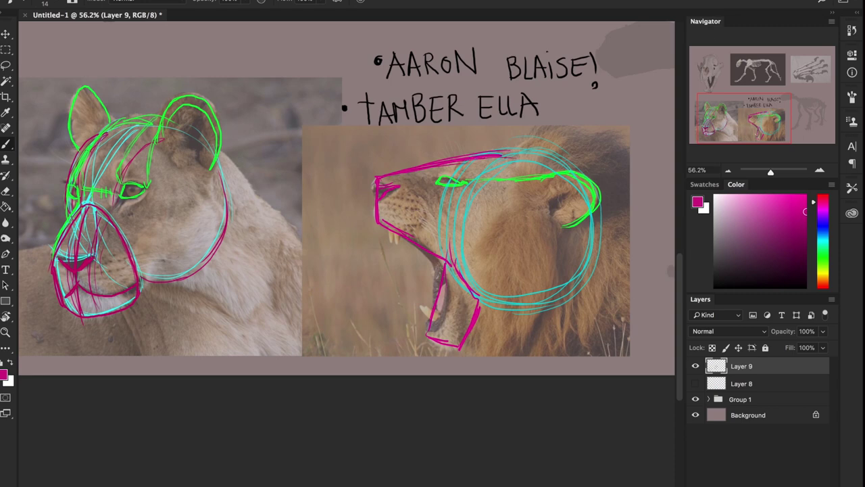
{"action": "left_click_drag", "start_coordinate": [448, 269], "coordinate": [433, 334]}
Draw the roaring lion's upper and lower canine teeth in a slightly darker magenta
{"action": "left_click_drag", "start_coordinate": [797, 222], "coordinate": [804, 218]}
{"action": "mouse_move", "coordinate": [393, 228]}
{"action": "left_mouse_down"}
{"action": "mouse_move", "coordinate": [398, 249]}
{"action": "mouse_move", "coordinate": [390, 244]}
{"action": "left_mouse_up"}
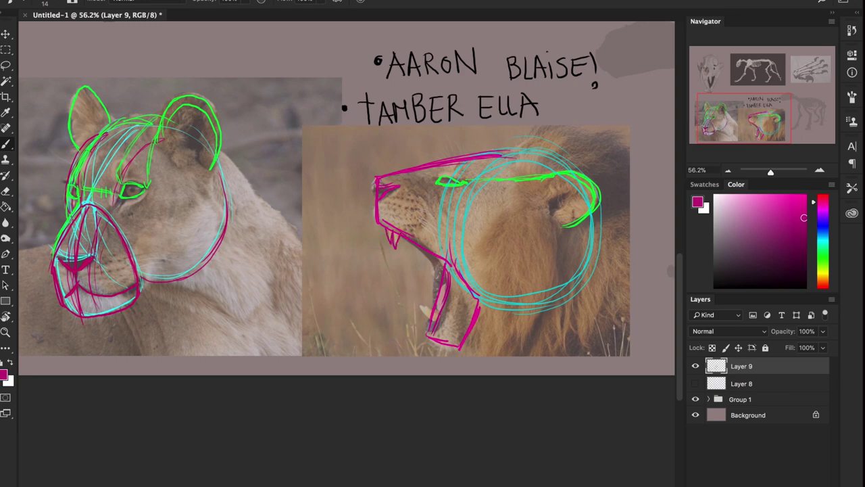
{"action": "mouse_move", "coordinate": [427, 306]}
{"action": "left_mouse_down"}
{"action": "mouse_move", "coordinate": [429, 323]}
{"action": "mouse_move", "coordinate": [429, 313]}
{"action": "left_mouse_up"}
{"action": "left_click", "coordinate": [727, 198]}
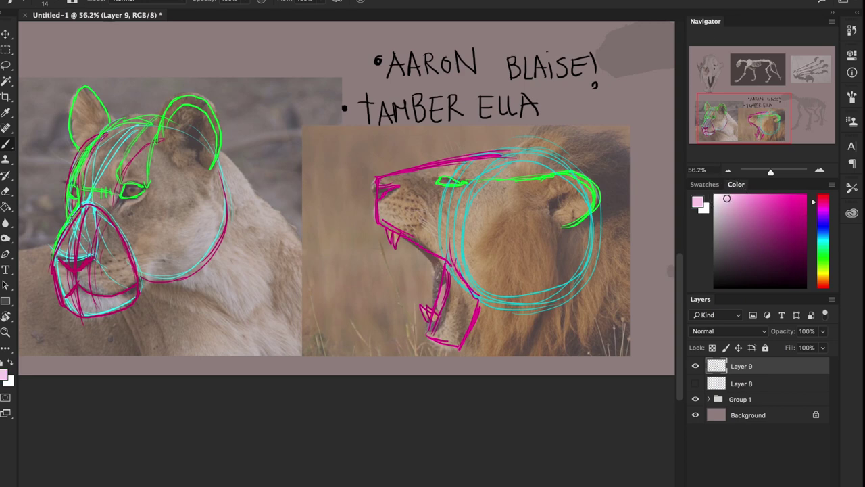
{"action": "left_click_drag", "start_coordinate": [436, 310], "coordinate": [446, 280]}
{"action": "left_click_drag", "start_coordinate": [409, 243], "coordinate": [436, 254]}
{"action": "key", "text": "ctrl+z"}
{"action": "key", "text": "ctrl+z"}
{"action": "scroll", "coordinate": [340, 113], "scroll_direction": "up", "scroll_amount": 10}
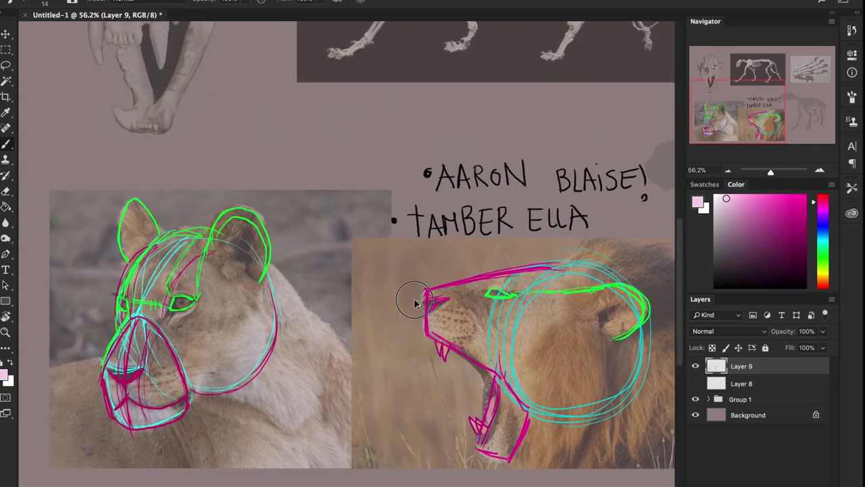
Add a new layer above Layer 9 and outline the skull's upper and lower canine teeth in pale pink
{"action": "left_click_drag", "start_coordinate": [351, 116], "coordinate": [377, 69]}
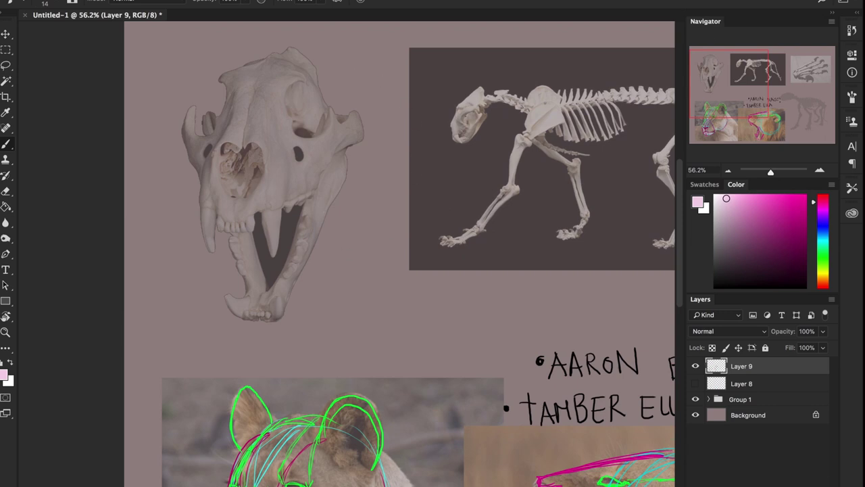
{"action": "left_click", "coordinate": [809, 485]}
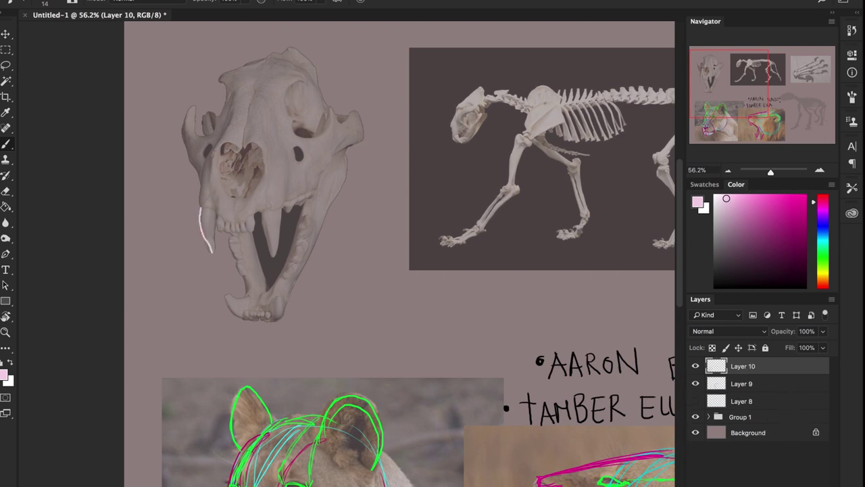
{"action": "mouse_move", "coordinate": [212, 251]}
{"action": "left_mouse_down"}
{"action": "mouse_move", "coordinate": [214, 219]}
{"action": "mouse_move", "coordinate": [203, 209]}
{"action": "left_mouse_up"}
{"action": "left_click_drag", "start_coordinate": [262, 213], "coordinate": [274, 258]}
{"action": "left_click_drag", "start_coordinate": [273, 258], "coordinate": [279, 210]}
{"action": "mouse_move", "coordinate": [228, 296]}
{"action": "left_mouse_down"}
{"action": "mouse_move", "coordinate": [238, 317]}
{"action": "mouse_move", "coordinate": [245, 300]}
{"action": "mouse_move", "coordinate": [274, 319]}
{"action": "left_mouse_up"}
Beside the skull, sketch a pale pink lion profile biting a long-eared prey animal, adding the prey and the lion's eye in dark maroon
{"action": "mouse_move", "coordinate": [373, 267]}
{"action": "left_mouse_down"}
{"action": "mouse_move", "coordinate": [346, 296]}
{"action": "mouse_move", "coordinate": [361, 318]}
{"action": "mouse_move", "coordinate": [375, 305]}
{"action": "mouse_move", "coordinate": [386, 310]}
{"action": "mouse_move", "coordinate": [394, 330]}
{"action": "left_mouse_up"}
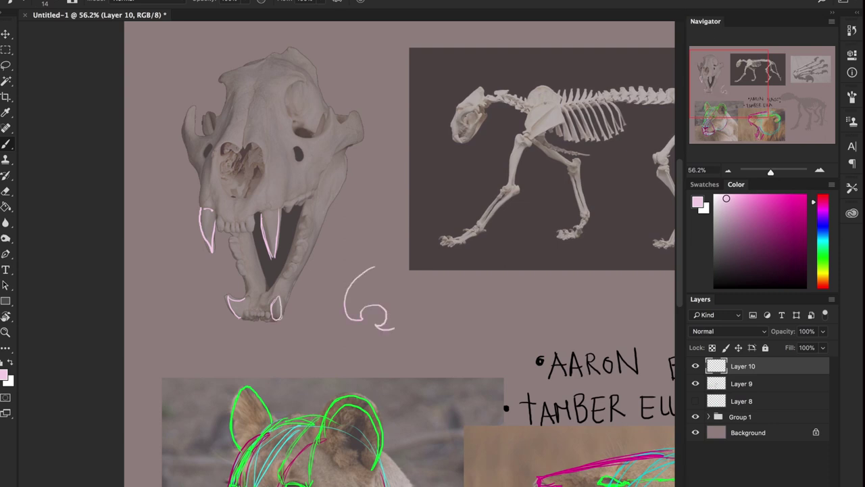
{"action": "left_click_drag", "start_coordinate": [773, 253], "coordinate": [776, 272]}
{"action": "mouse_move", "coordinate": [376, 306]}
{"action": "left_mouse_down"}
{"action": "mouse_move", "coordinate": [404, 354]}
{"action": "mouse_move", "coordinate": [384, 331]}
{"action": "mouse_move", "coordinate": [378, 358]}
{"action": "mouse_move", "coordinate": [391, 369]}
{"action": "left_mouse_up"}
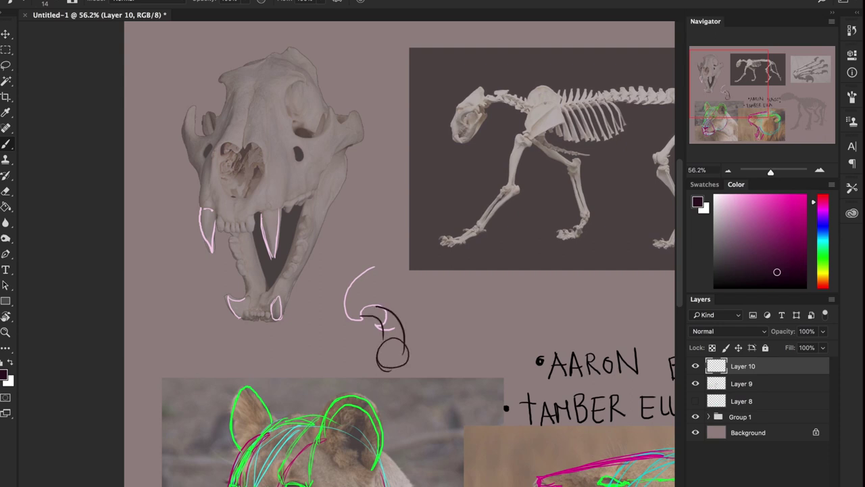
{"action": "mouse_move", "coordinate": [382, 328]}
{"action": "left_mouse_down"}
{"action": "mouse_move", "coordinate": [385, 352]}
{"action": "mouse_move", "coordinate": [408, 353]}
{"action": "mouse_move", "coordinate": [383, 369]}
{"action": "left_mouse_up"}
{"action": "mouse_move", "coordinate": [397, 358]}
{"action": "left_mouse_down"}
{"action": "mouse_move", "coordinate": [407, 361]}
{"action": "mouse_move", "coordinate": [395, 389]}
{"action": "left_mouse_up"}
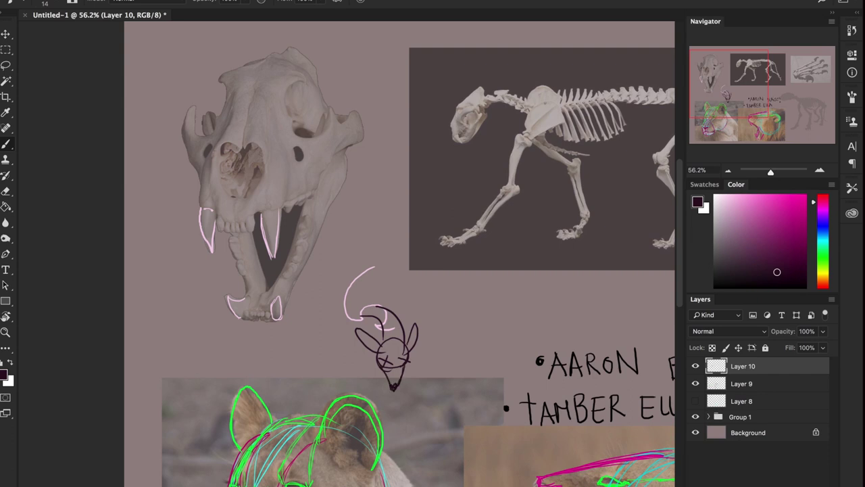
{"action": "mouse_move", "coordinate": [367, 284]}
{"action": "left_mouse_down"}
{"action": "mouse_move", "coordinate": [375, 287]}
{"action": "mouse_move", "coordinate": [377, 277]}
{"action": "left_mouse_up"}
{"action": "left_click_drag", "start_coordinate": [344, 304], "coordinate": [336, 323]}
Switch to white and trace the skull's upper incisors, the bases of both upper canines and the bone edges above the incisors
{"action": "left_click", "coordinate": [735, 212]}
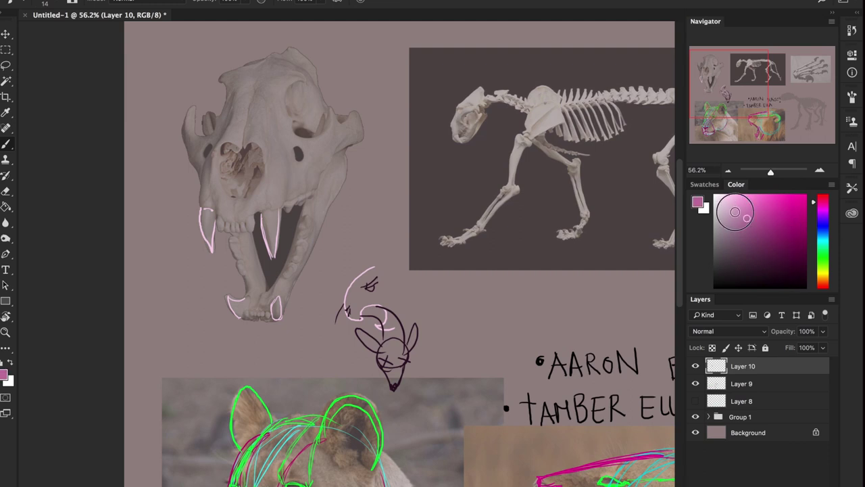
{"action": "left_click_drag", "start_coordinate": [734, 212], "coordinate": [715, 196]}
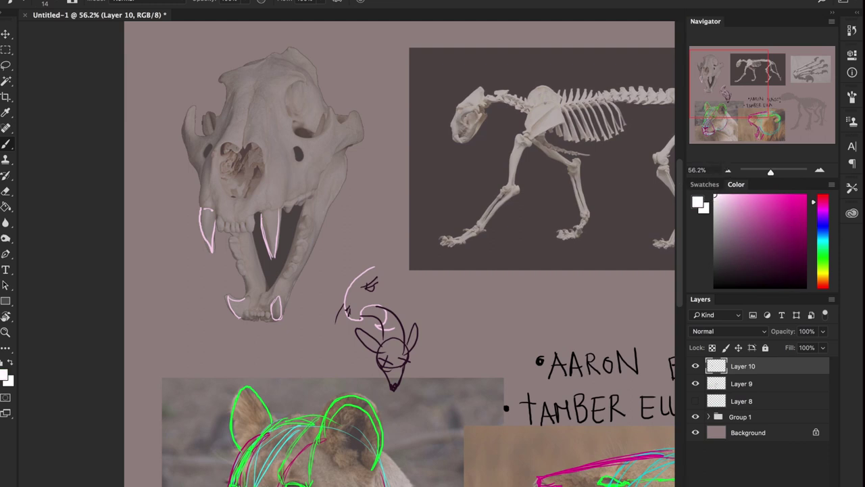
{"action": "mouse_move", "coordinate": [215, 217]}
{"action": "left_mouse_down"}
{"action": "mouse_move", "coordinate": [220, 231]}
{"action": "mouse_move", "coordinate": [244, 225]}
{"action": "left_mouse_up"}
{"action": "key", "text": "e"}
{"action": "mouse_move", "coordinate": [230, 223]}
{"action": "left_mouse_down"}
{"action": "mouse_move", "coordinate": [243, 225]}
{"action": "mouse_move", "coordinate": [222, 228]}
{"action": "mouse_move", "coordinate": [253, 243]}
{"action": "left_mouse_up"}
{"action": "key", "text": "b"}
{"action": "mouse_move", "coordinate": [220, 219]}
{"action": "left_mouse_down"}
{"action": "mouse_move", "coordinate": [219, 231]}
{"action": "mouse_move", "coordinate": [253, 234]}
{"action": "mouse_move", "coordinate": [228, 223]}
{"action": "mouse_move", "coordinate": [247, 224]}
{"action": "left_mouse_up"}
{"action": "left_click_drag", "start_coordinate": [277, 209], "coordinate": [261, 217]}
{"action": "left_click_drag", "start_coordinate": [201, 207], "coordinate": [217, 219]}
{"action": "left_click_drag", "start_coordinate": [256, 196], "coordinate": [254, 224]}
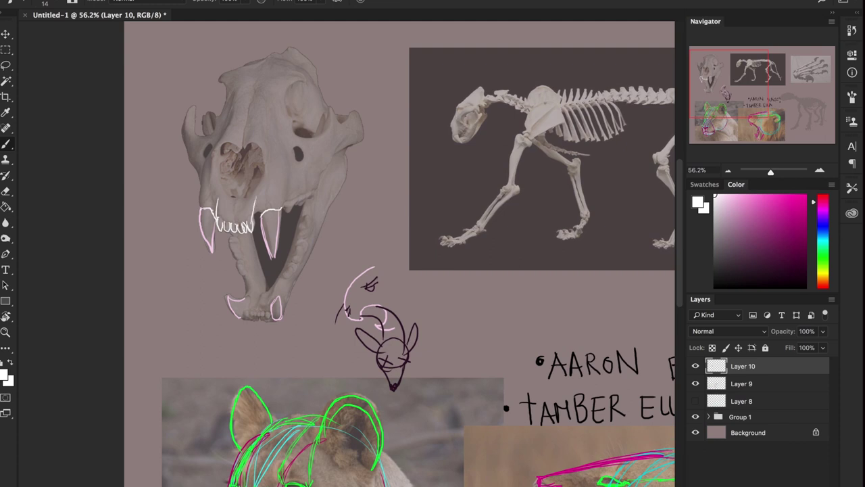
Outline the skull's heart-shaped nasal cavity in white and run contour lines around it down to the incisors
{"action": "mouse_move", "coordinate": [216, 202]}
{"action": "left_mouse_down"}
{"action": "mouse_move", "coordinate": [213, 155]}
{"action": "mouse_move", "coordinate": [217, 206]}
{"action": "mouse_move", "coordinate": [269, 171]}
{"action": "mouse_move", "coordinate": [256, 199]}
{"action": "left_mouse_up"}
{"action": "mouse_move", "coordinate": [220, 164]}
{"action": "left_mouse_down"}
{"action": "mouse_move", "coordinate": [229, 144]}
{"action": "mouse_move", "coordinate": [262, 160]}
{"action": "mouse_move", "coordinate": [255, 192]}
{"action": "mouse_move", "coordinate": [224, 180]}
{"action": "left_mouse_up"}
{"action": "mouse_move", "coordinate": [223, 149]}
{"action": "left_mouse_down"}
{"action": "mouse_move", "coordinate": [225, 187]}
{"action": "mouse_move", "coordinate": [236, 194]}
{"action": "mouse_move", "coordinate": [257, 187]}
{"action": "mouse_move", "coordinate": [232, 154]}
{"action": "mouse_move", "coordinate": [231, 196]}
{"action": "mouse_move", "coordinate": [248, 194]}
{"action": "left_mouse_up"}
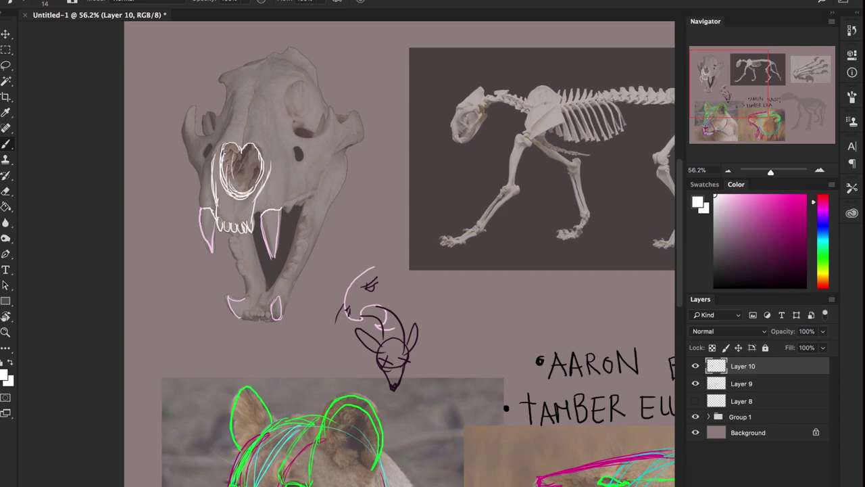
Draw the outer sides of the skull's muzzle above the canines in white and trace the small lower incisors
{"action": "left_click_drag", "start_coordinate": [217, 223], "coordinate": [263, 207]}
{"action": "left_click_drag", "start_coordinate": [201, 188], "coordinate": [201, 205]}
{"action": "left_click_drag", "start_coordinate": [209, 157], "coordinate": [198, 212]}
{"action": "left_click_drag", "start_coordinate": [286, 161], "coordinate": [281, 221]}
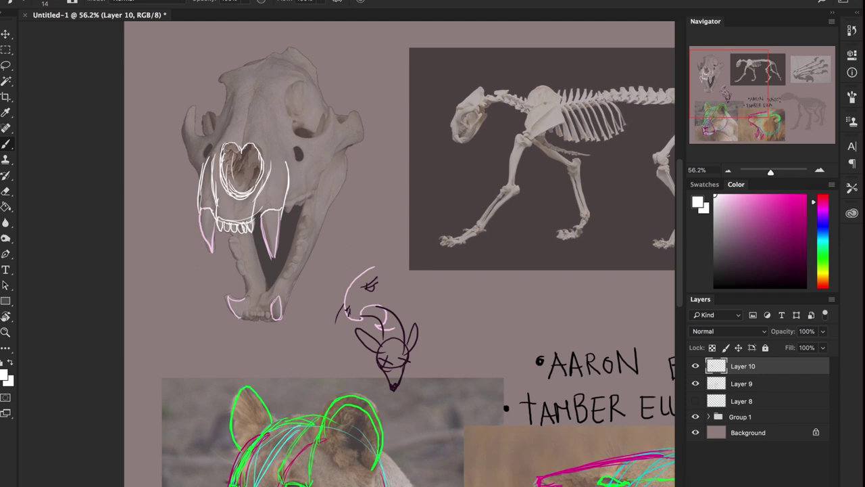
{"action": "left_click_drag", "start_coordinate": [243, 309], "coordinate": [249, 315]}
{"action": "mouse_move", "coordinate": [251, 316]}
{"action": "left_mouse_down"}
{"action": "mouse_move", "coordinate": [265, 316]}
{"action": "mouse_move", "coordinate": [249, 310]}
{"action": "left_mouse_up"}
Trace the roaring lion's upper and lower canines and its cheek teeth in white
{"action": "left_click_drag", "start_coordinate": [386, 261], "coordinate": [415, 40]}
{"action": "left_click_drag", "start_coordinate": [507, 270], "coordinate": [287, 278]}
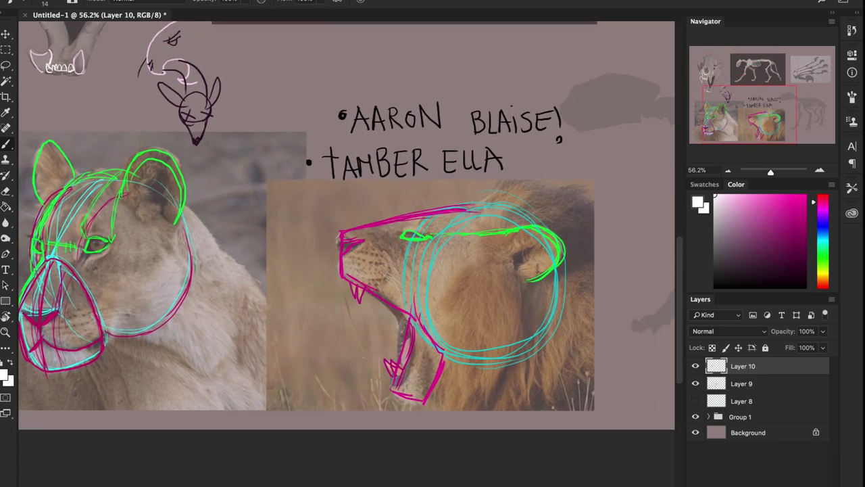
{"action": "left_click_drag", "start_coordinate": [358, 287], "coordinate": [352, 301]}
{"action": "mouse_move", "coordinate": [394, 362]}
{"action": "left_mouse_down"}
{"action": "mouse_move", "coordinate": [403, 373]}
{"action": "mouse_move", "coordinate": [390, 372]}
{"action": "left_mouse_up"}
{"action": "left_click_drag", "start_coordinate": [392, 363], "coordinate": [398, 369]}
{"action": "mouse_move", "coordinate": [403, 333]}
{"action": "left_mouse_down"}
{"action": "mouse_move", "coordinate": [401, 359]}
{"action": "mouse_move", "coordinate": [413, 356]}
{"action": "left_mouse_up"}
{"action": "left_click_drag", "start_coordinate": [415, 334], "coordinate": [413, 354]}
{"action": "left_click_drag", "start_coordinate": [382, 290], "coordinate": [403, 302]}
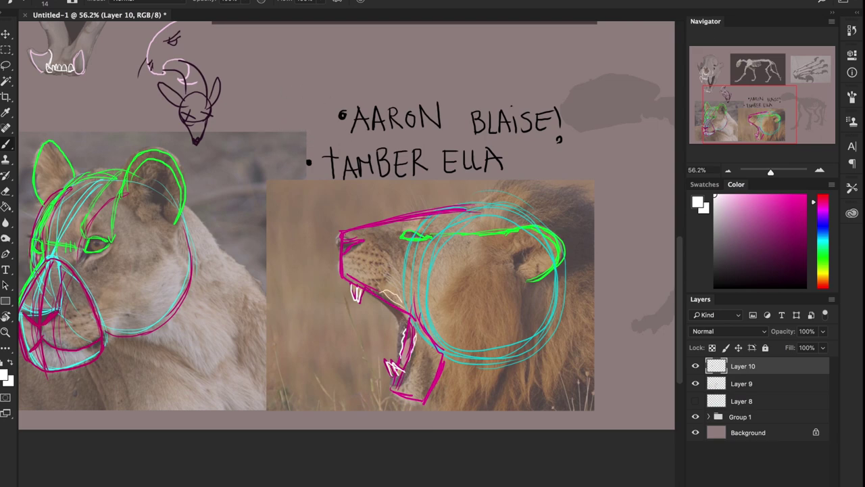
Return to the skull and trace its cheek teeth and the inner and outer edges of its lower jaw in white
{"action": "left_click_drag", "start_coordinate": [273, 88], "coordinate": [513, 405]}
{"action": "mouse_move", "coordinate": [311, 132]}
{"action": "left_mouse_down"}
{"action": "mouse_move", "coordinate": [427, 178]}
{"action": "mouse_move", "coordinate": [338, 112]}
{"action": "left_mouse_up"}
{"action": "scroll", "coordinate": [337, 111], "scroll_direction": "down", "scroll_amount": 2}
{"action": "scroll", "coordinate": [338, 112], "scroll_direction": "right", "scroll_amount": 2}
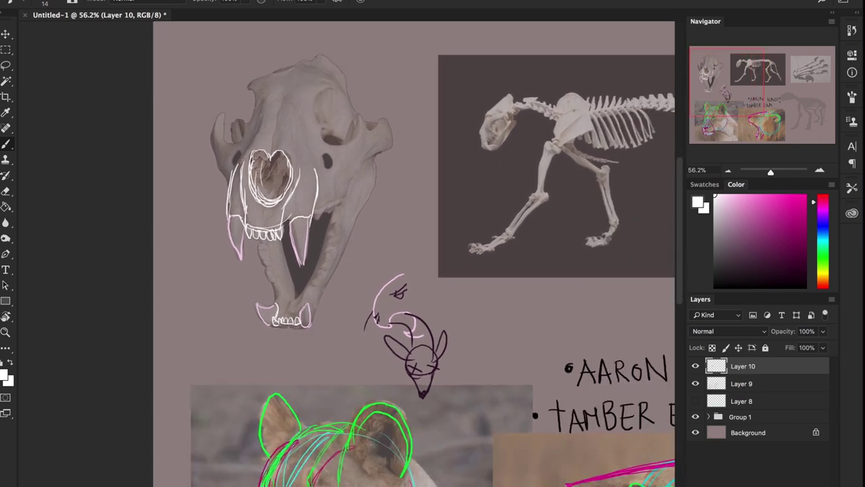
{"action": "left_click_drag", "start_coordinate": [315, 273], "coordinate": [313, 285]}
{"action": "mouse_move", "coordinate": [328, 255]}
{"action": "left_mouse_down"}
{"action": "mouse_move", "coordinate": [328, 268]}
{"action": "mouse_move", "coordinate": [330, 258]}
{"action": "left_mouse_up"}
{"action": "mouse_move", "coordinate": [333, 229]}
{"action": "left_mouse_down"}
{"action": "mouse_move", "coordinate": [337, 244]}
{"action": "mouse_move", "coordinate": [326, 206]}
{"action": "mouse_move", "coordinate": [344, 199]}
{"action": "left_mouse_up"}
{"action": "mouse_move", "coordinate": [257, 247]}
{"action": "left_mouse_down"}
{"action": "mouse_move", "coordinate": [264, 264]}
{"action": "mouse_move", "coordinate": [270, 244]}
{"action": "mouse_move", "coordinate": [273, 302]}
{"action": "mouse_move", "coordinate": [322, 290]}
{"action": "mouse_move", "coordinate": [360, 217]}
{"action": "mouse_move", "coordinate": [371, 160]}
{"action": "mouse_move", "coordinate": [300, 295]}
{"action": "mouse_move", "coordinate": [283, 238]}
{"action": "left_mouse_up"}
Draw an arrow pointing at the back of the jaw and outline the skull's cheekbones, eye sockets, brow and cranium in white
{"action": "mouse_move", "coordinate": [386, 188]}
{"action": "left_mouse_down"}
{"action": "mouse_move", "coordinate": [409, 187]}
{"action": "mouse_move", "coordinate": [390, 199]}
{"action": "left_mouse_up"}
{"action": "mouse_move", "coordinate": [350, 180]}
{"action": "left_mouse_down"}
{"action": "mouse_move", "coordinate": [396, 151]}
{"action": "mouse_move", "coordinate": [389, 119]}
{"action": "mouse_move", "coordinate": [337, 142]}
{"action": "mouse_move", "coordinate": [321, 125]}
{"action": "mouse_move", "coordinate": [316, 93]}
{"action": "mouse_move", "coordinate": [334, 92]}
{"action": "left_mouse_up"}
{"action": "mouse_move", "coordinate": [251, 85]}
{"action": "left_mouse_down"}
{"action": "mouse_move", "coordinate": [255, 122]}
{"action": "mouse_move", "coordinate": [232, 146]}
{"action": "mouse_move", "coordinate": [217, 113]}
{"action": "mouse_move", "coordinate": [209, 149]}
{"action": "mouse_move", "coordinate": [227, 180]}
{"action": "mouse_move", "coordinate": [282, 99]}
{"action": "mouse_move", "coordinate": [289, 73]}
{"action": "mouse_move", "coordinate": [270, 74]}
{"action": "mouse_move", "coordinate": [317, 68]}
{"action": "mouse_move", "coordinate": [358, 113]}
{"action": "left_mouse_up"}
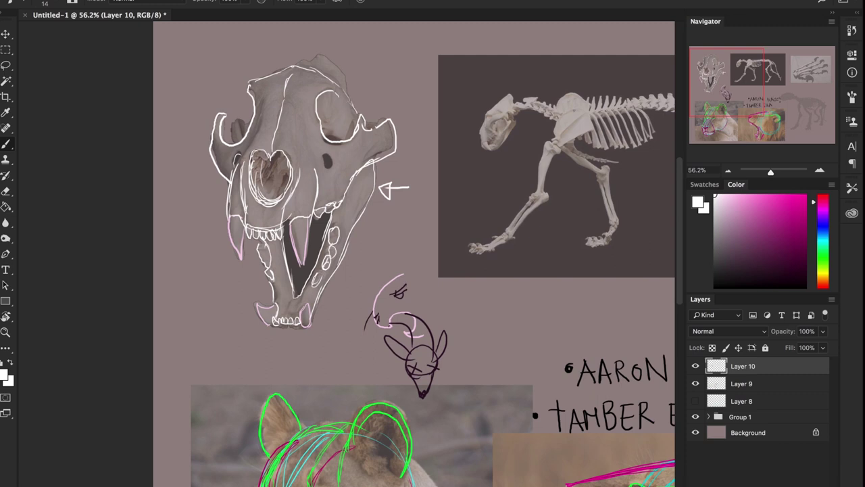
{"action": "mouse_move", "coordinate": [289, 65]}
{"action": "left_mouse_down"}
{"action": "mouse_move", "coordinate": [315, 56]}
{"action": "mouse_move", "coordinate": [346, 92]}
{"action": "left_mouse_up"}
Switch to black and draw a round eyeball with a small pupil in each of the skull's eye sockets
{"action": "left_click_drag", "start_coordinate": [733, 272], "coordinate": [741, 284]}
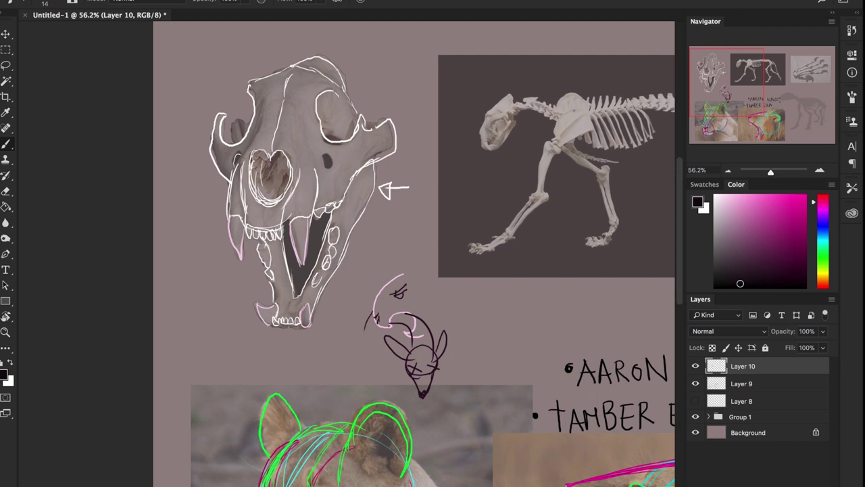
{"action": "mouse_move", "coordinate": [331, 95]}
{"action": "left_mouse_down"}
{"action": "mouse_move", "coordinate": [348, 98]}
{"action": "mouse_move", "coordinate": [337, 137]}
{"action": "mouse_move", "coordinate": [332, 116]}
{"action": "mouse_move", "coordinate": [340, 120]}
{"action": "left_mouse_up"}
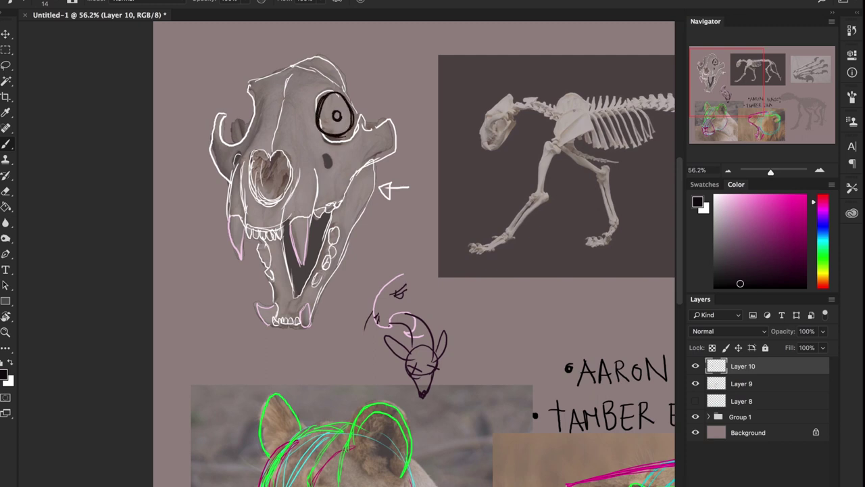
{"action": "mouse_move", "coordinate": [235, 98]}
{"action": "left_mouse_down"}
{"action": "mouse_move", "coordinate": [252, 125]}
{"action": "mouse_move", "coordinate": [230, 138]}
{"action": "mouse_move", "coordinate": [242, 117]}
{"action": "left_mouse_up"}
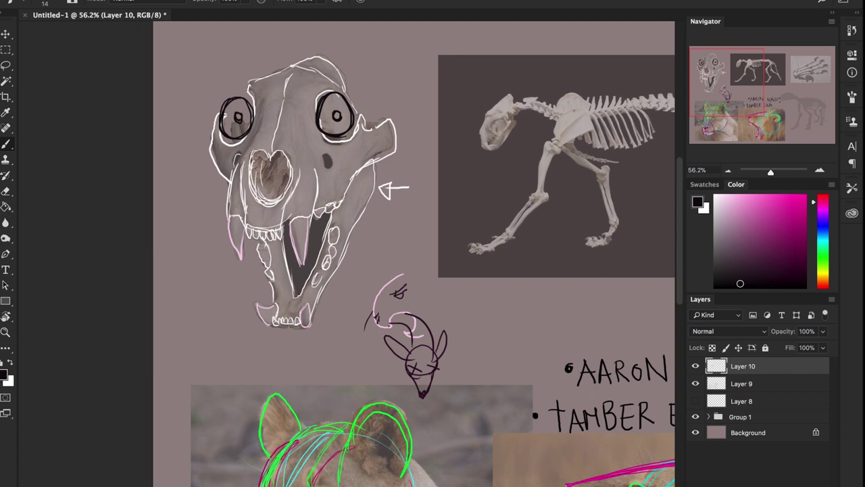
Sketch the rounded outer contour of the living head in black above both sides of the skull's cranium
{"action": "left_click_drag", "start_coordinate": [346, 54], "coordinate": [348, 53]}
{"action": "key", "text": "ctrl+z"}
{"action": "mouse_move", "coordinate": [333, 58]}
{"action": "left_mouse_down"}
{"action": "mouse_move", "coordinate": [379, 96]}
{"action": "mouse_move", "coordinate": [399, 133]}
{"action": "mouse_move", "coordinate": [380, 97]}
{"action": "left_mouse_up"}
{"action": "left_click_drag", "start_coordinate": [386, 108], "coordinate": [388, 121]}
{"action": "left_click_drag", "start_coordinate": [222, 88], "coordinate": [298, 48]}
{"action": "left_click_drag", "start_coordinate": [220, 90], "coordinate": [312, 49]}
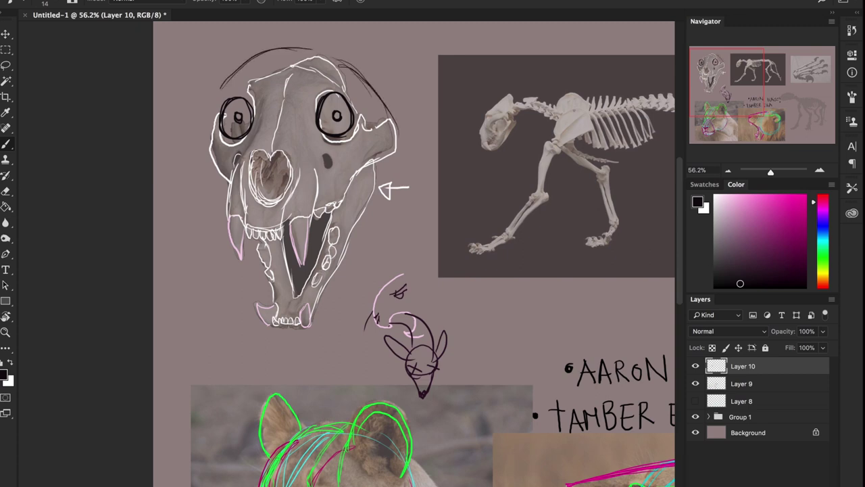
{"action": "left_click_drag", "start_coordinate": [234, 71], "coordinate": [302, 48]}
Refine the head contour beside the eye and add a large rounded ear on each side of the skull in black
{"action": "mouse_move", "coordinate": [357, 104]}
{"action": "left_mouse_down"}
{"action": "mouse_move", "coordinate": [353, 113]}
{"action": "mouse_move", "coordinate": [361, 56]}
{"action": "mouse_move", "coordinate": [406, 37]}
{"action": "mouse_move", "coordinate": [396, 115]}
{"action": "left_mouse_up"}
{"action": "left_click_drag", "start_coordinate": [410, 47], "coordinate": [403, 111]}
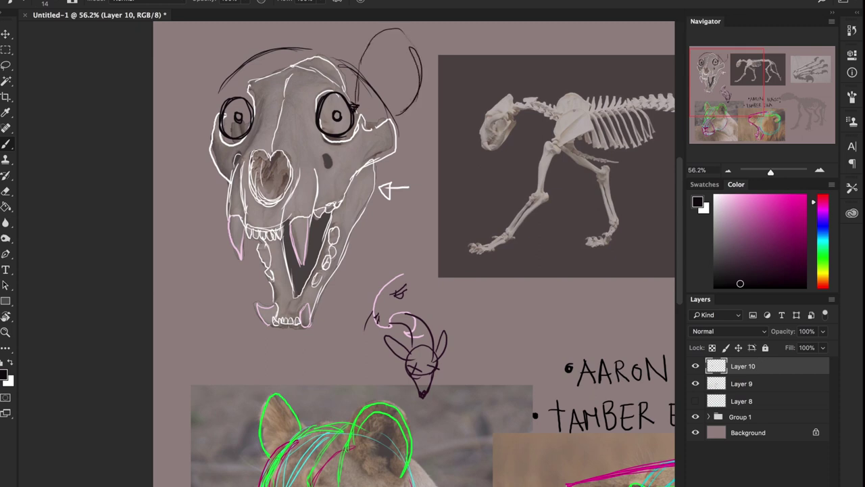
{"action": "mouse_move", "coordinate": [224, 104]}
{"action": "left_mouse_down"}
{"action": "mouse_move", "coordinate": [222, 90]}
{"action": "mouse_move", "coordinate": [217, 121]}
{"action": "left_mouse_up"}
{"action": "left_click_drag", "start_coordinate": [184, 73], "coordinate": [218, 116]}
Hide Layer 9 so the lion photos show without the coloured construction lines
{"action": "scroll", "coordinate": [464, 211], "scroll_direction": "down", "scroll_amount": 10}
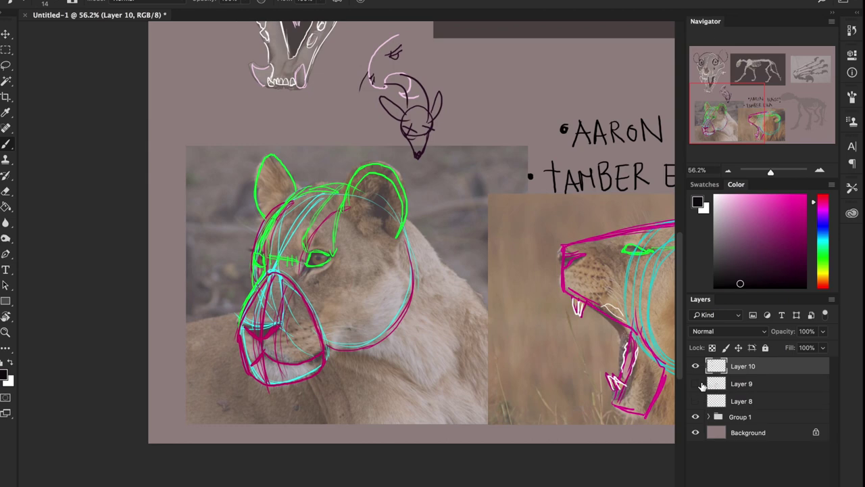
{"action": "left_click", "coordinate": [695, 384]}
{"action": "left_click", "coordinate": [696, 383]}
{"action": "left_click", "coordinate": [695, 383]}
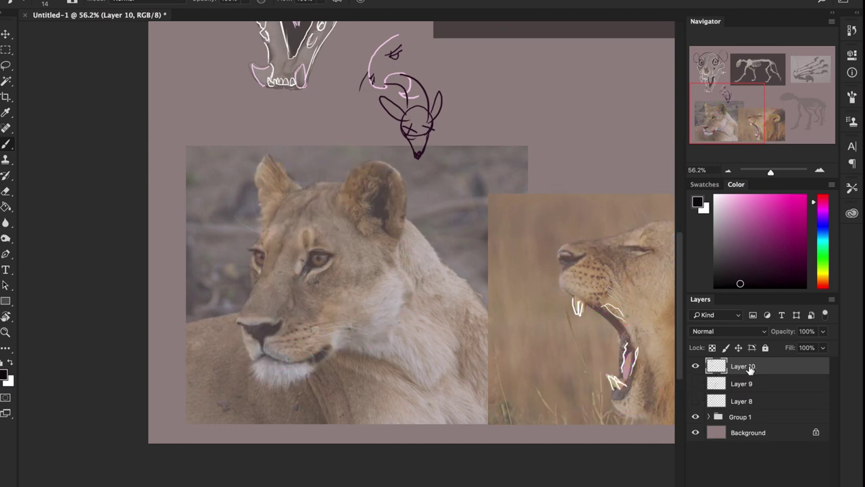
Mark the top edge of the lioness's nose in black and sketch a simplified T-shaped nose diagram above her photo
{"action": "left_click_drag", "start_coordinate": [404, 112], "coordinate": [434, 173]}
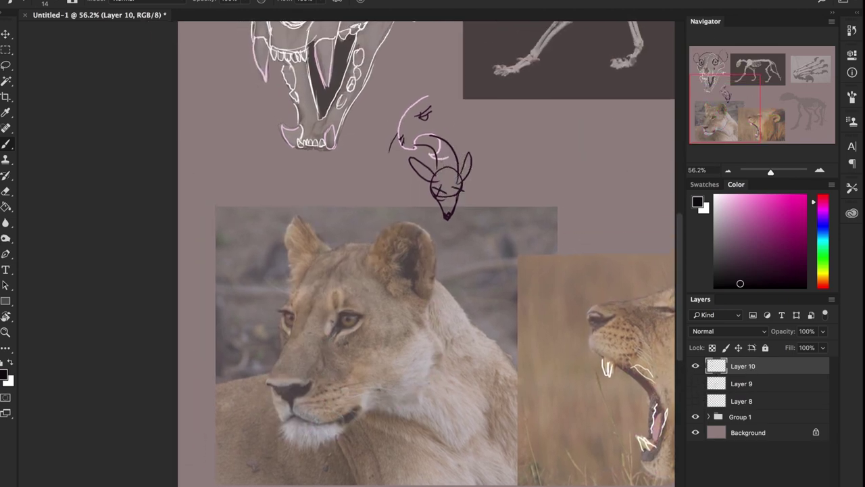
{"action": "left_click_drag", "start_coordinate": [406, 108], "coordinate": [400, 211]}
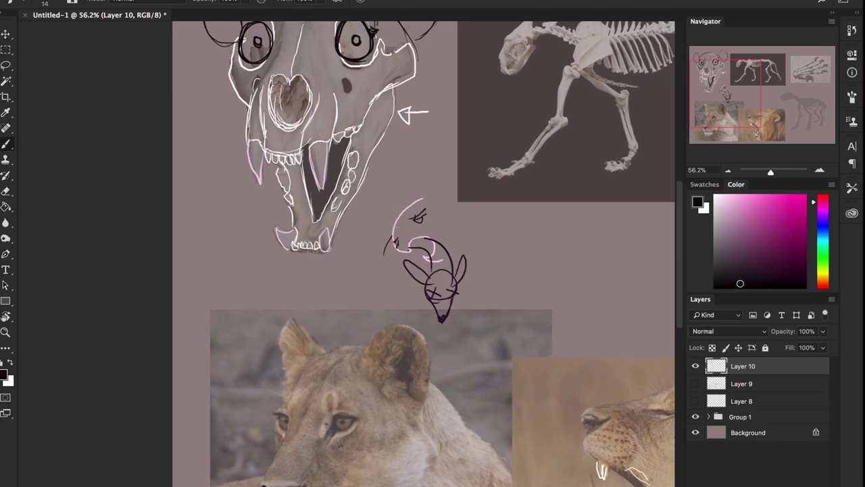
{"action": "left_click_drag", "start_coordinate": [281, 331], "coordinate": [278, 206]}
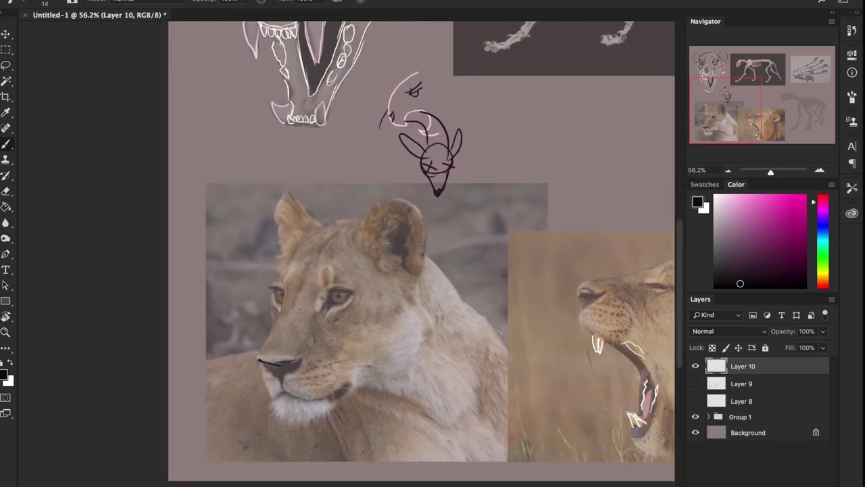
{"action": "mouse_move", "coordinate": [213, 163]}
{"action": "left_mouse_down"}
{"action": "mouse_move", "coordinate": [270, 159]}
{"action": "mouse_move", "coordinate": [218, 162]}
{"action": "mouse_move", "coordinate": [238, 183]}
{"action": "left_mouse_up"}
{"action": "mouse_move", "coordinate": [275, 159]}
{"action": "left_mouse_down"}
{"action": "mouse_move", "coordinate": [265, 174]}
{"action": "mouse_move", "coordinate": [238, 182]}
{"action": "mouse_move", "coordinate": [243, 210]}
{"action": "mouse_move", "coordinate": [246, 195]}
{"action": "left_mouse_up"}
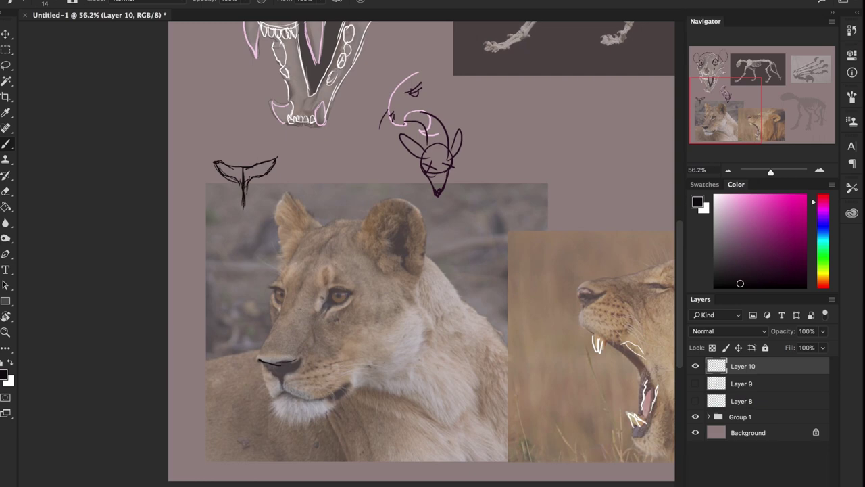
Draw the lioness's nose, mouth line and near eye in black over the photo, and sketch a separate eye on her forehead
{"action": "left_click_drag", "start_coordinate": [367, 111], "coordinate": [363, 172]}
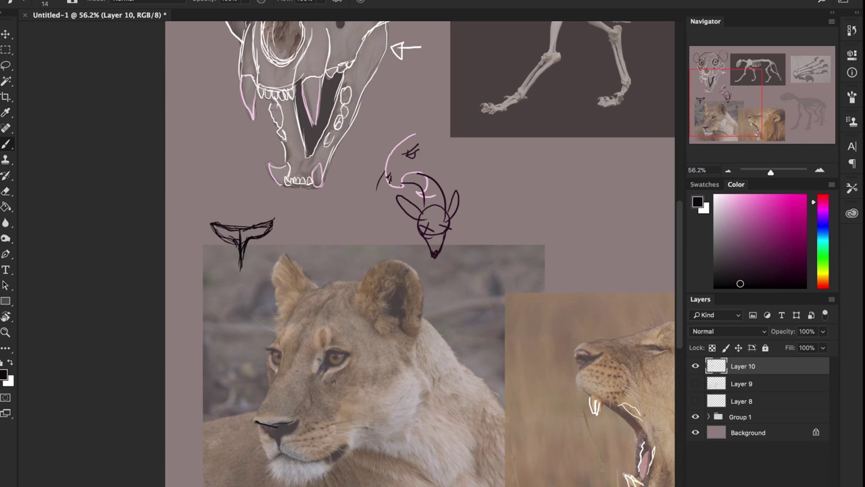
{"action": "left_click_drag", "start_coordinate": [376, 251], "coordinate": [353, 151]}
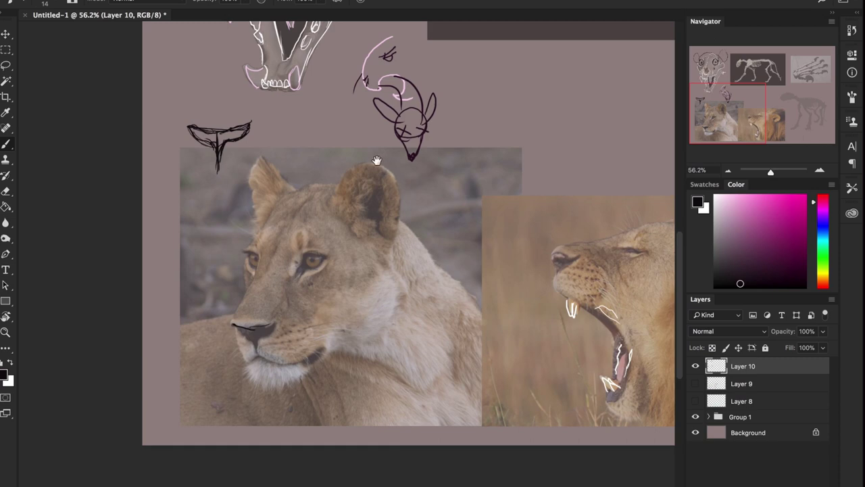
{"action": "left_click_drag", "start_coordinate": [376, 160], "coordinate": [358, 230]}
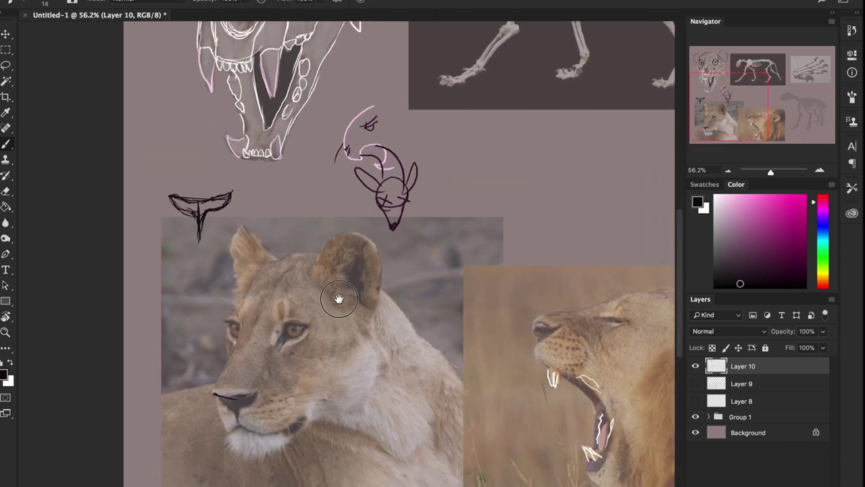
{"action": "left_click_drag", "start_coordinate": [338, 300], "coordinate": [327, 239]}
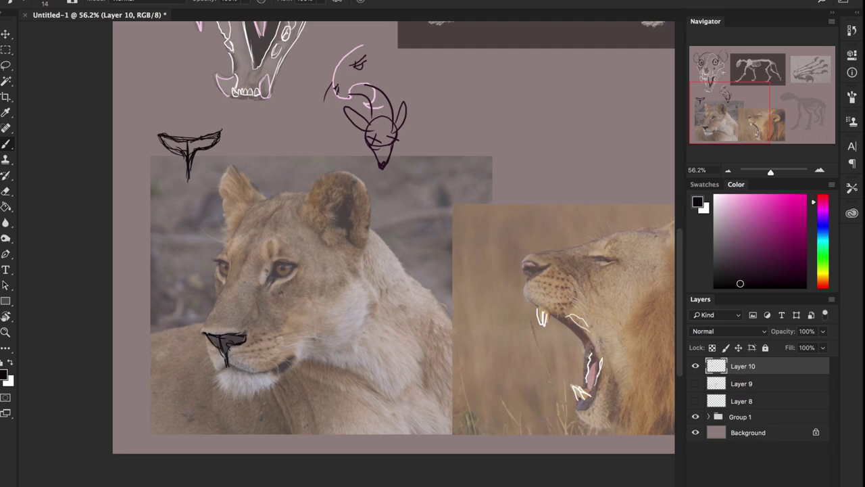
{"action": "left_click_drag", "start_coordinate": [233, 373], "coordinate": [284, 363]}
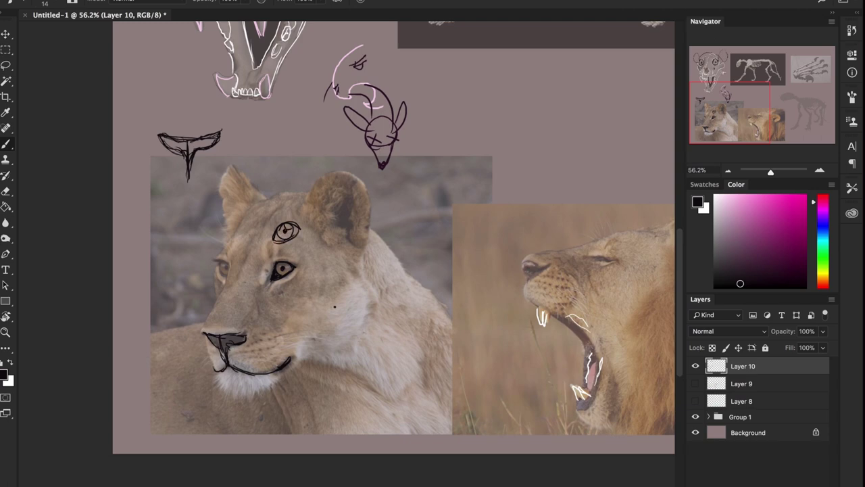
Erase the extra eye from the lioness's forehead and return to the brush
{"action": "key", "text": "e"}
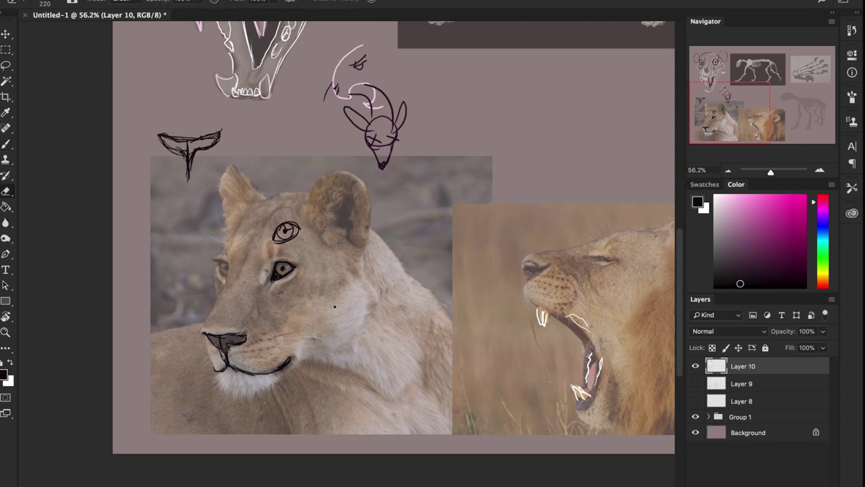
{"action": "left_click_drag", "start_coordinate": [284, 233], "coordinate": [283, 229]}
{"action": "key", "text": "b"}
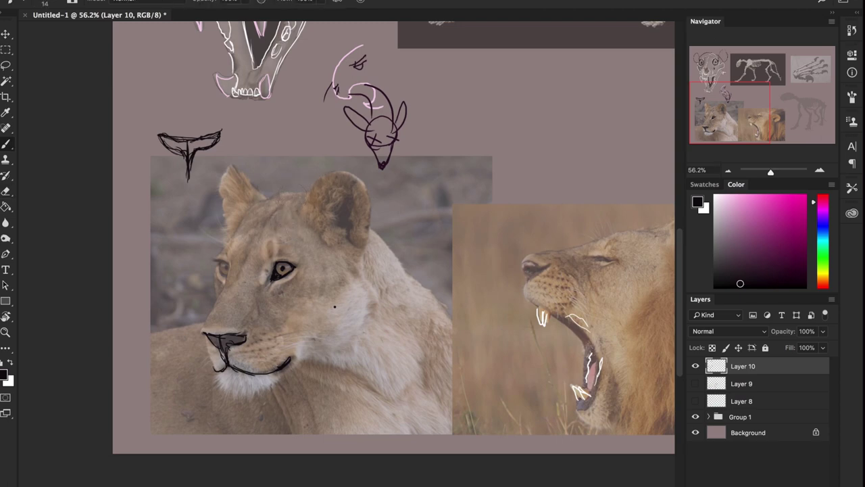
Zoom out to about 45% to view the skull, the lion heads and the walking skeleton together
{"action": "left_click_drag", "start_coordinate": [290, 171], "coordinate": [280, 320]}
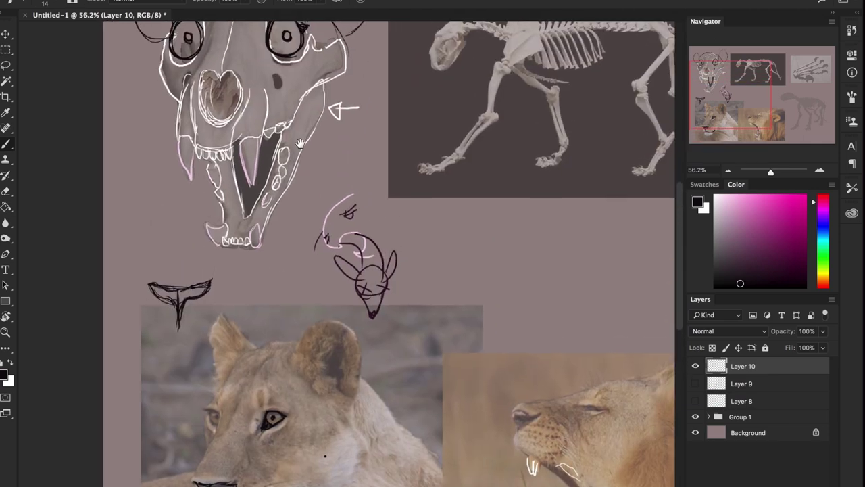
{"action": "mouse_move", "coordinate": [309, 98]}
{"action": "left_mouse_down"}
{"action": "mouse_move", "coordinate": [327, 277]}
{"action": "mouse_move", "coordinate": [258, 110]}
{"action": "left_mouse_up"}
{"action": "key", "text": "z"}
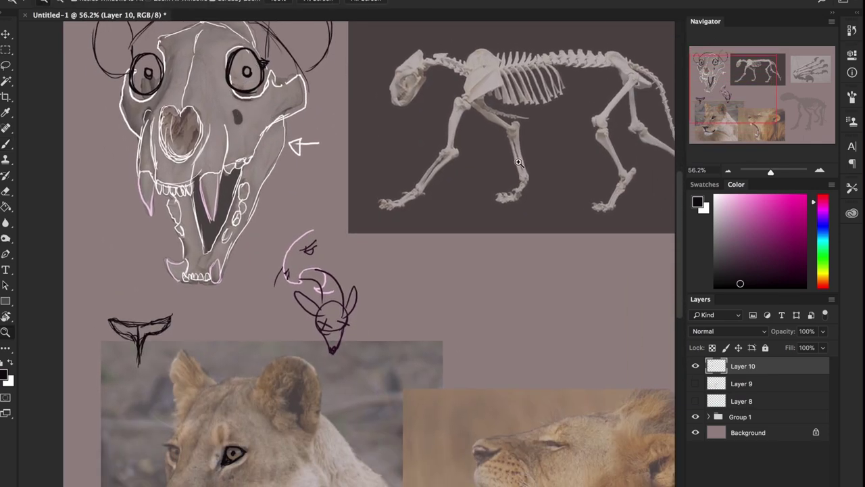
{"action": "left_click_drag", "start_coordinate": [515, 247], "coordinate": [500, 248]}
{"action": "left_click_drag", "start_coordinate": [443, 290], "coordinate": [383, 244]}
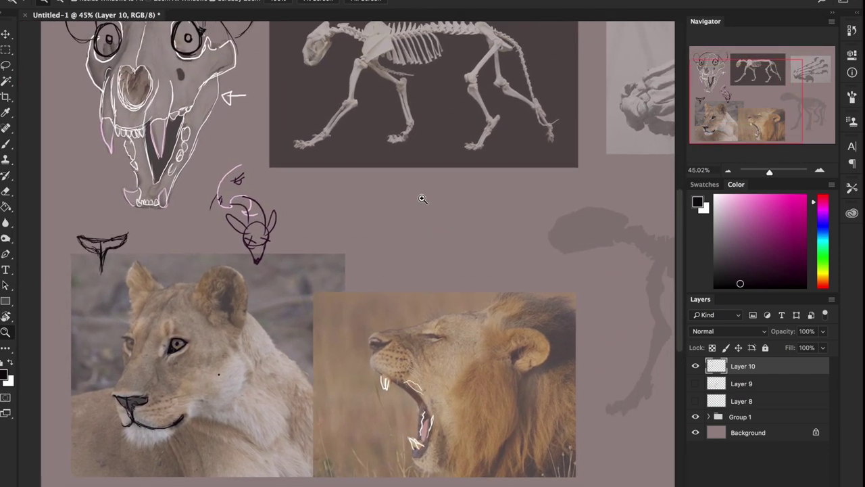
Outline the roaring lion's nose in white, hatch its nostril, and sketch an arrow pointing down at the nose
{"action": "key", "text": "b"}
{"action": "left_click_drag", "start_coordinate": [344, 286], "coordinate": [418, 239]}
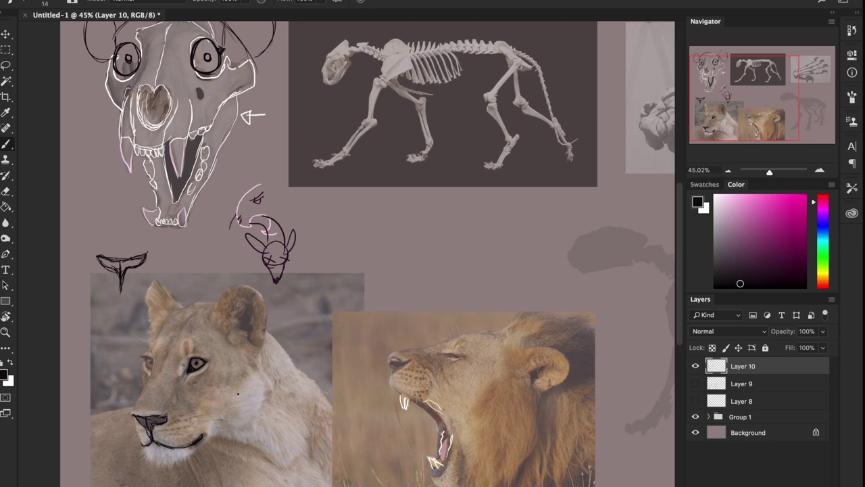
{"action": "left_click_drag", "start_coordinate": [349, 159], "coordinate": [425, 182]}
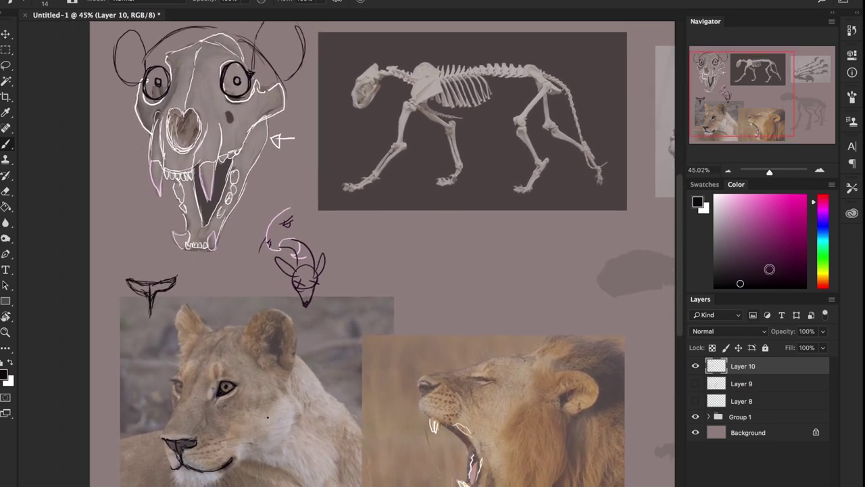
{"action": "left_click_drag", "start_coordinate": [769, 269], "coordinate": [681, 161]}
{"action": "scroll", "coordinate": [305, 111], "scroll_direction": "down", "scroll_amount": 5}
{"action": "scroll", "coordinate": [305, 112], "scroll_direction": "right", "scroll_amount": 2}
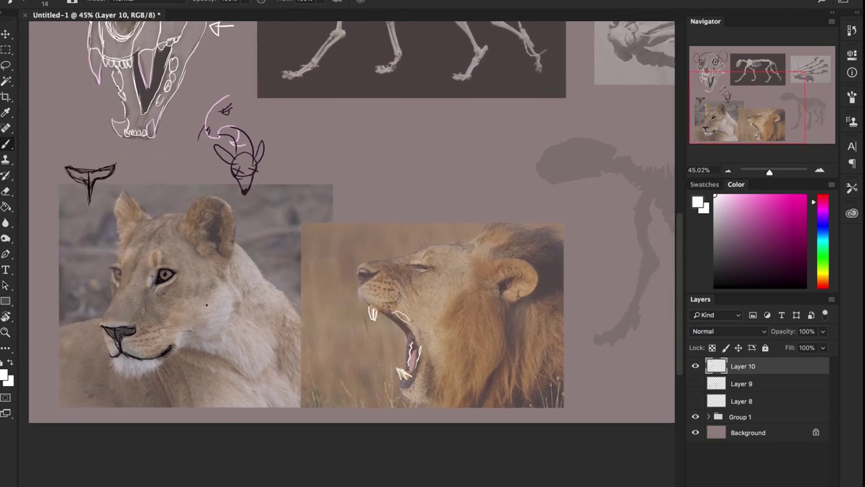
{"action": "left_click_drag", "start_coordinate": [463, 294], "coordinate": [476, 222]}
{"action": "key", "text": "z"}
{"action": "left_click_drag", "start_coordinate": [396, 219], "coordinate": [444, 218]}
{"action": "key", "text": "b"}
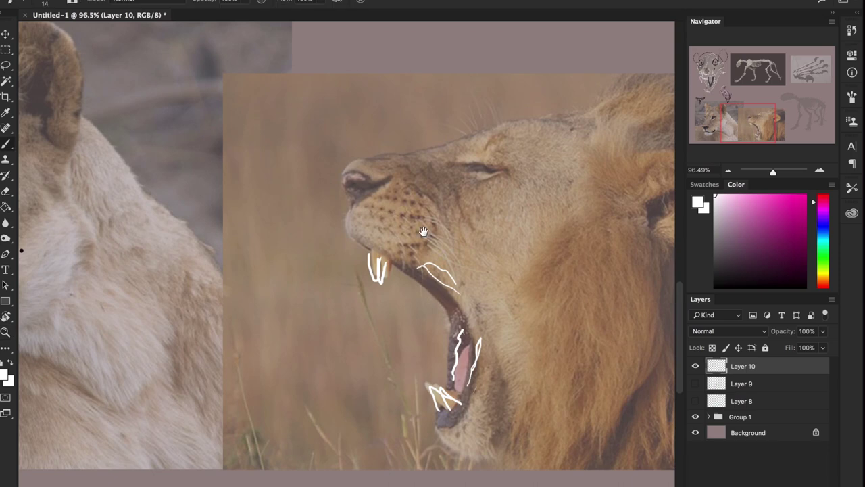
{"action": "left_click_drag", "start_coordinate": [526, 241], "coordinate": [529, 287]}
{"action": "mouse_move", "coordinate": [372, 231]}
{"action": "left_mouse_down"}
{"action": "mouse_move", "coordinate": [497, 239]}
{"action": "mouse_move", "coordinate": [565, 232]}
{"action": "mouse_move", "coordinate": [365, 221]}
{"action": "left_mouse_up"}
{"action": "scroll", "coordinate": [364, 221], "scroll_direction": "right", "scroll_amount": 5}
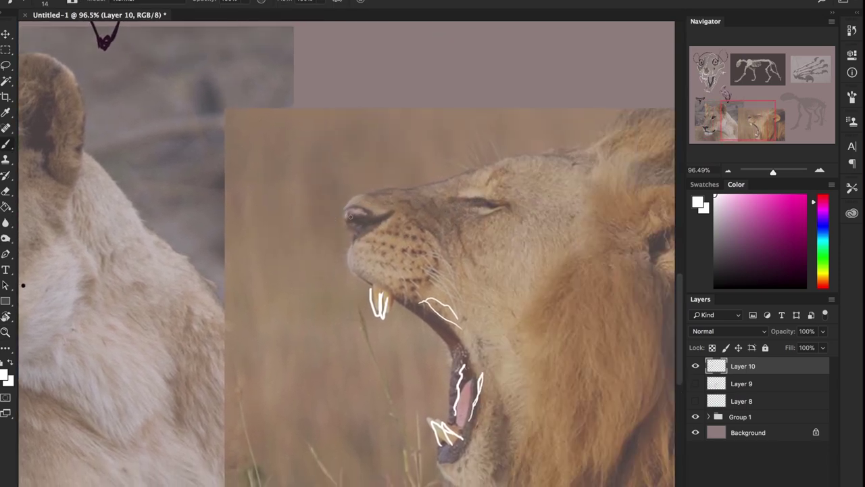
{"action": "left_click_drag", "start_coordinate": [355, 196], "coordinate": [367, 193]}
{"action": "left_click_drag", "start_coordinate": [425, 186], "coordinate": [373, 192]}
{"action": "mouse_move", "coordinate": [364, 214]}
{"action": "left_mouse_down"}
{"action": "mouse_move", "coordinate": [382, 218]}
{"action": "mouse_move", "coordinate": [376, 226]}
{"action": "mouse_move", "coordinate": [378, 198]}
{"action": "mouse_move", "coordinate": [375, 227]}
{"action": "mouse_move", "coordinate": [349, 247]}
{"action": "mouse_move", "coordinate": [349, 222]}
{"action": "mouse_move", "coordinate": [376, 219]}
{"action": "left_mouse_up"}
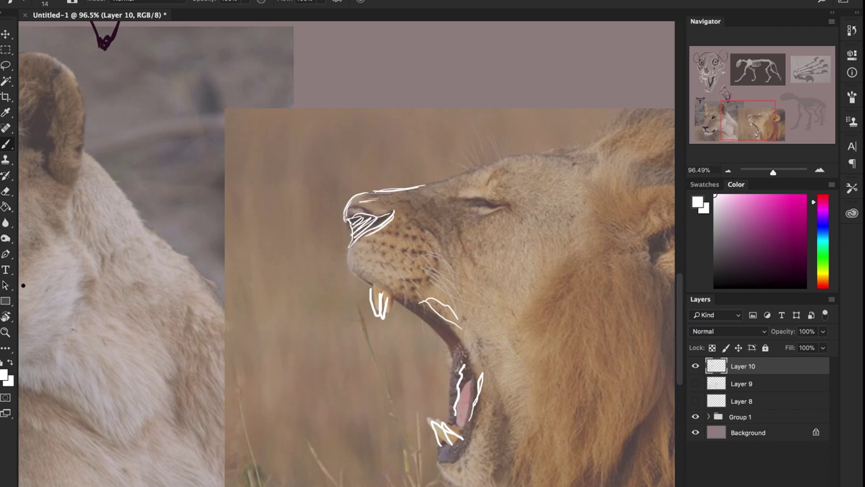
{"action": "left_click_drag", "start_coordinate": [349, 151], "coordinate": [362, 191]}
{"action": "left_click_drag", "start_coordinate": [363, 191], "coordinate": [366, 176]}
Sketch a simplified T-shaped nose in white over the nasal opening of the front-view skull
{"action": "left_click_drag", "start_coordinate": [241, 65], "coordinate": [252, 87]}
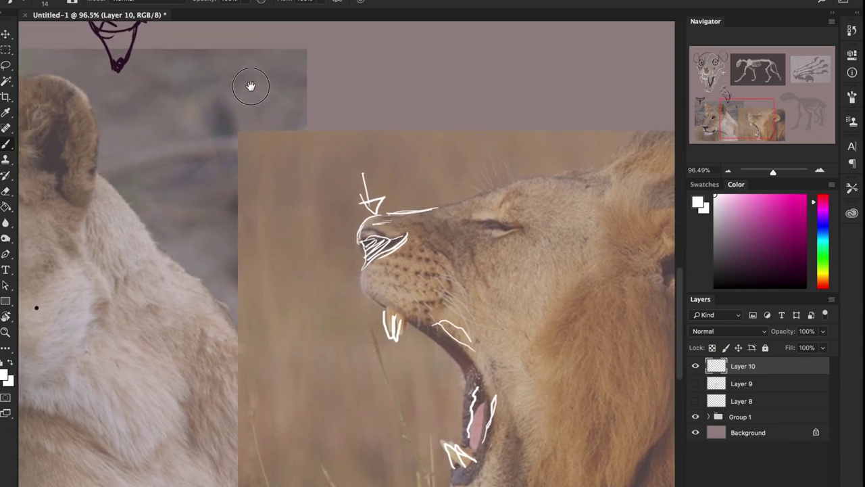
{"action": "mouse_move", "coordinate": [199, 109]}
{"action": "left_mouse_down"}
{"action": "mouse_move", "coordinate": [346, 214]}
{"action": "mouse_move", "coordinate": [431, 313]}
{"action": "left_mouse_up"}
{"action": "mouse_move", "coordinate": [254, 123]}
{"action": "left_mouse_down"}
{"action": "mouse_move", "coordinate": [391, 256]}
{"action": "mouse_move", "coordinate": [432, 377]}
{"action": "left_mouse_up"}
{"action": "left_click_drag", "start_coordinate": [283, 167], "coordinate": [309, 228]}
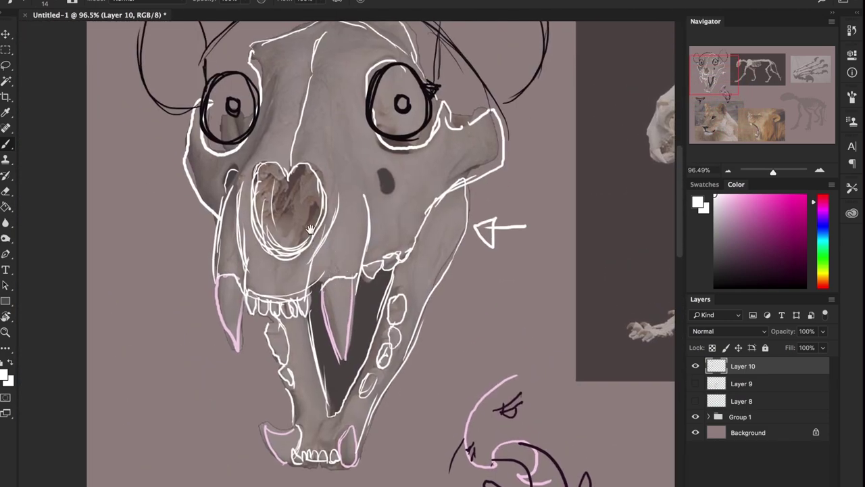
{"action": "mouse_move", "coordinate": [261, 161]}
{"action": "left_mouse_down"}
{"action": "mouse_move", "coordinate": [246, 186]}
{"action": "mouse_move", "coordinate": [323, 173]}
{"action": "mouse_move", "coordinate": [257, 162]}
{"action": "mouse_move", "coordinate": [248, 196]}
{"action": "mouse_move", "coordinate": [270, 227]}
{"action": "mouse_move", "coordinate": [335, 194]}
{"action": "mouse_move", "coordinate": [250, 195]}
{"action": "mouse_move", "coordinate": [277, 219]}
{"action": "mouse_move", "coordinate": [269, 289]}
{"action": "mouse_move", "coordinate": [338, 298]}
{"action": "left_mouse_up"}
{"action": "left_click_drag", "start_coordinate": [545, 207], "coordinate": [494, 172]}
{"action": "left_click", "coordinate": [730, 294]}
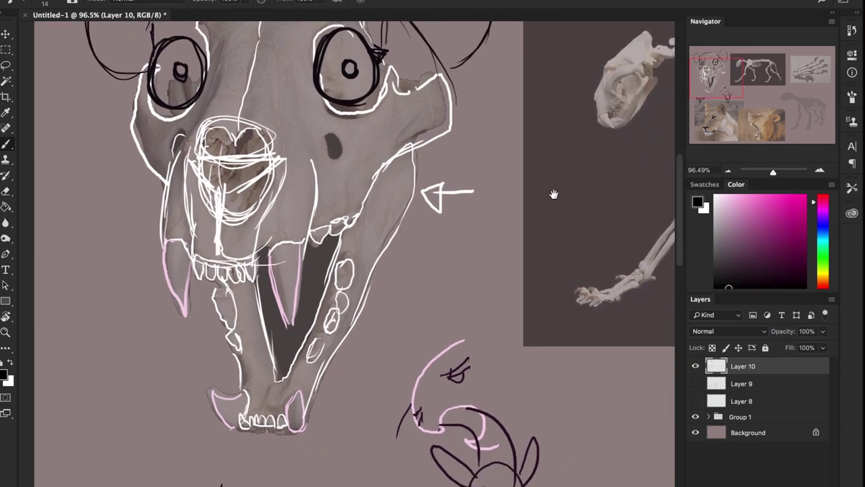
Examine the walking skeleton from skull to hind legs at about 148% zoom
{"action": "mouse_move", "coordinate": [554, 194]}
{"action": "left_mouse_down"}
{"action": "mouse_move", "coordinate": [481, 177]}
{"action": "mouse_move", "coordinate": [400, 131]}
{"action": "mouse_move", "coordinate": [363, 151]}
{"action": "mouse_move", "coordinate": [507, 263]}
{"action": "mouse_move", "coordinate": [557, 165]}
{"action": "left_mouse_up"}
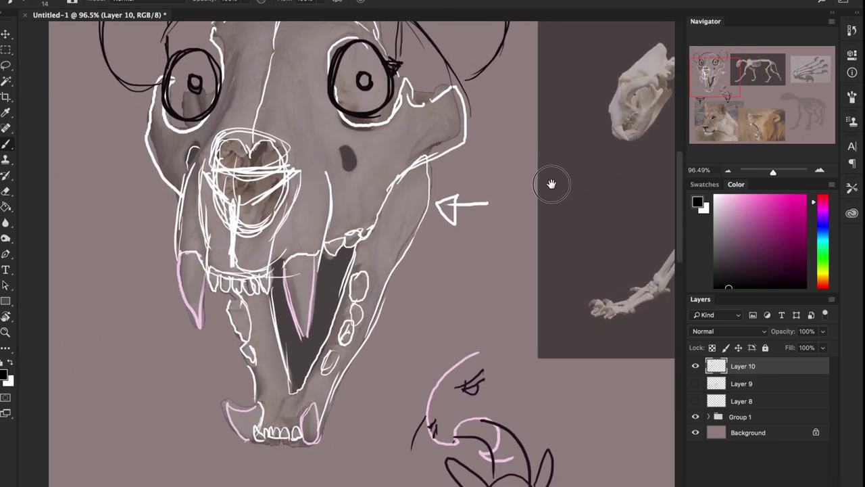
{"action": "scroll", "coordinate": [551, 183], "scroll_direction": "right", "scroll_amount": 10}
{"action": "scroll", "coordinate": [551, 183], "scroll_direction": "up", "scroll_amount": 5}
{"action": "scroll", "coordinate": [354, 280], "scroll_direction": "down", "scroll_amount": 2}
{"action": "left_click_drag", "start_coordinate": [378, 240], "coordinate": [381, 243]}
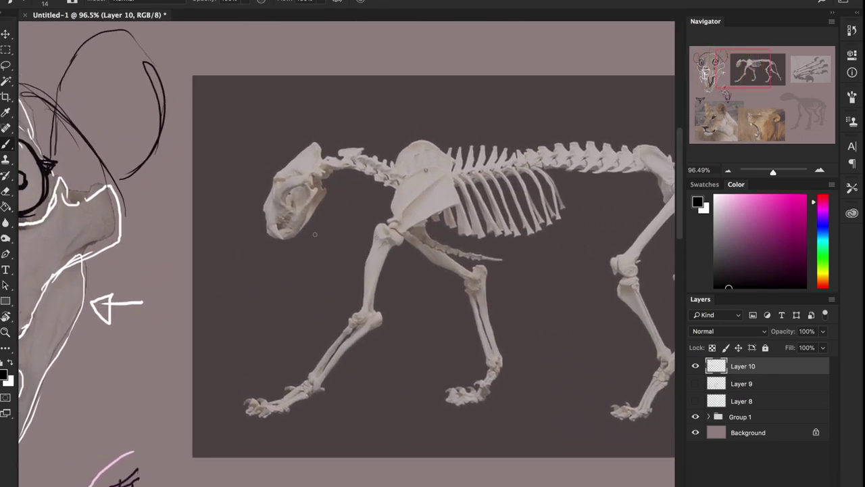
{"action": "key", "text": "z"}
{"action": "left_click_drag", "start_coordinate": [313, 237], "coordinate": [354, 232]}
{"action": "left_click_drag", "start_coordinate": [396, 183], "coordinate": [356, 236]}
{"action": "left_click_drag", "start_coordinate": [387, 209], "coordinate": [257, 197]}
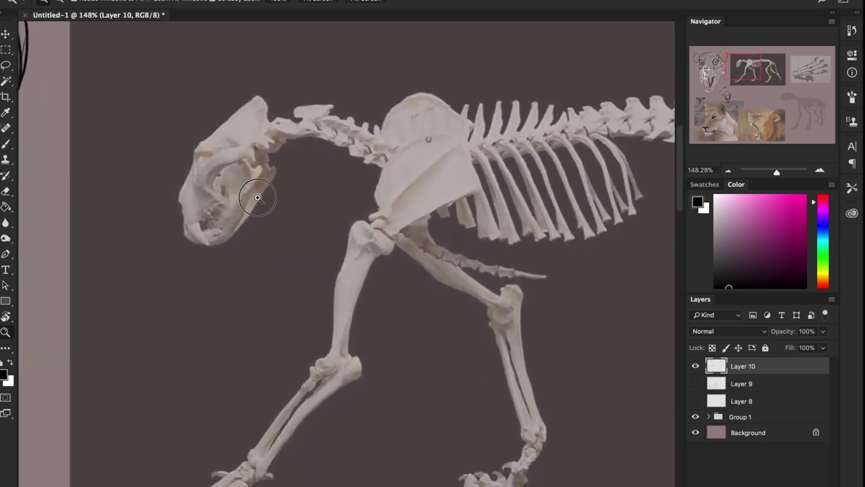
{"action": "left_click_drag", "start_coordinate": [487, 171], "coordinate": [299, 187]}
{"action": "scroll", "coordinate": [265, 191], "scroll_direction": "left", "scroll_amount": 15}
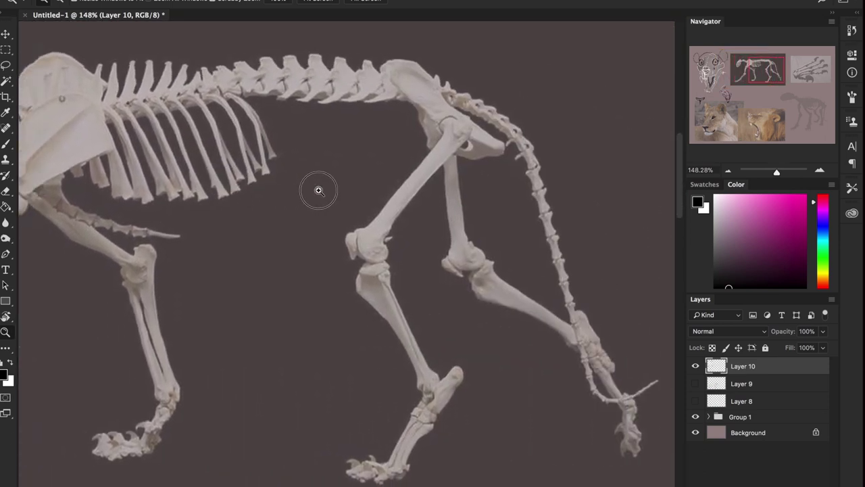
{"action": "scroll", "coordinate": [307, 225], "scroll_direction": "right", "scroll_amount": 5}
{"action": "scroll", "coordinate": [308, 224], "scroll_direction": "up", "scroll_amount": 2}
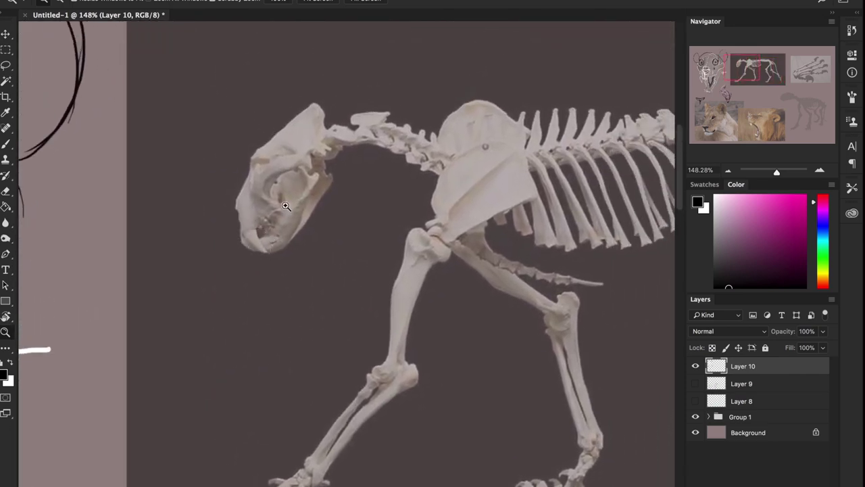
Mark the forehead slope and eye position on the walking skeleton's skull with a green brush
{"action": "key", "text": "b"}
{"action": "left_click_drag", "start_coordinate": [743, 274], "coordinate": [742, 286]}
{"action": "left_click", "coordinate": [820, 245]}
{"action": "left_click_drag", "start_coordinate": [791, 245], "coordinate": [799, 229]}
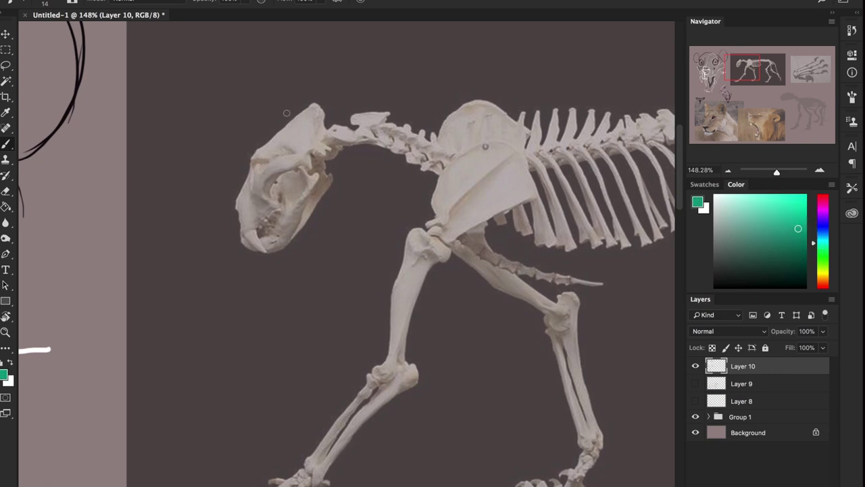
{"action": "mouse_move", "coordinate": [303, 99]}
{"action": "left_mouse_down"}
{"action": "mouse_move", "coordinate": [246, 163]}
{"action": "mouse_move", "coordinate": [296, 104]}
{"action": "mouse_move", "coordinate": [254, 144]}
{"action": "mouse_move", "coordinate": [283, 113]}
{"action": "mouse_move", "coordinate": [254, 178]}
{"action": "left_mouse_up"}
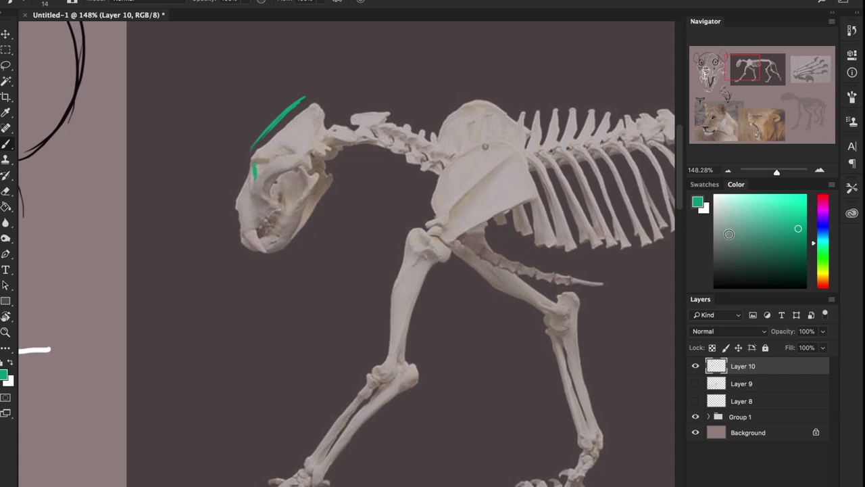
Draw the eye on the walking skeleton's skull in black and trace the forehead slope with a 12 px brush
{"action": "key", "text": "d"}
{"action": "key", "text": "e"}
{"action": "left_click_drag", "start_coordinate": [254, 166], "coordinate": [257, 173]}
{"action": "right_click", "coordinate": [300, 178]}
{"action": "left_click_drag", "start_coordinate": [370, 207], "coordinate": [363, 207]}
{"action": "left_click", "coordinate": [254, 169]}
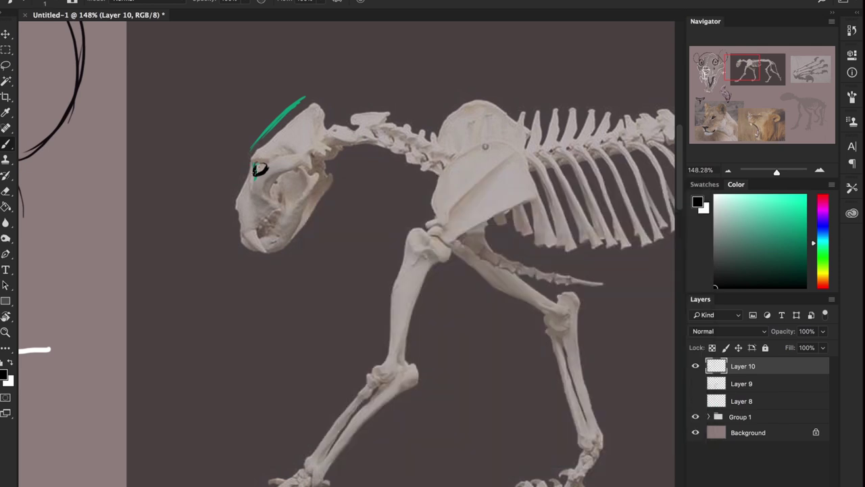
{"action": "right_click", "coordinate": [275, 171]}
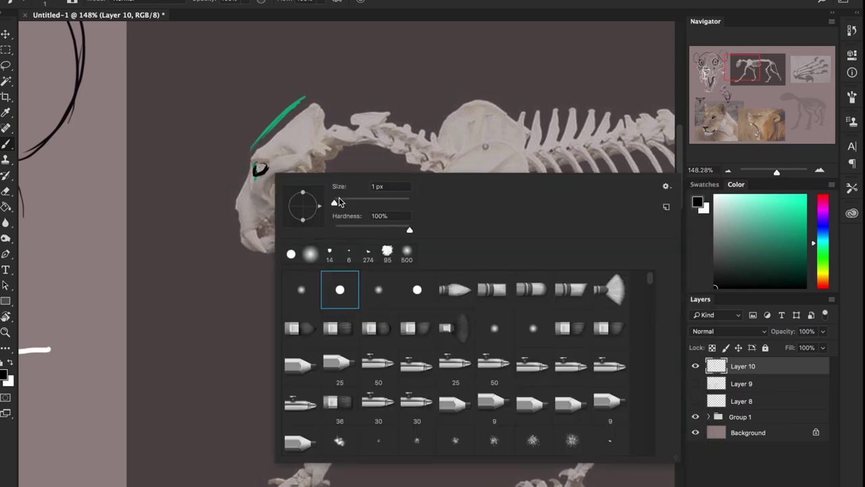
{"action": "left_click", "coordinate": [261, 169]}
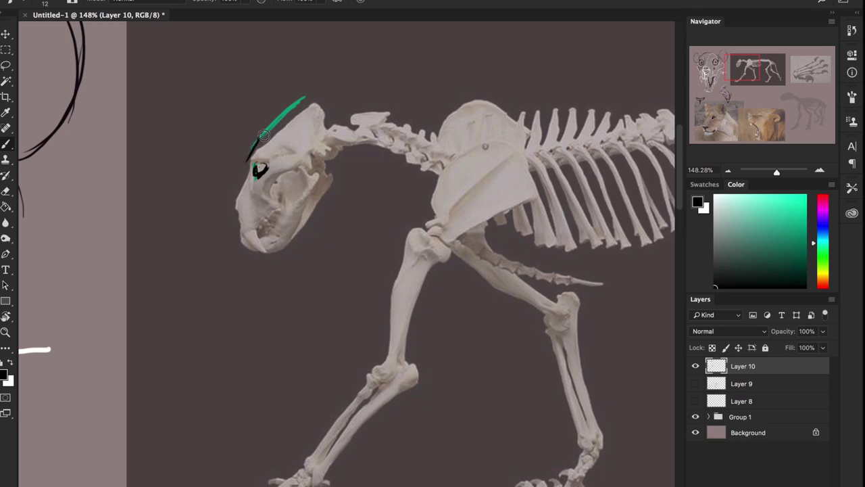
{"action": "left_click_drag", "start_coordinate": [241, 167], "coordinate": [302, 99]}
Outline the roaring lion's closed eye and trace its brow and forehead contour in black
{"action": "left_click_drag", "start_coordinate": [259, 342], "coordinate": [408, 137]}
{"action": "left_click_drag", "start_coordinate": [284, 378], "coordinate": [419, 122]}
{"action": "mouse_move", "coordinate": [267, 460]}
{"action": "left_mouse_down"}
{"action": "mouse_move", "coordinate": [336, 291]}
{"action": "mouse_move", "coordinate": [405, 73]}
{"action": "left_mouse_up"}
{"action": "left_click_drag", "start_coordinate": [776, 172], "coordinate": [772, 173]}
{"action": "left_click_drag", "start_coordinate": [367, 242], "coordinate": [193, 208]}
{"action": "left_click_drag", "start_coordinate": [485, 213], "coordinate": [464, 216]}
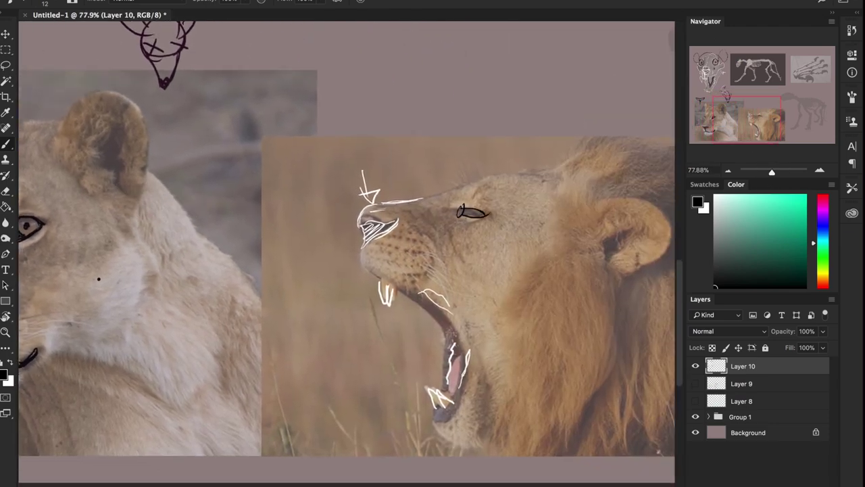
{"action": "left_click_drag", "start_coordinate": [518, 179], "coordinate": [422, 196]}
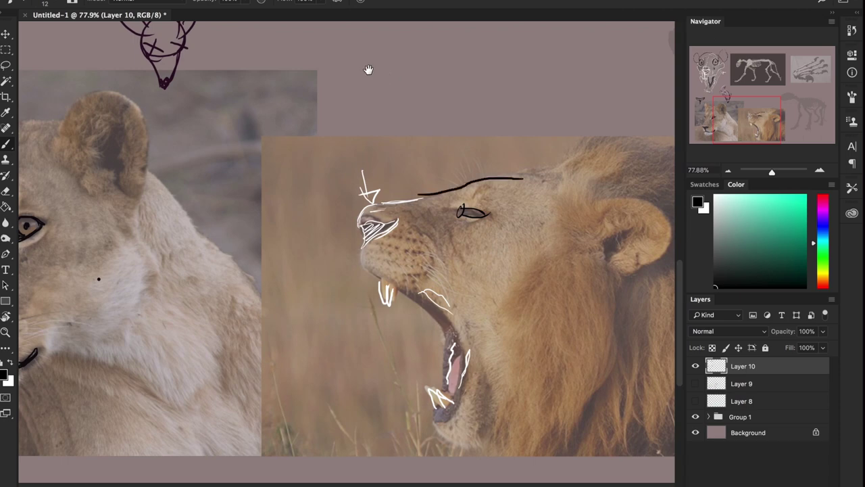
Sketch a head circle, muzzle and jaw in black around the walking skeleton's skull
{"action": "left_click_drag", "start_coordinate": [369, 72], "coordinate": [393, 282]}
{"action": "left_click_drag", "start_coordinate": [358, 41], "coordinate": [371, 175]}
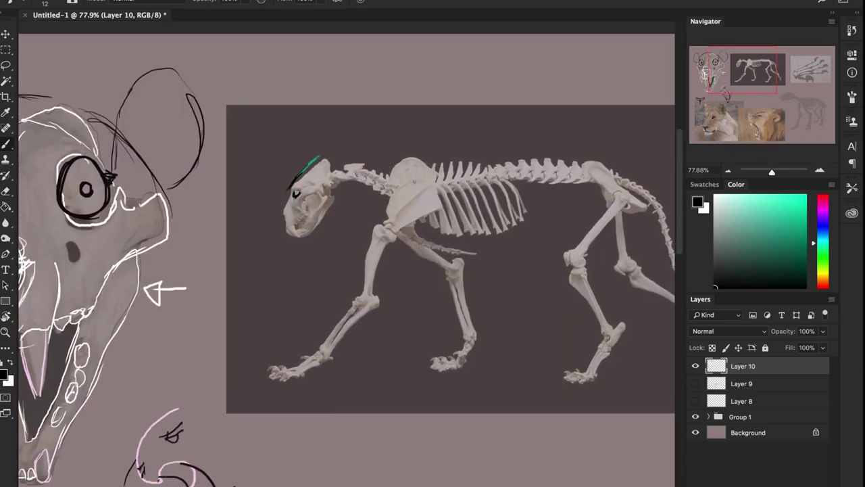
{"action": "mouse_move", "coordinate": [323, 218]}
{"action": "left_mouse_down"}
{"action": "mouse_move", "coordinate": [318, 164]}
{"action": "mouse_move", "coordinate": [294, 178]}
{"action": "left_mouse_up"}
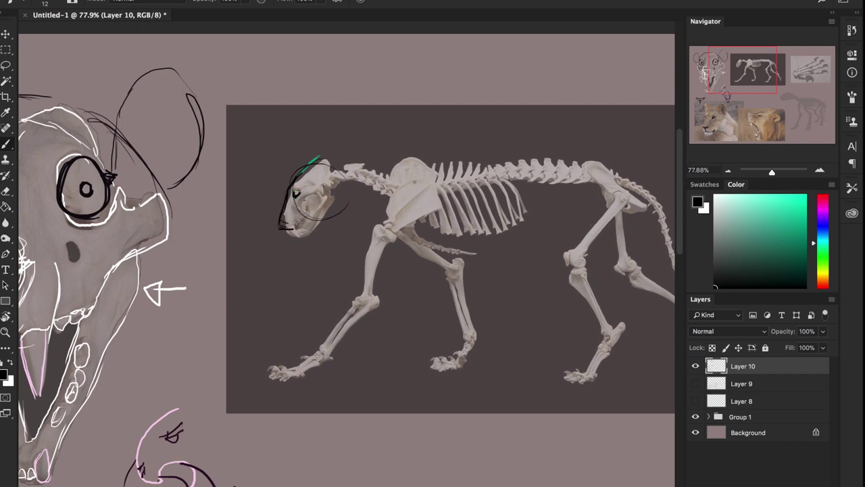
{"action": "left_click_drag", "start_coordinate": [317, 187], "coordinate": [367, 162]}
Cancel the free transform, erase the head sketch from the walking skeleton's skull, and return to the brush
{"action": "key", "text": "super+t"}
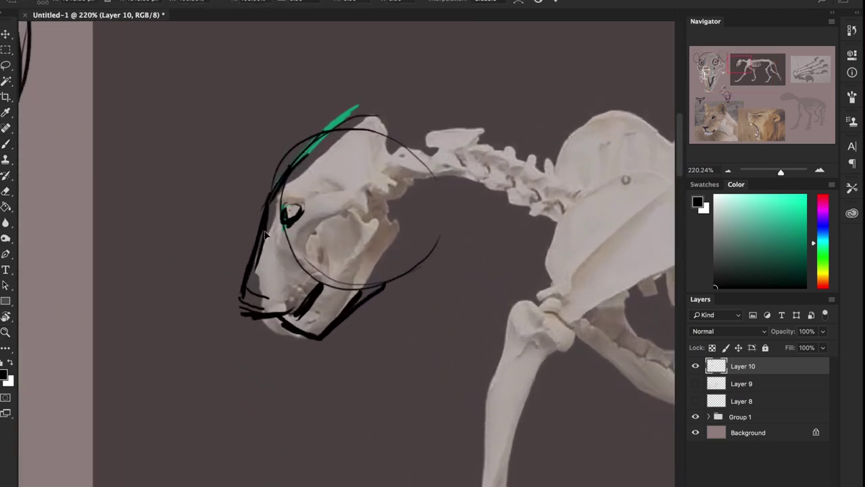
{"action": "left_click", "coordinate": [538, 2]}
{"action": "key", "text": "e"}
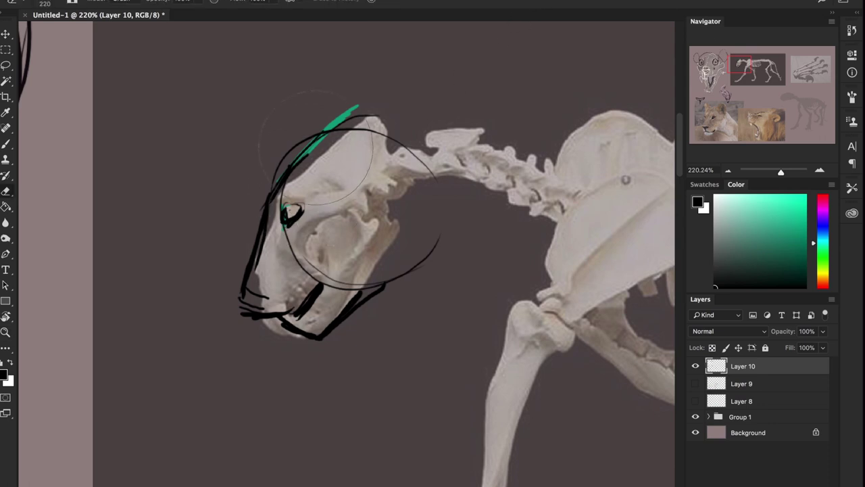
{"action": "mouse_move", "coordinate": [317, 148]}
{"action": "left_mouse_down"}
{"action": "mouse_move", "coordinate": [301, 145]}
{"action": "mouse_move", "coordinate": [439, 193]}
{"action": "mouse_move", "coordinate": [471, 175]}
{"action": "left_mouse_up"}
{"action": "key", "text": "b"}
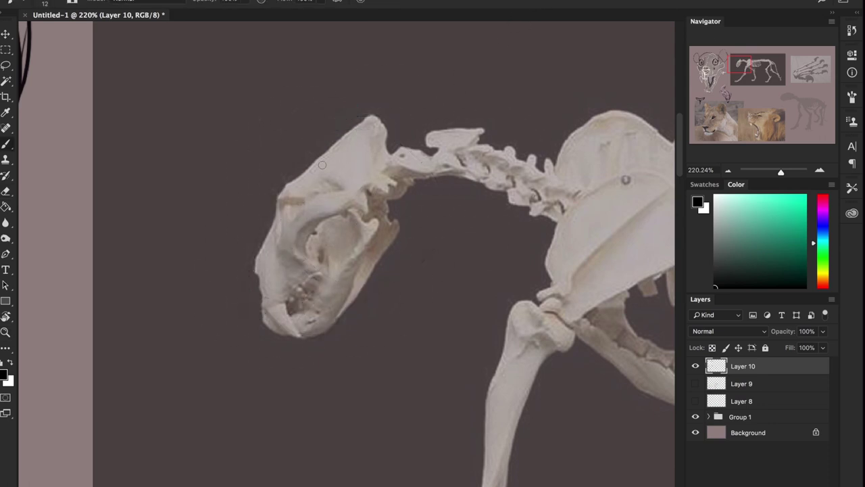
Draw the lion's profile, eye, nose, fang, mouth and jaw in black over the walking skeleton's skull, and erase the sketch
{"action": "mouse_move", "coordinate": [342, 112]}
{"action": "left_mouse_down"}
{"action": "mouse_move", "coordinate": [264, 216]}
{"action": "mouse_move", "coordinate": [290, 217]}
{"action": "mouse_move", "coordinate": [284, 205]}
{"action": "mouse_move", "coordinate": [300, 201]}
{"action": "mouse_move", "coordinate": [289, 216]}
{"action": "mouse_move", "coordinate": [286, 209]}
{"action": "left_mouse_up"}
{"action": "mouse_move", "coordinate": [303, 157]}
{"action": "left_mouse_down"}
{"action": "mouse_move", "coordinate": [270, 198]}
{"action": "mouse_move", "coordinate": [245, 273]}
{"action": "mouse_move", "coordinate": [244, 286]}
{"action": "mouse_move", "coordinate": [259, 272]}
{"action": "mouse_move", "coordinate": [247, 296]}
{"action": "mouse_move", "coordinate": [255, 315]}
{"action": "mouse_move", "coordinate": [283, 312]}
{"action": "mouse_move", "coordinate": [300, 293]}
{"action": "mouse_move", "coordinate": [299, 336]}
{"action": "left_mouse_up"}
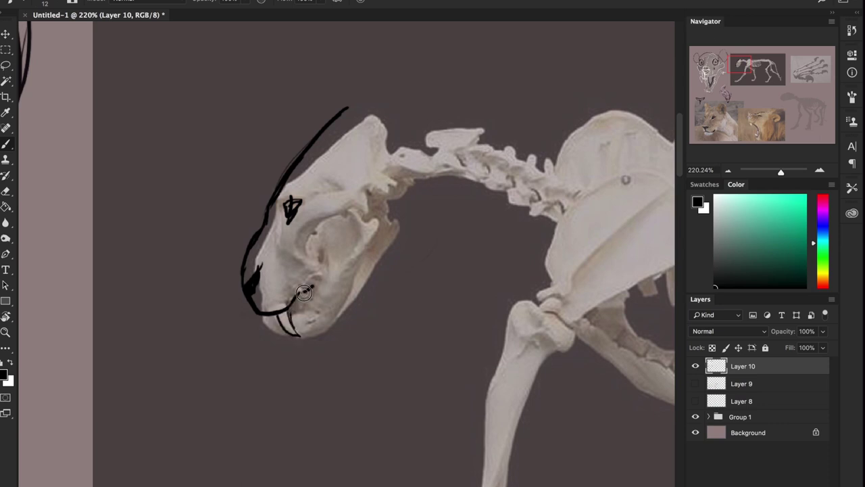
{"action": "left_click_drag", "start_coordinate": [298, 299], "coordinate": [325, 270]}
{"action": "mouse_move", "coordinate": [270, 317]}
{"action": "left_mouse_down"}
{"action": "mouse_move", "coordinate": [301, 337]}
{"action": "mouse_move", "coordinate": [408, 239]}
{"action": "left_mouse_up"}
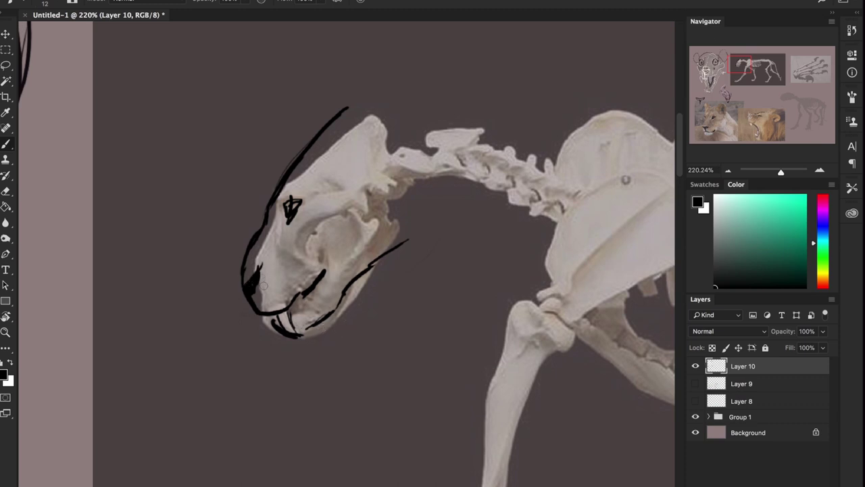
{"action": "key", "text": "e"}
{"action": "mouse_move", "coordinate": [325, 156]}
{"action": "left_mouse_down"}
{"action": "mouse_move", "coordinate": [284, 291]}
{"action": "mouse_move", "coordinate": [331, 257]}
{"action": "left_mouse_up"}
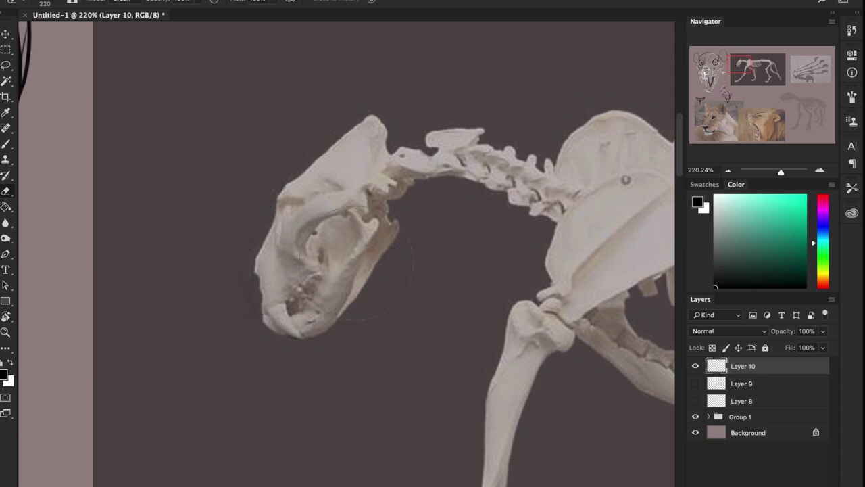
Draw large overlapping construction ellipses in black over the roaring lion's cheek and the back of its head
{"action": "key", "text": "z"}
{"action": "left_click_drag", "start_coordinate": [454, 176], "coordinate": [380, 186]}
{"action": "left_click_drag", "start_coordinate": [382, 306], "coordinate": [334, 232]}
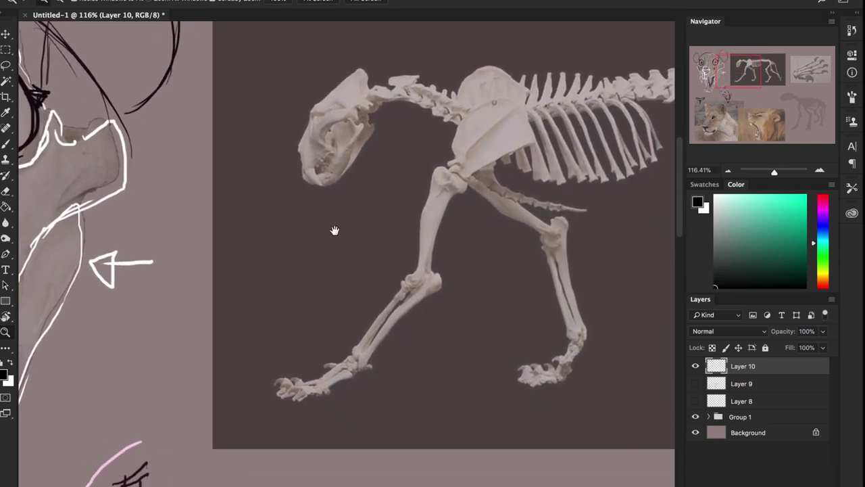
{"action": "left_click_drag", "start_coordinate": [389, 331], "coordinate": [381, 271]}
{"action": "scroll", "coordinate": [382, 271], "scroll_direction": "down", "scroll_amount": 10}
{"action": "scroll", "coordinate": [382, 270], "scroll_direction": "left", "scroll_amount": 5}
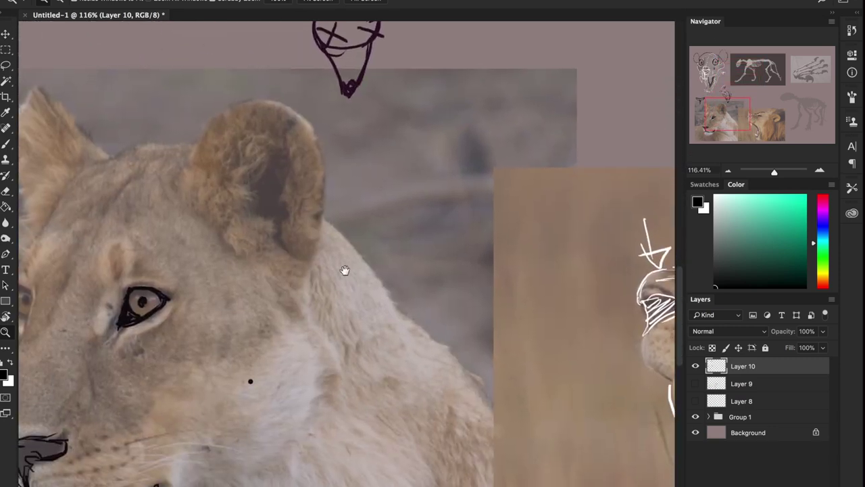
{"action": "scroll", "coordinate": [495, 191], "scroll_direction": "down", "scroll_amount": 1}
{"action": "scroll", "coordinate": [495, 191], "scroll_direction": "right", "scroll_amount": 2}
{"action": "key", "text": "b"}
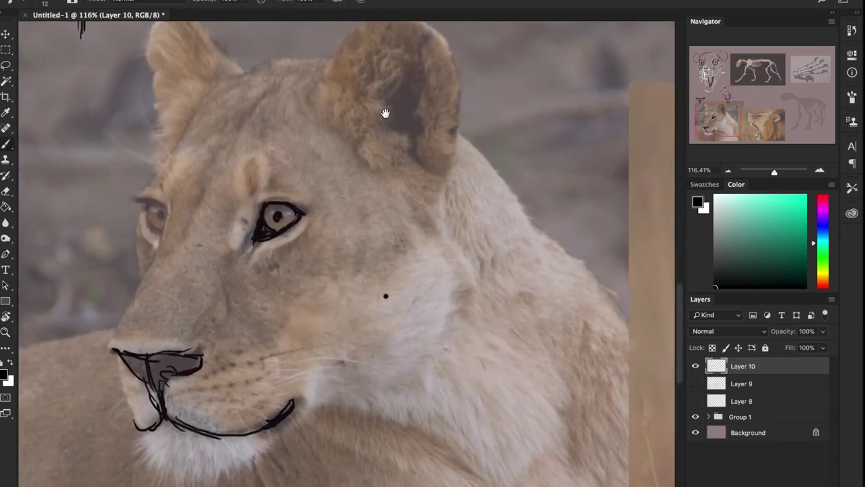
{"action": "left_click_drag", "start_coordinate": [423, 229], "coordinate": [53, 186]}
{"action": "left_click_drag", "start_coordinate": [568, 269], "coordinate": [612, 218]}
{"action": "mouse_move", "coordinate": [525, 217]}
{"action": "left_mouse_down"}
{"action": "mouse_move", "coordinate": [622, 257]}
{"action": "mouse_move", "coordinate": [613, 261]}
{"action": "left_mouse_up"}
{"action": "mouse_move", "coordinate": [495, 83]}
{"action": "left_mouse_down"}
{"action": "mouse_move", "coordinate": [391, 91]}
{"action": "mouse_move", "coordinate": [560, 250]}
{"action": "mouse_move", "coordinate": [557, 367]}
{"action": "left_mouse_up"}
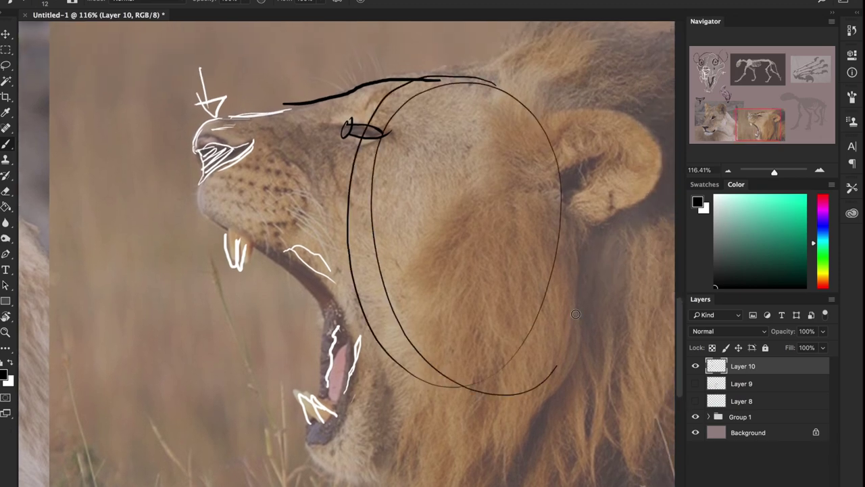
Extend the roaring lion's head ellipse toward the ear and outline its boxy muzzle, upper lip and open mouth in black
{"action": "left_click_drag", "start_coordinate": [575, 313], "coordinate": [376, 316]}
{"action": "mouse_move", "coordinate": [446, 87]}
{"action": "left_mouse_down"}
{"action": "mouse_move", "coordinate": [317, 113]}
{"action": "mouse_move", "coordinate": [275, 107]}
{"action": "mouse_move", "coordinate": [208, 122]}
{"action": "mouse_move", "coordinate": [197, 146]}
{"action": "mouse_move", "coordinate": [205, 222]}
{"action": "mouse_move", "coordinate": [294, 270]}
{"action": "mouse_move", "coordinate": [316, 296]}
{"action": "left_mouse_up"}
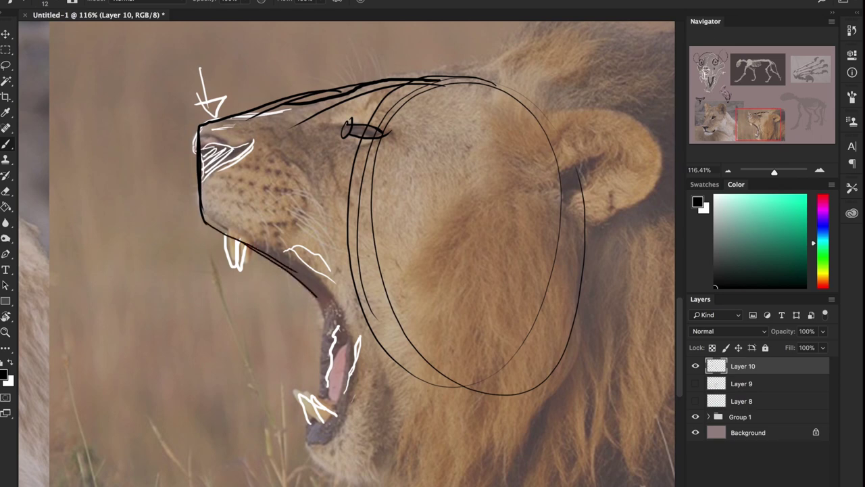
{"action": "mouse_move", "coordinate": [203, 208]}
{"action": "left_mouse_down"}
{"action": "mouse_move", "coordinate": [253, 235]}
{"action": "mouse_move", "coordinate": [197, 205]}
{"action": "mouse_move", "coordinate": [281, 245]}
{"action": "left_mouse_up"}
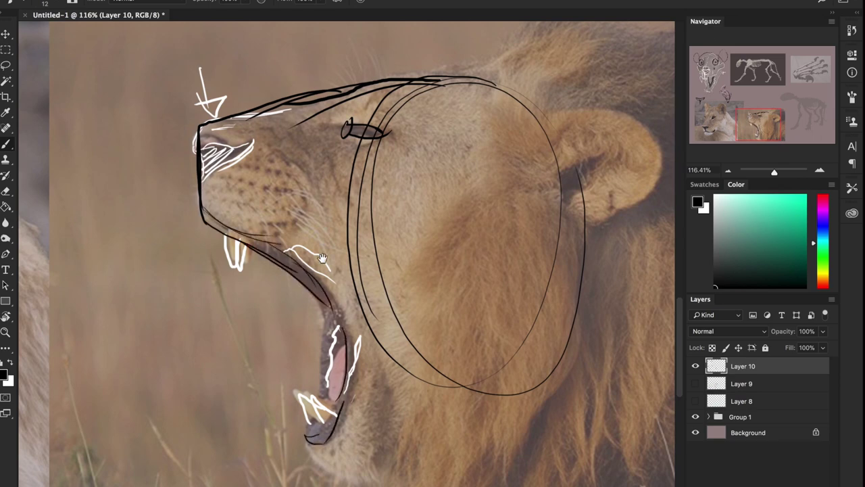
Draw a large construction circle over the walking skeleton's skull, with a boxy muzzle, mouth line and jaw in black
{"action": "left_click_drag", "start_coordinate": [296, 223], "coordinate": [342, 440]}
{"action": "left_click_drag", "start_coordinate": [266, 201], "coordinate": [306, 366]}
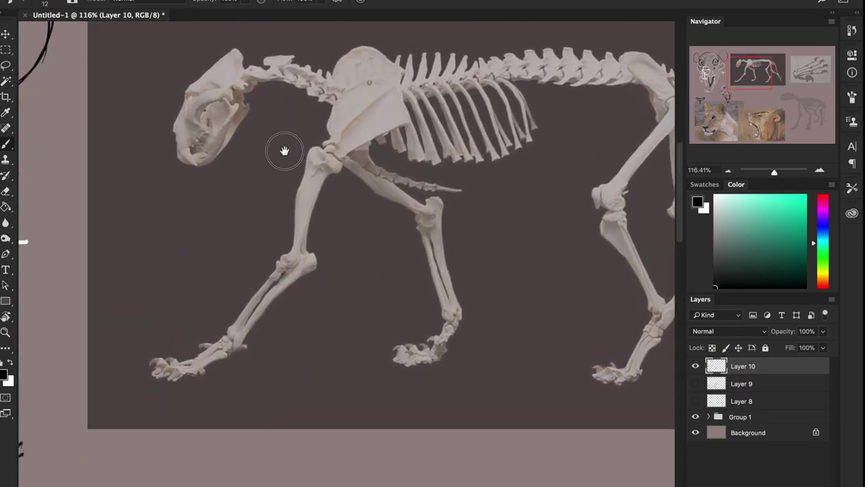
{"action": "key", "text": "z"}
{"action": "left_click_drag", "start_coordinate": [189, 109], "coordinate": [247, 108]}
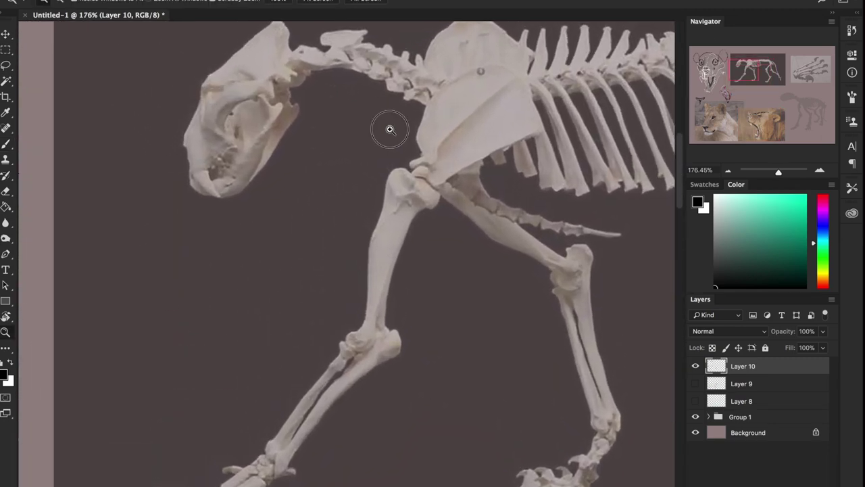
{"action": "left_click_drag", "start_coordinate": [391, 129], "coordinate": [406, 221]}
{"action": "key", "text": "b"}
{"action": "mouse_move", "coordinate": [223, 202]}
{"action": "left_mouse_down"}
{"action": "mouse_move", "coordinate": [315, 251]}
{"action": "mouse_move", "coordinate": [240, 241]}
{"action": "mouse_move", "coordinate": [354, 171]}
{"action": "mouse_move", "coordinate": [236, 233]}
{"action": "mouse_move", "coordinate": [346, 140]}
{"action": "mouse_move", "coordinate": [284, 267]}
{"action": "left_mouse_up"}
{"action": "mouse_move", "coordinate": [300, 117]}
{"action": "left_mouse_down"}
{"action": "mouse_move", "coordinate": [230, 196]}
{"action": "mouse_move", "coordinate": [223, 218]}
{"action": "mouse_move", "coordinate": [236, 166]}
{"action": "mouse_move", "coordinate": [194, 257]}
{"action": "left_mouse_up"}
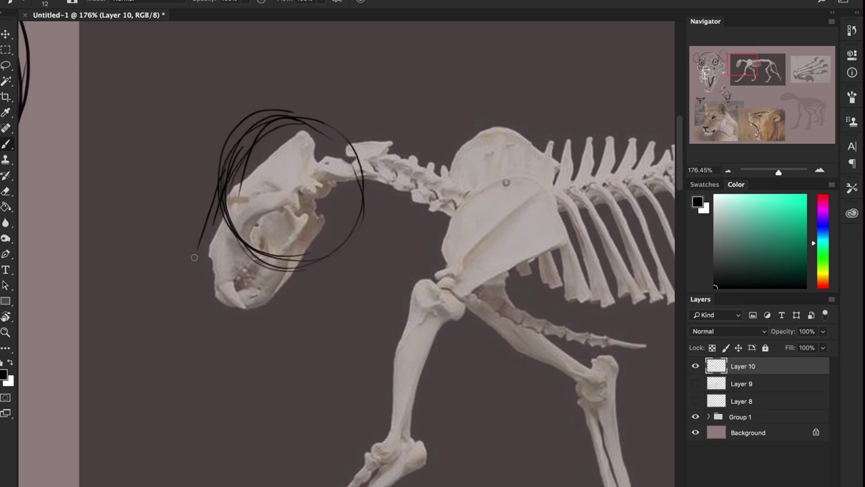
{"action": "left_click_drag", "start_coordinate": [225, 177], "coordinate": [191, 273]}
{"action": "mouse_move", "coordinate": [207, 220]}
{"action": "left_mouse_down"}
{"action": "mouse_move", "coordinate": [194, 278]}
{"action": "mouse_move", "coordinate": [209, 304]}
{"action": "mouse_move", "coordinate": [185, 286]}
{"action": "mouse_move", "coordinate": [189, 300]}
{"action": "mouse_move", "coordinate": [233, 310]}
{"action": "left_mouse_up"}
{"action": "mouse_move", "coordinate": [265, 246]}
{"action": "left_mouse_down"}
{"action": "mouse_move", "coordinate": [239, 307]}
{"action": "mouse_move", "coordinate": [259, 307]}
{"action": "mouse_move", "coordinate": [288, 277]}
{"action": "left_mouse_up"}
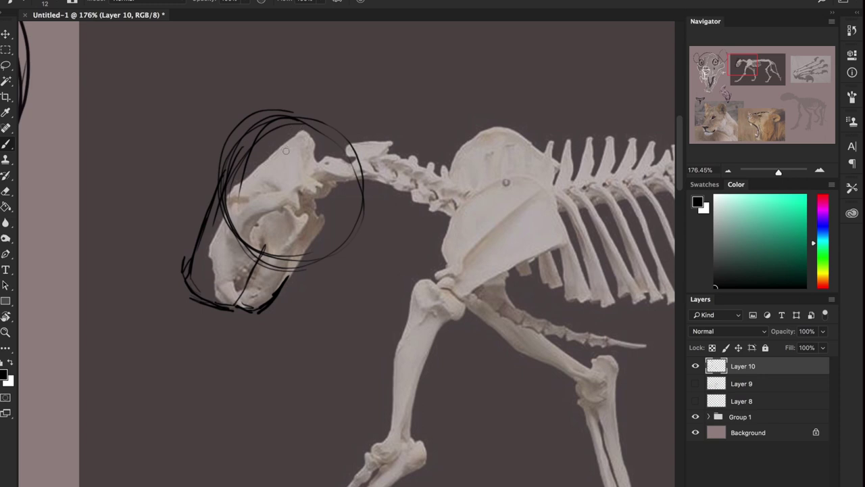
Erase the circle-and-muzzle sketch from the walking skeleton's skull and return to the brush
{"action": "key", "text": "e"}
{"action": "mouse_move", "coordinate": [290, 156]}
{"action": "left_mouse_down"}
{"action": "mouse_move", "coordinate": [196, 249]}
{"action": "mouse_move", "coordinate": [388, 118]}
{"action": "left_mouse_up"}
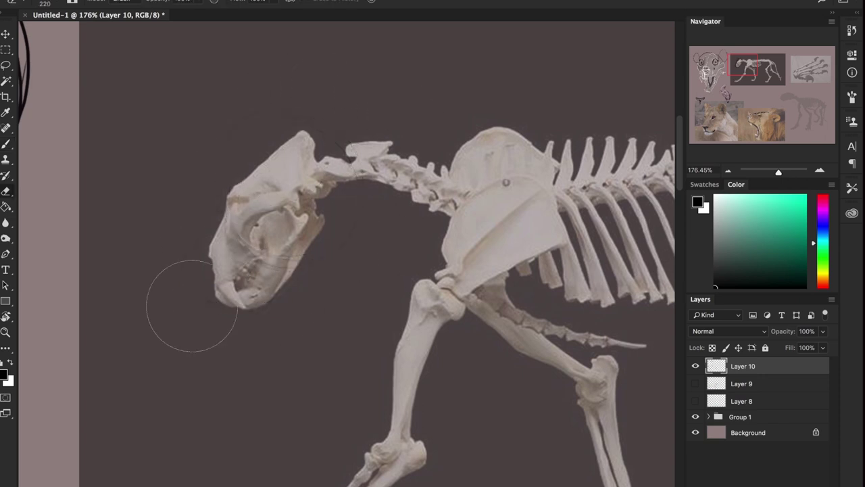
{"action": "key", "text": "b"}
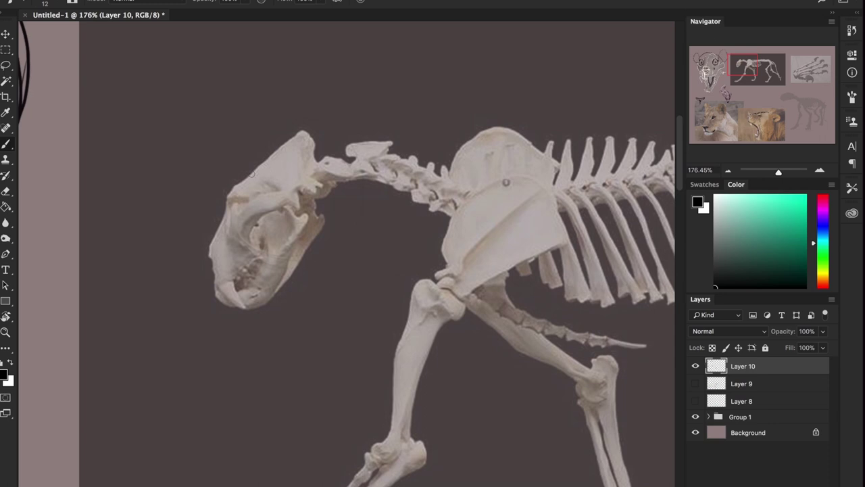
Draw the lion's head in black over the walking skeleton's skull, with forehead, nose, mouth, jaw, eye and both ears
{"action": "mouse_move", "coordinate": [296, 130]}
{"action": "left_mouse_down"}
{"action": "mouse_move", "coordinate": [230, 193]}
{"action": "mouse_move", "coordinate": [233, 180]}
{"action": "left_mouse_up"}
{"action": "mouse_move", "coordinate": [259, 149]}
{"action": "left_mouse_down"}
{"action": "mouse_move", "coordinate": [215, 220]}
{"action": "mouse_move", "coordinate": [224, 236]}
{"action": "left_mouse_up"}
{"action": "mouse_move", "coordinate": [233, 202]}
{"action": "left_mouse_down"}
{"action": "mouse_move", "coordinate": [249, 203]}
{"action": "mouse_move", "coordinate": [233, 221]}
{"action": "left_mouse_up"}
{"action": "mouse_move", "coordinate": [325, 190]}
{"action": "left_mouse_down"}
{"action": "mouse_move", "coordinate": [329, 224]}
{"action": "mouse_move", "coordinate": [320, 223]}
{"action": "mouse_move", "coordinate": [331, 225]}
{"action": "mouse_move", "coordinate": [271, 292]}
{"action": "left_mouse_up"}
{"action": "mouse_move", "coordinate": [217, 211]}
{"action": "left_mouse_down"}
{"action": "mouse_move", "coordinate": [197, 273]}
{"action": "mouse_move", "coordinate": [233, 298]}
{"action": "mouse_move", "coordinate": [223, 294]}
{"action": "mouse_move", "coordinate": [247, 281]}
{"action": "mouse_move", "coordinate": [259, 257]}
{"action": "mouse_move", "coordinate": [257, 265]}
{"action": "left_mouse_up"}
{"action": "left_click_drag", "start_coordinate": [229, 298], "coordinate": [265, 301]}
{"action": "mouse_move", "coordinate": [234, 209]}
{"action": "left_mouse_down"}
{"action": "mouse_move", "coordinate": [239, 180]}
{"action": "mouse_move", "coordinate": [231, 183]}
{"action": "mouse_move", "coordinate": [227, 195]}
{"action": "mouse_move", "coordinate": [283, 133]}
{"action": "mouse_move", "coordinate": [307, 165]}
{"action": "mouse_move", "coordinate": [319, 193]}
{"action": "left_mouse_up"}
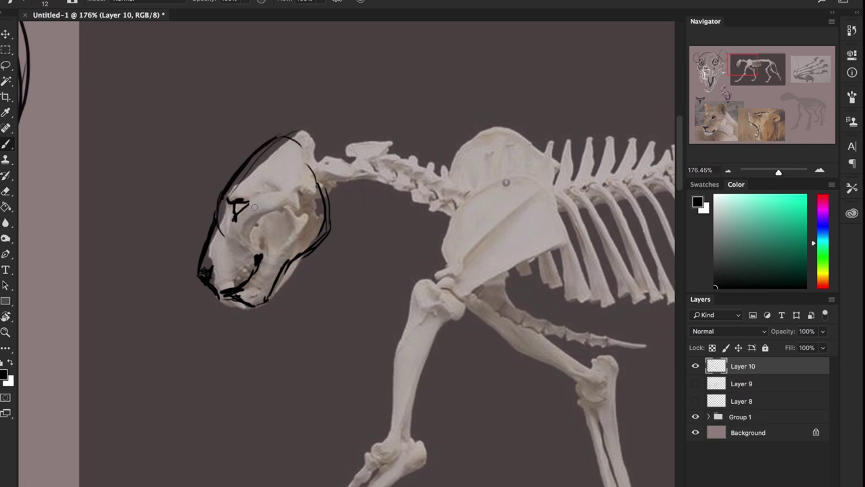
{"action": "mouse_move", "coordinate": [250, 200]}
{"action": "left_mouse_down"}
{"action": "mouse_move", "coordinate": [292, 115]}
{"action": "mouse_move", "coordinate": [309, 173]}
{"action": "left_mouse_up"}
{"action": "mouse_move", "coordinate": [241, 166]}
{"action": "left_mouse_down"}
{"action": "mouse_move", "coordinate": [251, 131]}
{"action": "mouse_move", "coordinate": [269, 143]}
{"action": "left_mouse_up"}
Lower the opacity of Group 1 to 29% and make Layer 10 the active layer again
{"action": "scroll", "coordinate": [429, 284], "scroll_direction": "down", "scroll_amount": 3}
{"action": "scroll", "coordinate": [428, 284], "scroll_direction": "right", "scroll_amount": 2}
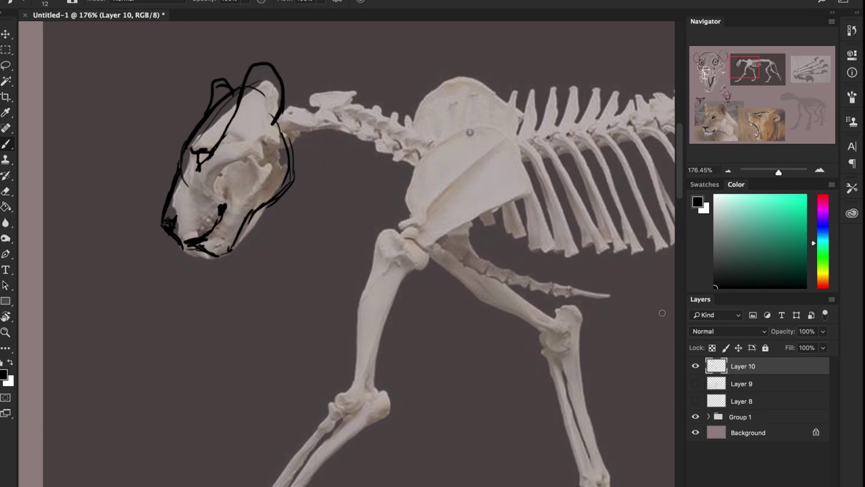
{"action": "left_click", "coordinate": [774, 418]}
{"action": "left_click_drag", "start_coordinate": [824, 333], "coordinate": [791, 347]}
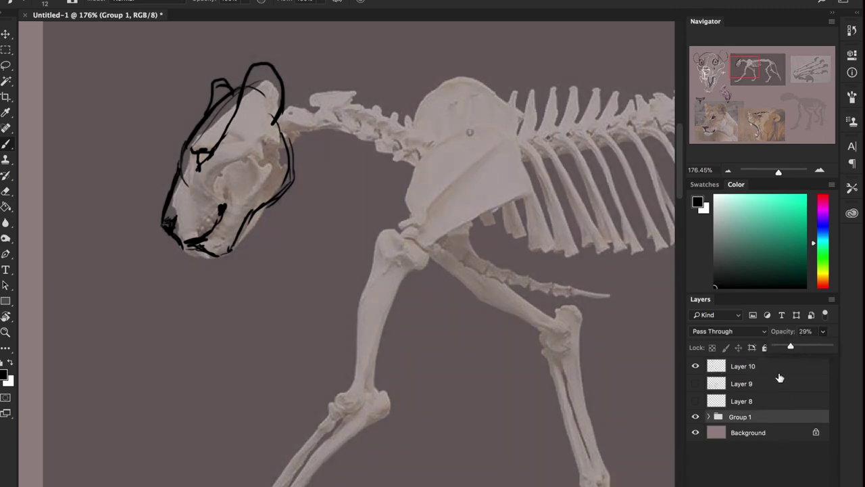
{"action": "left_click", "coordinate": [785, 370]}
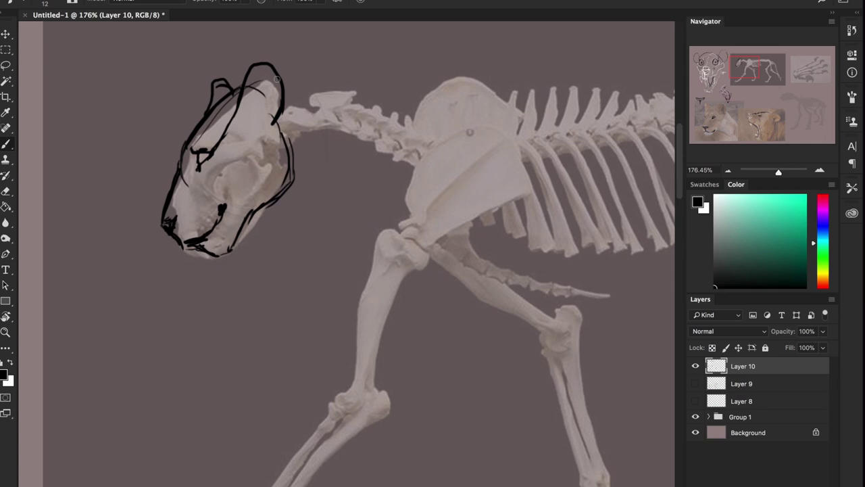
Sketch the neck's upper and lower contours in black from the head to the shoulder, and a curve over the shoulder blade
{"action": "left_click_drag", "start_coordinate": [277, 80], "coordinate": [316, 72]}
{"action": "mouse_move", "coordinate": [280, 72]}
{"action": "left_mouse_down"}
{"action": "mouse_move", "coordinate": [421, 86]}
{"action": "mouse_move", "coordinate": [291, 77]}
{"action": "mouse_move", "coordinate": [269, 86]}
{"action": "left_mouse_up"}
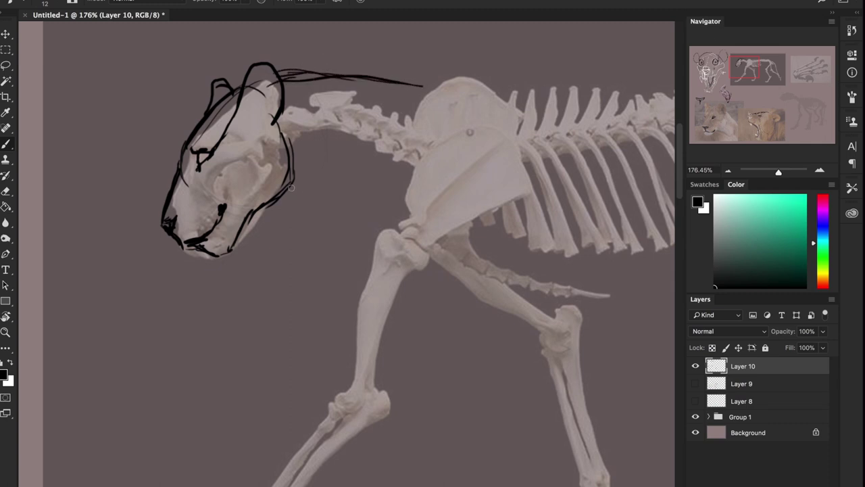
{"action": "mouse_move", "coordinate": [276, 192]}
{"action": "left_mouse_down"}
{"action": "mouse_move", "coordinate": [300, 196]}
{"action": "mouse_move", "coordinate": [364, 247]}
{"action": "mouse_move", "coordinate": [297, 187]}
{"action": "left_mouse_up"}
{"action": "left_click_drag", "start_coordinate": [363, 220], "coordinate": [312, 169]}
{"action": "mouse_move", "coordinate": [341, 145]}
{"action": "left_mouse_down"}
{"action": "mouse_move", "coordinate": [312, 130]}
{"action": "mouse_move", "coordinate": [382, 174]}
{"action": "left_mouse_up"}
{"action": "scroll", "coordinate": [489, 276], "scroll_direction": "right", "scroll_amount": 3}
{"action": "scroll", "coordinate": [488, 276], "scroll_direction": "down", "scroll_amount": 2}
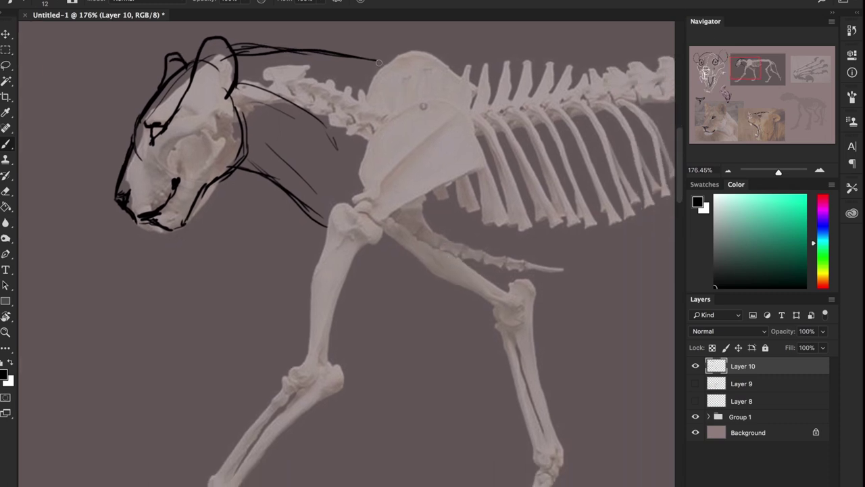
{"action": "left_click_drag", "start_coordinate": [370, 58], "coordinate": [391, 61]}
{"action": "mouse_move", "coordinate": [368, 95]}
{"action": "left_mouse_down"}
{"action": "mouse_move", "coordinate": [392, 86]}
{"action": "mouse_move", "coordinate": [467, 95]}
{"action": "mouse_move", "coordinate": [482, 113]}
{"action": "left_mouse_up"}
Draw the front and back contours of the near upper foreleg in black around the leg bone
{"action": "left_click_drag", "start_coordinate": [493, 268], "coordinate": [530, 208]}
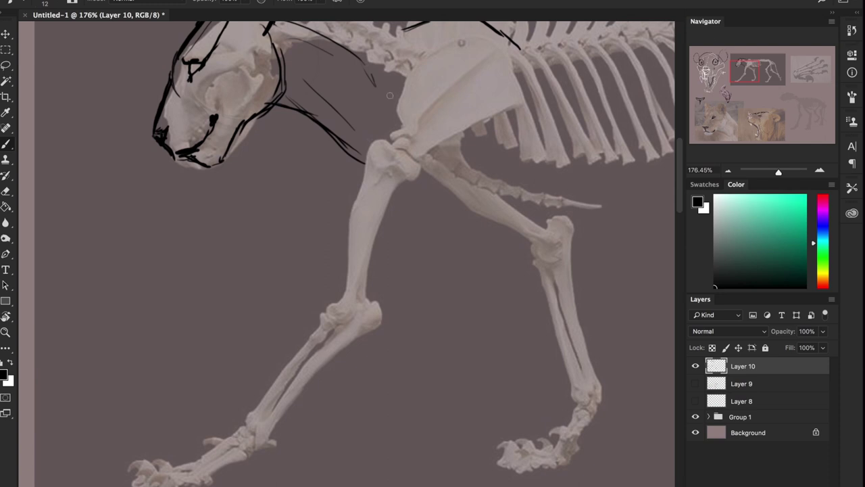
{"action": "mouse_move", "coordinate": [386, 53]}
{"action": "left_mouse_down"}
{"action": "mouse_move", "coordinate": [367, 135]}
{"action": "mouse_move", "coordinate": [352, 160]}
{"action": "left_mouse_up"}
{"action": "left_click_drag", "start_coordinate": [377, 80], "coordinate": [329, 241]}
{"action": "left_click_drag", "start_coordinate": [353, 157], "coordinate": [321, 298]}
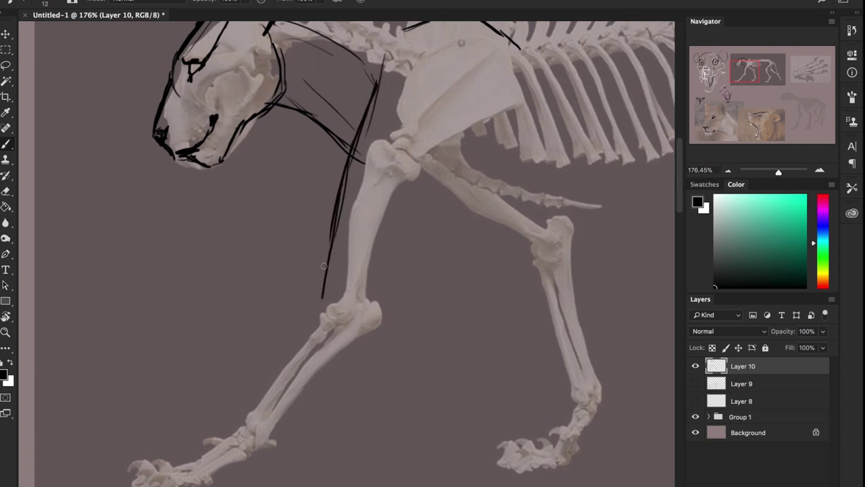
{"action": "left_click_drag", "start_coordinate": [503, 120], "coordinate": [405, 225]}
{"action": "left_click_drag", "start_coordinate": [437, 172], "coordinate": [391, 301]}
{"action": "mouse_move", "coordinate": [392, 265]}
{"action": "left_mouse_down"}
{"action": "mouse_move", "coordinate": [425, 184]}
{"action": "mouse_move", "coordinate": [492, 139]}
{"action": "left_mouse_up"}
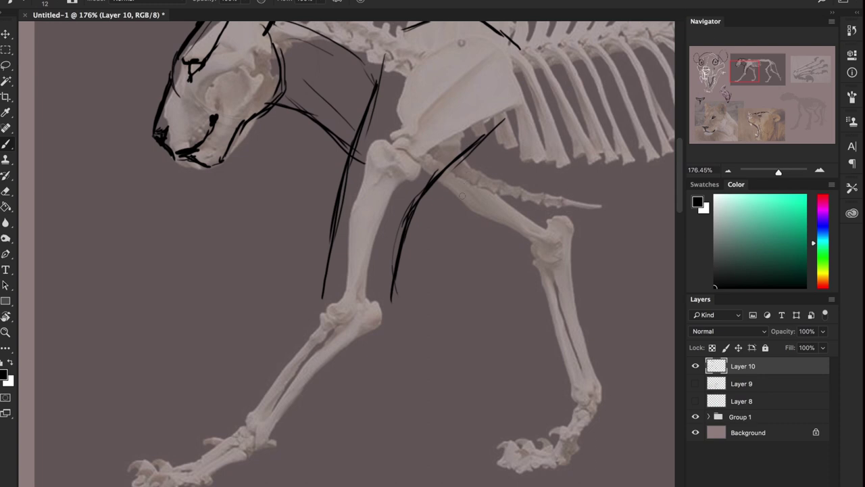
{"action": "mouse_move", "coordinate": [556, 198]}
{"action": "left_mouse_down"}
{"action": "mouse_move", "coordinate": [523, 298]}
{"action": "mouse_move", "coordinate": [541, 223]}
{"action": "left_mouse_up"}
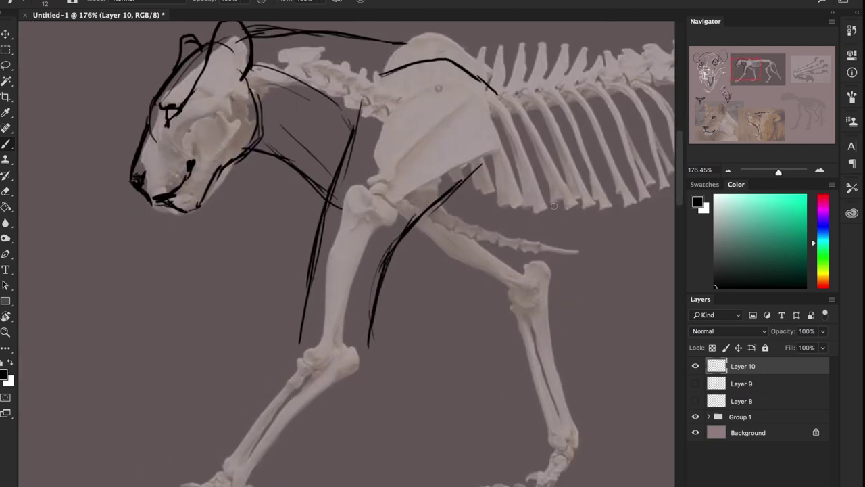
Erase the upper foreleg contour lines and return to the brush
{"action": "key", "text": "e"}
{"action": "mouse_move", "coordinate": [390, 158]}
{"action": "left_mouse_down"}
{"action": "mouse_move", "coordinate": [365, 125]}
{"action": "mouse_move", "coordinate": [336, 291]}
{"action": "mouse_move", "coordinate": [445, 154]}
{"action": "mouse_move", "coordinate": [369, 138]}
{"action": "left_mouse_up"}
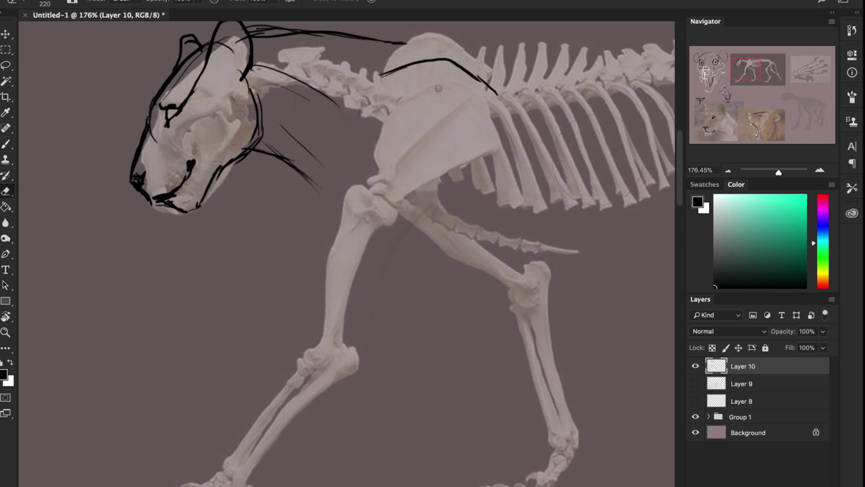
{"action": "key", "text": "b"}
Draw the belly curve under the rib cage up to the flank in black, and erase it
{"action": "key", "text": "space"}
{"action": "left_click_drag", "start_coordinate": [478, 244], "coordinate": [412, 193]}
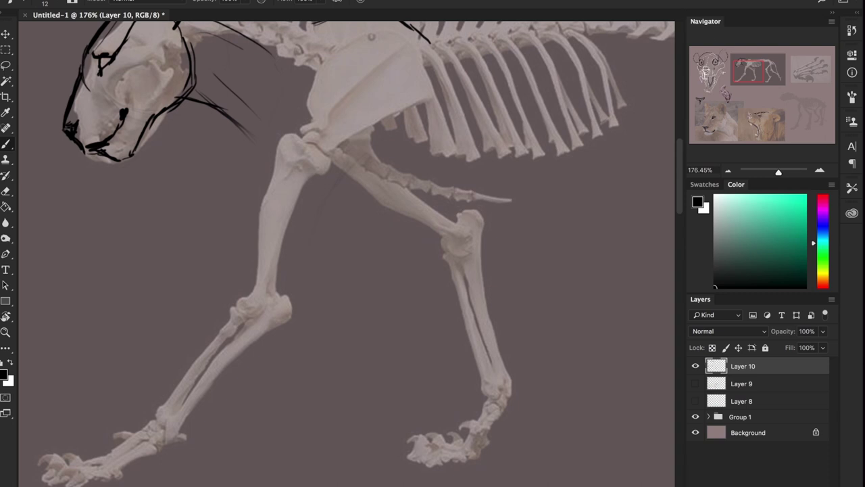
{"action": "key", "text": "space"}
{"action": "left_click_drag", "start_coordinate": [484, 160], "coordinate": [341, 278]}
{"action": "mouse_move", "coordinate": [246, 268]}
{"action": "left_mouse_down"}
{"action": "mouse_move", "coordinate": [374, 288]}
{"action": "mouse_move", "coordinate": [427, 273]}
{"action": "mouse_move", "coordinate": [493, 211]}
{"action": "mouse_move", "coordinate": [582, 206]}
{"action": "left_mouse_up"}
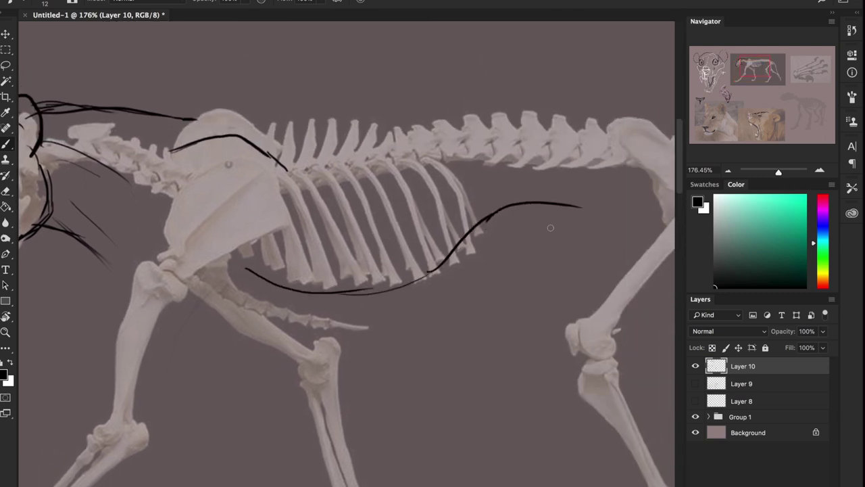
{"action": "key", "text": "e"}
{"action": "mouse_move", "coordinate": [253, 249]}
{"action": "left_mouse_down"}
{"action": "mouse_move", "coordinate": [425, 272]}
{"action": "mouse_move", "coordinate": [515, 189]}
{"action": "left_mouse_up"}
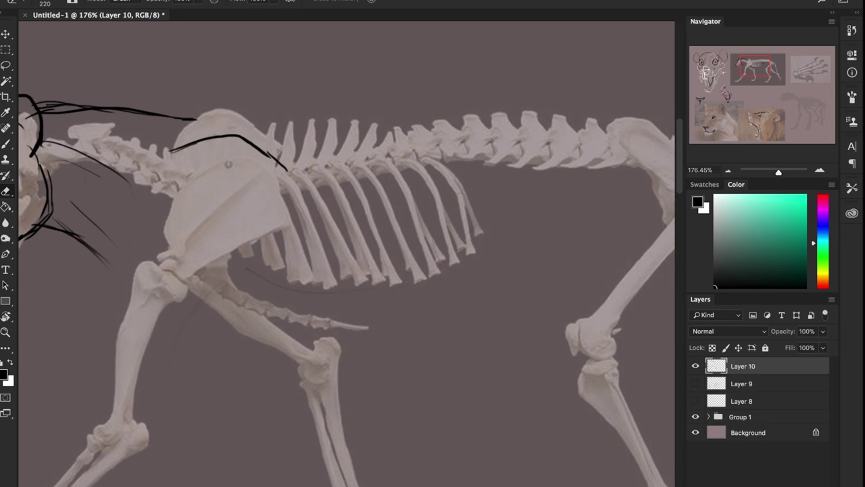
With the whole walking skeleton in view, draw the back contour in black from the shoulder along the spine to the pelvis
{"action": "left_click_drag", "start_coordinate": [325, 382], "coordinate": [487, 302]}
{"action": "key", "text": "z"}
{"action": "left_click_drag", "start_coordinate": [498, 253], "coordinate": [446, 254]}
{"action": "left_click_drag", "start_coordinate": [501, 276], "coordinate": [170, 142]}
{"action": "left_click_drag", "start_coordinate": [421, 183], "coordinate": [602, 29]}
{"action": "left_click_drag", "start_coordinate": [404, 151], "coordinate": [535, 457]}
{"action": "left_click_drag", "start_coordinate": [401, 208], "coordinate": [332, 116]}
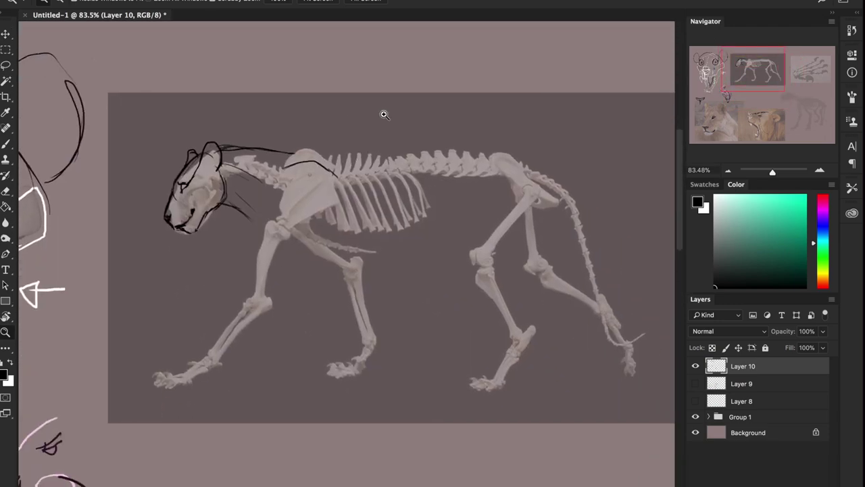
{"action": "key", "text": "b"}
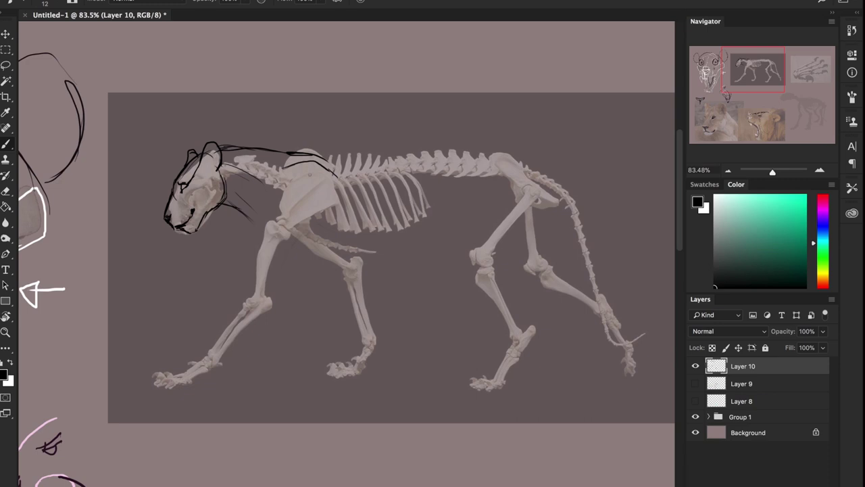
{"action": "left_click_drag", "start_coordinate": [332, 160], "coordinate": [425, 152]}
{"action": "left_click_drag", "start_coordinate": [351, 155], "coordinate": [476, 157]}
{"action": "left_click_drag", "start_coordinate": [353, 154], "coordinate": [513, 164]}
{"action": "left_click_drag", "start_coordinate": [356, 166], "coordinate": [514, 163]}
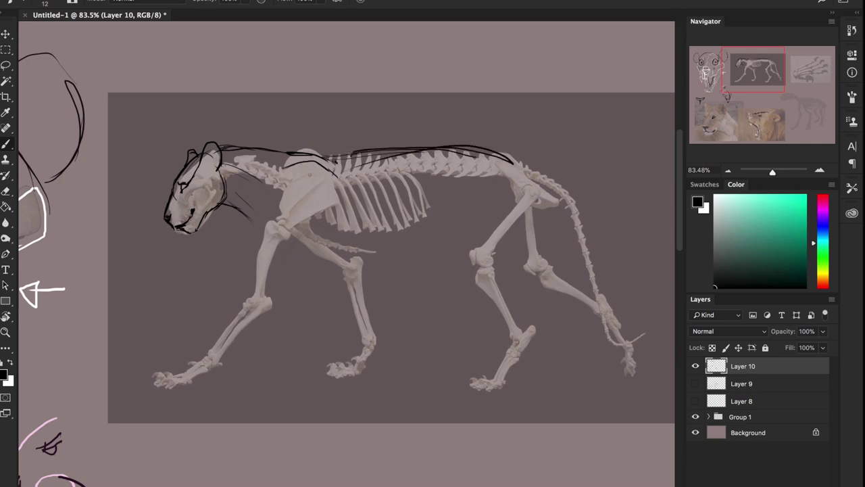
Outline both forelegs with their paws and the belly curve up to the flank in black over the walking skeleton
{"action": "left_click_drag", "start_coordinate": [250, 215], "coordinate": [244, 301]}
{"action": "mouse_move", "coordinate": [334, 204]}
{"action": "left_mouse_down"}
{"action": "mouse_move", "coordinate": [289, 272]}
{"action": "mouse_move", "coordinate": [281, 311]}
{"action": "left_mouse_up"}
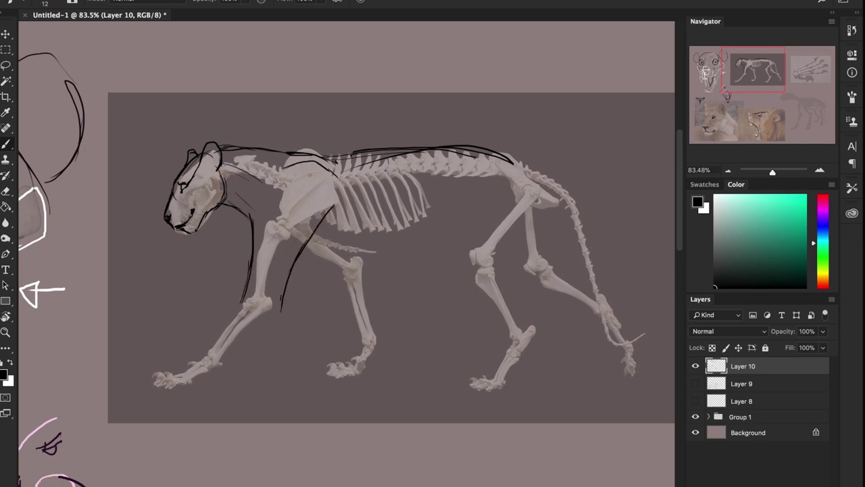
{"action": "left_click_drag", "start_coordinate": [253, 286], "coordinate": [179, 371]}
{"action": "left_click_drag", "start_coordinate": [282, 313], "coordinate": [224, 366]}
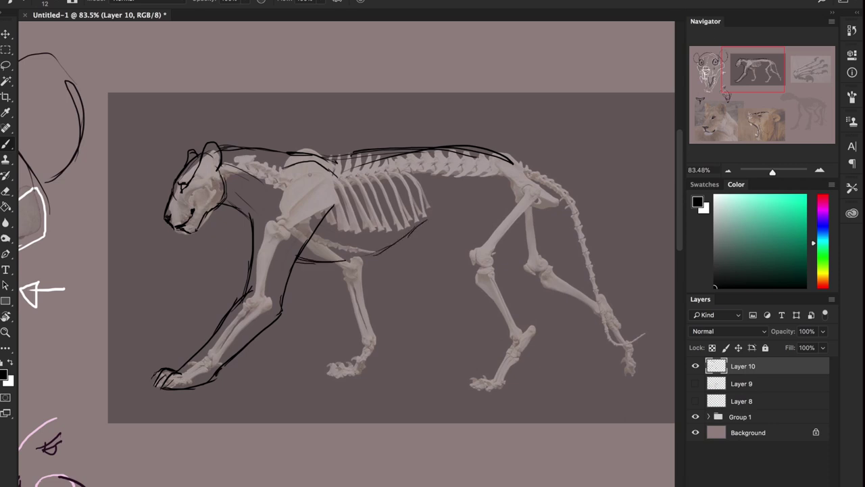
{"action": "mouse_move", "coordinate": [457, 226]}
{"action": "left_mouse_down"}
{"action": "mouse_move", "coordinate": [415, 224]}
{"action": "mouse_move", "coordinate": [337, 252]}
{"action": "mouse_move", "coordinate": [354, 345]}
{"action": "left_mouse_up"}
{"action": "left_click_drag", "start_coordinate": [364, 252], "coordinate": [377, 330]}
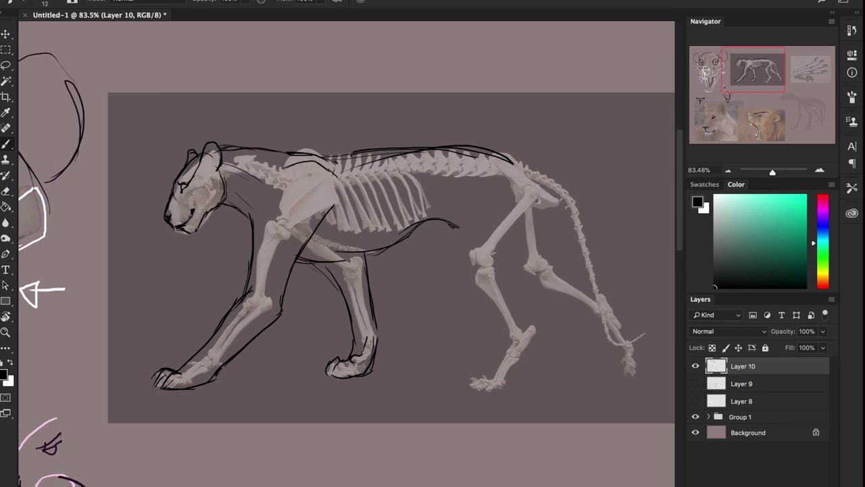
Outline the near hind leg with its thigh, knee, heel and paw in black, leaving no loop behind the paw
{"action": "left_click_drag", "start_coordinate": [499, 162], "coordinate": [521, 256]}
{"action": "left_click_drag", "start_coordinate": [546, 217], "coordinate": [513, 273]}
{"action": "mouse_move", "coordinate": [461, 195]}
{"action": "left_mouse_down"}
{"action": "mouse_move", "coordinate": [454, 266]}
{"action": "mouse_move", "coordinate": [501, 331]}
{"action": "left_mouse_up"}
{"action": "left_click_drag", "start_coordinate": [455, 279], "coordinate": [504, 334]}
{"action": "left_click_drag", "start_coordinate": [508, 266], "coordinate": [518, 322]}
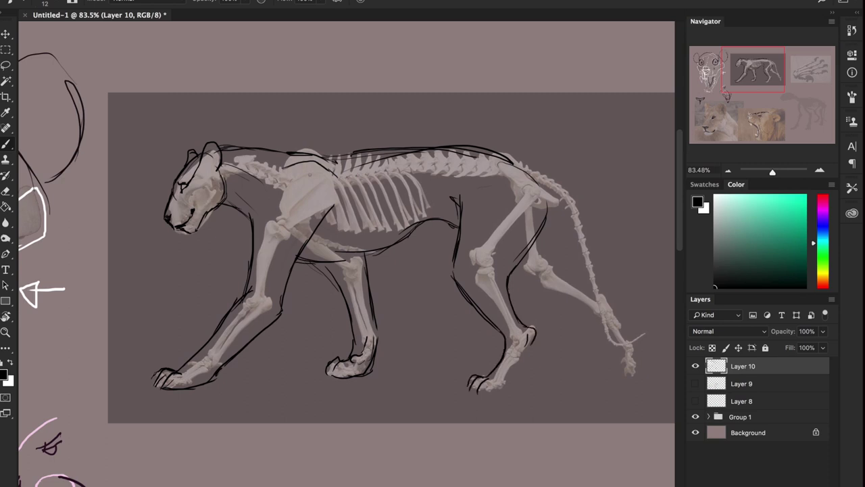
{"action": "mouse_move", "coordinate": [534, 344]}
{"action": "left_mouse_down"}
{"action": "mouse_move", "coordinate": [519, 369]}
{"action": "mouse_move", "coordinate": [546, 334]}
{"action": "left_mouse_up"}
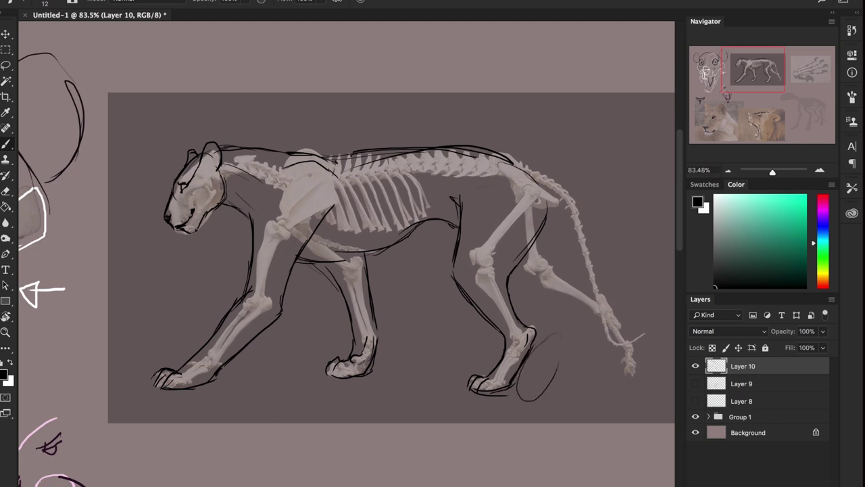
{"action": "key", "text": "ctrl+z"}
Add light construction lines across the near thigh and outline the far hind leg with its paw in black
{"action": "left_click_drag", "start_coordinate": [451, 206], "coordinate": [498, 266]}
{"action": "left_click_drag", "start_coordinate": [550, 259], "coordinate": [586, 293]}
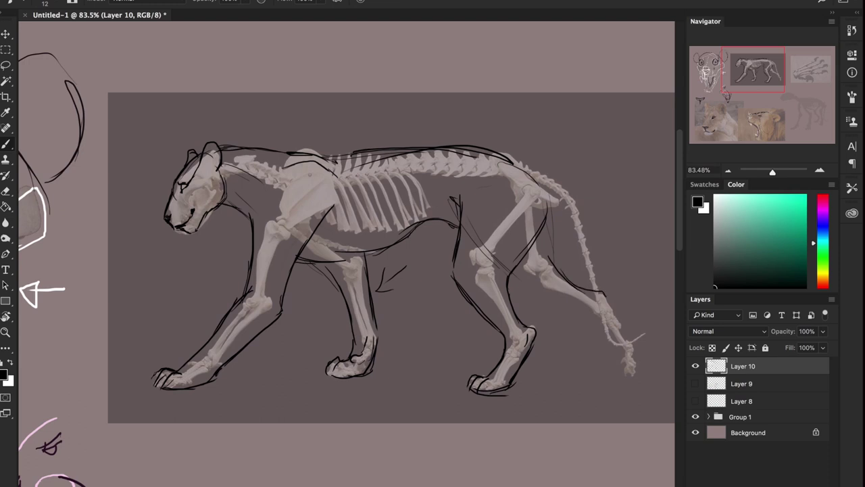
{"action": "left_click_drag", "start_coordinate": [514, 274], "coordinate": [592, 320]}
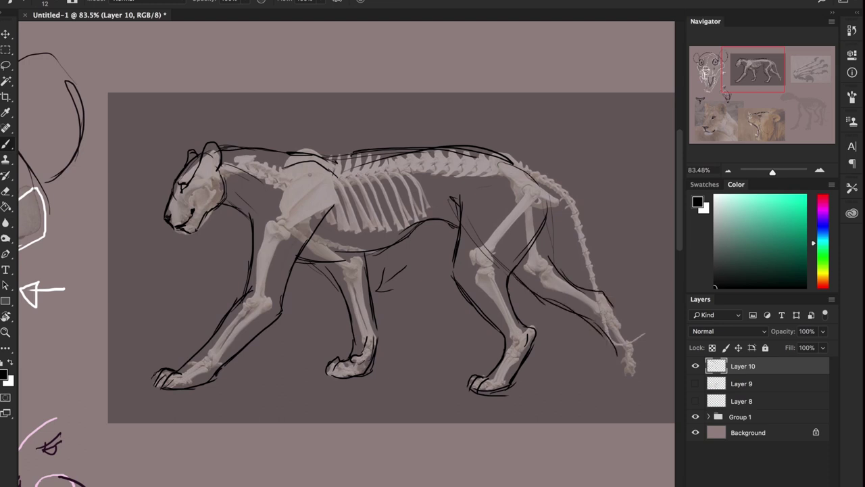
{"action": "left_click_drag", "start_coordinate": [635, 378], "coordinate": [618, 303]}
Draw the tail in black along the tail bones and reinforce the belly line behind the foreleg
{"action": "mouse_move", "coordinate": [506, 156]}
{"action": "left_mouse_down"}
{"action": "mouse_move", "coordinate": [559, 186]}
{"action": "mouse_move", "coordinate": [633, 347]}
{"action": "left_mouse_up"}
{"action": "mouse_move", "coordinate": [524, 168]}
{"action": "left_mouse_down"}
{"action": "mouse_move", "coordinate": [549, 195]}
{"action": "mouse_move", "coordinate": [588, 309]}
{"action": "mouse_move", "coordinate": [611, 346]}
{"action": "mouse_move", "coordinate": [634, 348]}
{"action": "left_mouse_up"}
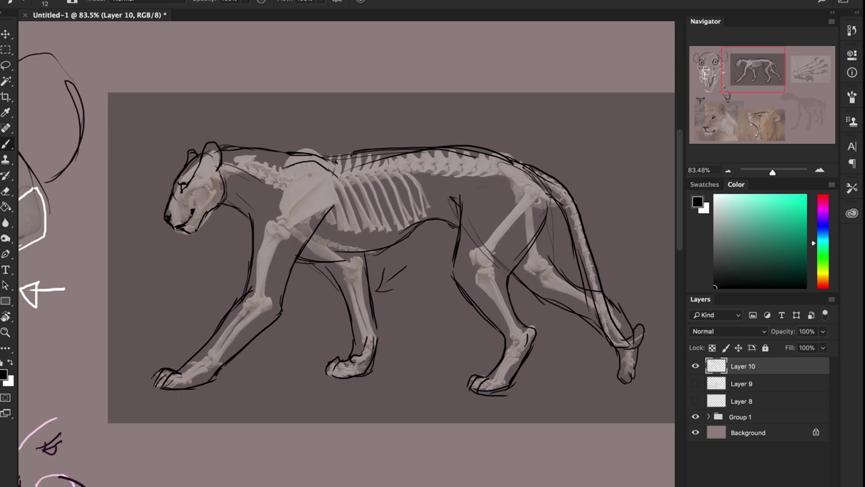
{"action": "left_click_drag", "start_coordinate": [345, 261], "coordinate": [409, 241]}
Lasso the sketched head, enlarge it slightly with free transform, deselect it and return to the brush
{"action": "key", "text": "l"}
{"action": "mouse_move", "coordinate": [207, 245]}
{"action": "left_mouse_down"}
{"action": "mouse_move", "coordinate": [227, 195]}
{"action": "mouse_move", "coordinate": [153, 168]}
{"action": "mouse_move", "coordinate": [219, 223]}
{"action": "left_mouse_up"}
{"action": "key", "text": "ctrl+t"}
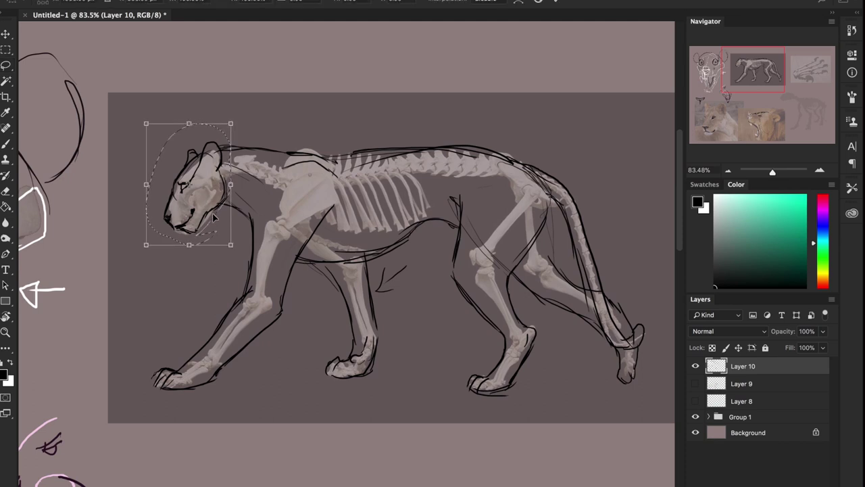
{"action": "left_click_drag", "start_coordinate": [231, 245], "coordinate": [243, 257]}
{"action": "left_click_drag", "start_coordinate": [226, 216], "coordinate": [217, 211]}
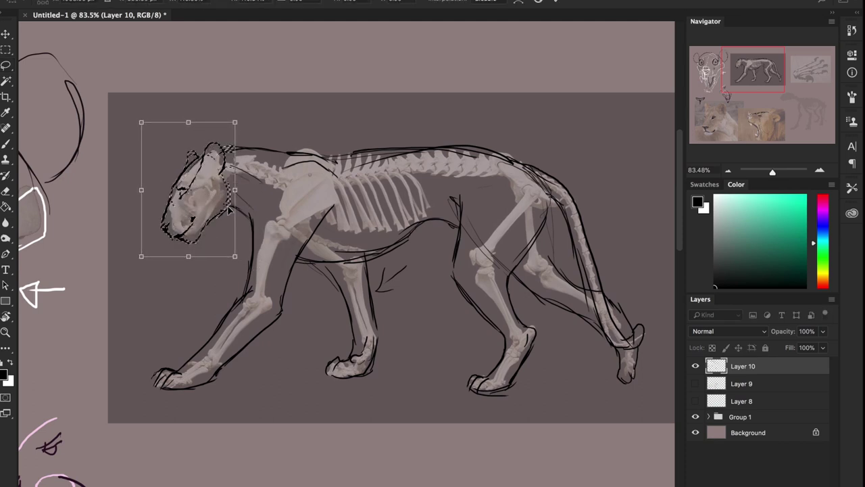
{"action": "key", "text": "Return"}
{"action": "key", "text": "ctrl+d"}
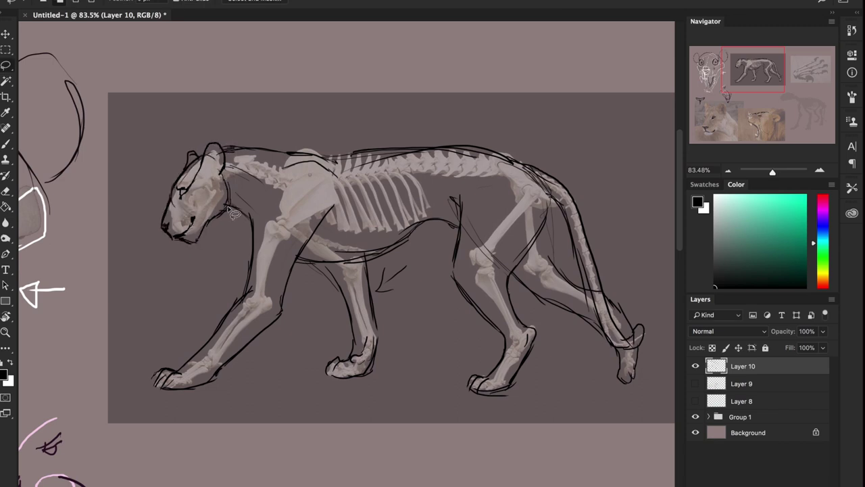
{"action": "key", "text": "b"}
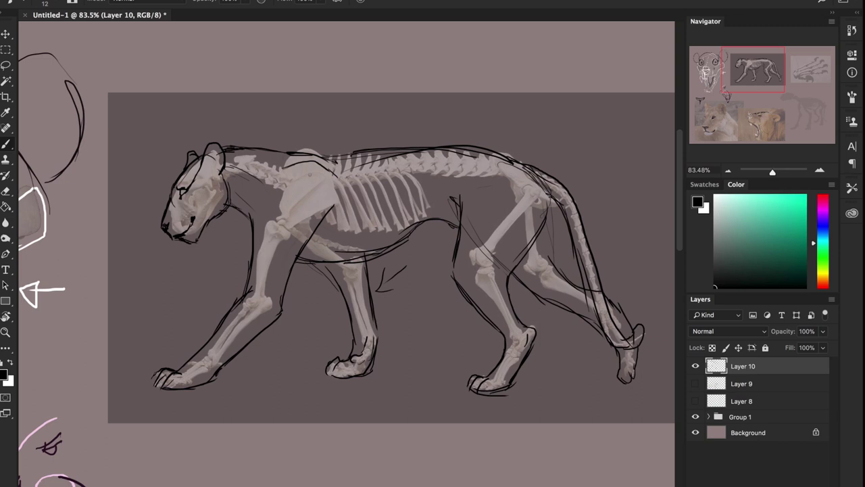
Reinforce the chest line in black and draw a rounded shoulder contour around the walking skeleton's shoulder blade
{"action": "left_click_drag", "start_coordinate": [240, 219], "coordinate": [248, 240]}
{"action": "left_click_drag", "start_coordinate": [240, 219], "coordinate": [248, 242]}
{"action": "mouse_move", "coordinate": [257, 200]}
{"action": "left_mouse_down"}
{"action": "mouse_move", "coordinate": [291, 165]}
{"action": "mouse_move", "coordinate": [338, 211]}
{"action": "left_mouse_up"}
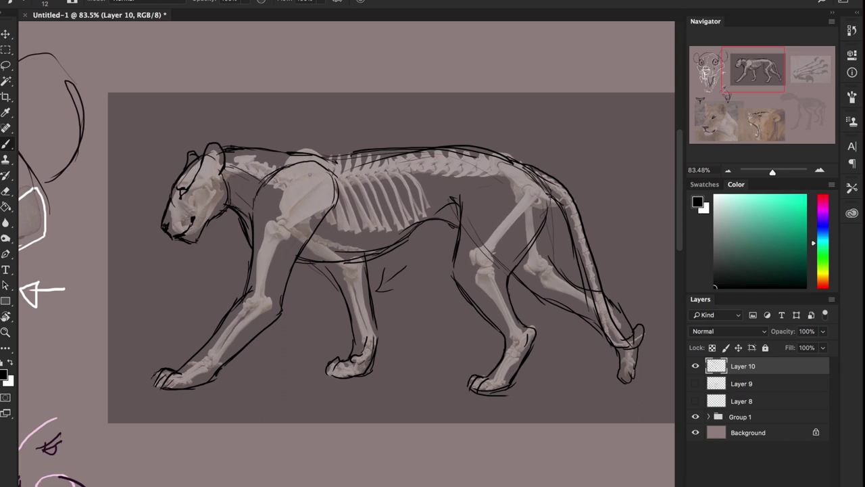
{"action": "left_click_drag", "start_coordinate": [313, 263], "coordinate": [364, 259]}
{"action": "left_click_drag", "start_coordinate": [533, 237], "coordinate": [340, 198]}
{"action": "mouse_move", "coordinate": [495, 205]}
{"action": "left_mouse_down"}
{"action": "mouse_move", "coordinate": [574, 240]}
{"action": "mouse_move", "coordinate": [674, 253]}
{"action": "left_mouse_up"}
{"action": "left_click_drag", "start_coordinate": [366, 167], "coordinate": [323, 128]}
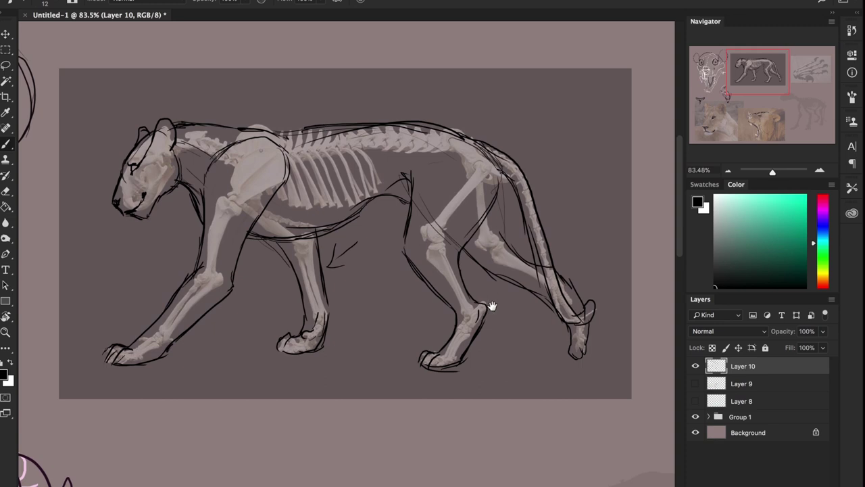
Raise the opacity of Group 1 slightly for the paw skeleton reference and make Layer 10 active again
{"action": "scroll", "coordinate": [492, 304], "scroll_direction": "right", "scroll_amount": 15}
{"action": "scroll", "coordinate": [327, 215], "scroll_direction": "left", "scroll_amount": 5}
{"action": "scroll", "coordinate": [327, 214], "scroll_direction": "up", "scroll_amount": 5}
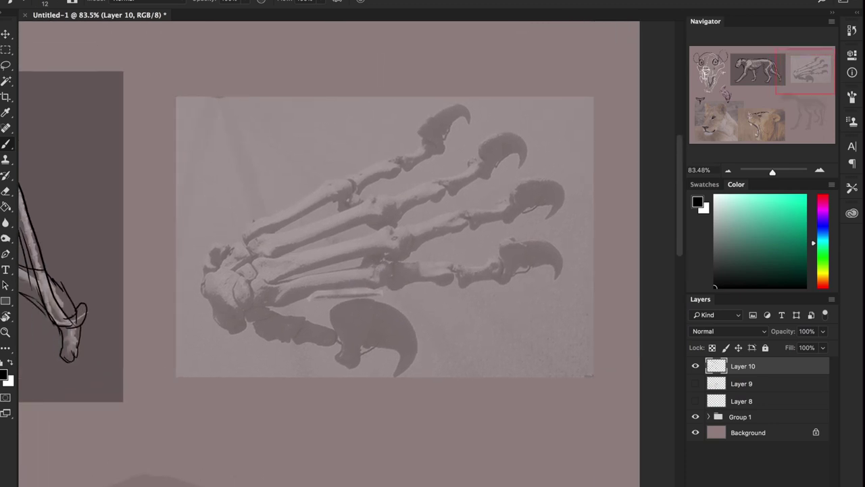
{"action": "left_click", "coordinate": [751, 417]}
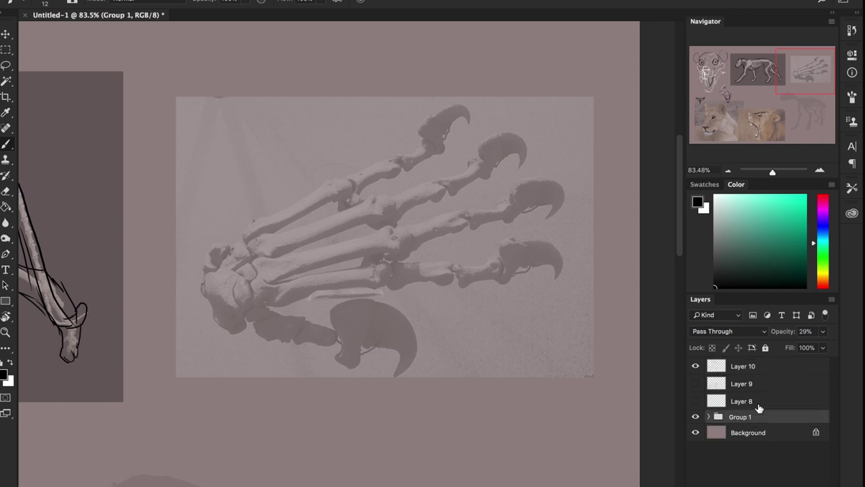
{"action": "left_click_drag", "start_coordinate": [823, 331], "coordinate": [793, 347]}
{"action": "left_click", "coordinate": [768, 365]}
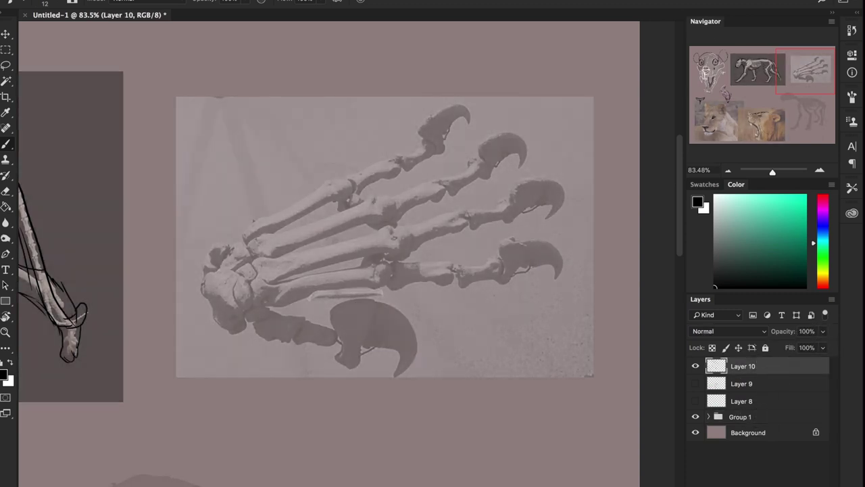
Outline the flesh of the four long toes in black over the paw bones, ending each just before its claw
{"action": "left_click_drag", "start_coordinate": [240, 231], "coordinate": [344, 180]}
{"action": "left_click_drag", "start_coordinate": [301, 198], "coordinate": [373, 164]}
{"action": "left_click_drag", "start_coordinate": [422, 145], "coordinate": [434, 179]}
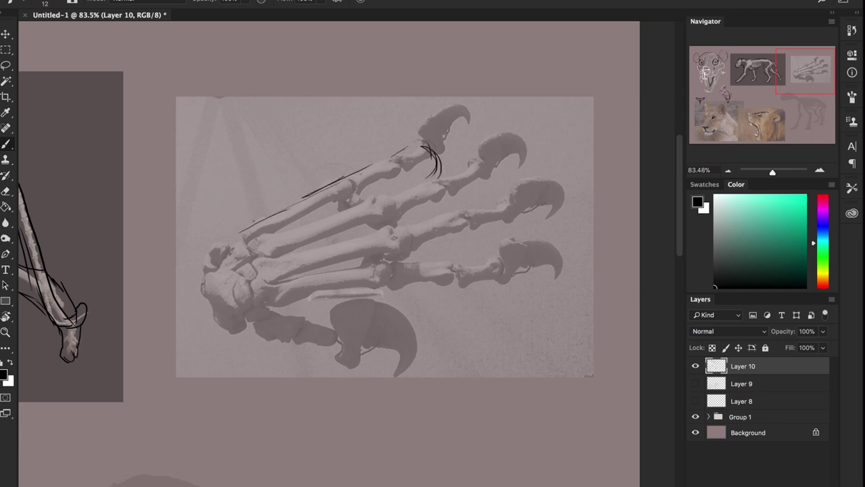
{"action": "mouse_move", "coordinate": [347, 203]}
{"action": "left_mouse_down"}
{"action": "mouse_move", "coordinate": [479, 160]}
{"action": "mouse_move", "coordinate": [474, 213]}
{"action": "left_mouse_up"}
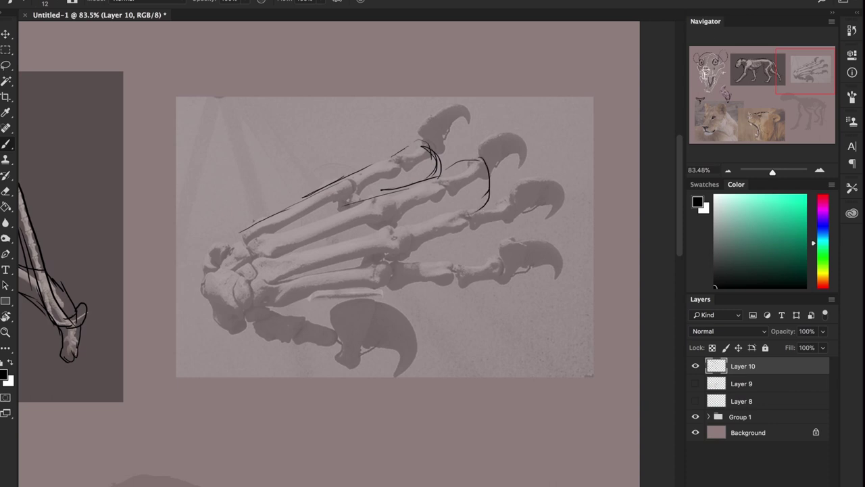
{"action": "mouse_move", "coordinate": [386, 226]}
{"action": "left_mouse_down"}
{"action": "mouse_move", "coordinate": [511, 199]}
{"action": "mouse_move", "coordinate": [505, 236]}
{"action": "mouse_move", "coordinate": [483, 245]}
{"action": "left_mouse_up"}
{"action": "mouse_move", "coordinate": [391, 247]}
{"action": "left_mouse_down"}
{"action": "mouse_move", "coordinate": [509, 240]}
{"action": "mouse_move", "coordinate": [460, 297]}
{"action": "left_mouse_up"}
{"action": "left_click_drag", "start_coordinate": [508, 271], "coordinate": [434, 299]}
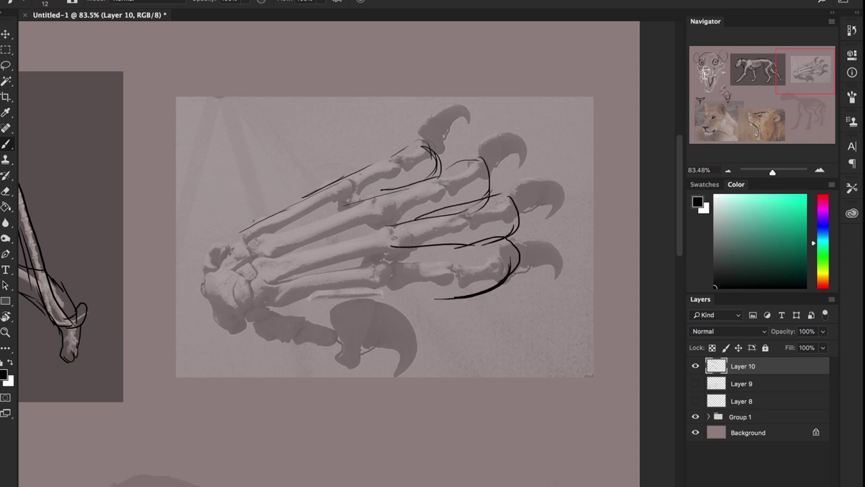
Outline the dewclaw toe below the paw bones and connect it to the lowest long toe in black
{"action": "mouse_move", "coordinate": [276, 294]}
{"action": "left_mouse_down"}
{"action": "mouse_move", "coordinate": [306, 306]}
{"action": "mouse_move", "coordinate": [348, 300]}
{"action": "mouse_move", "coordinate": [371, 352]}
{"action": "mouse_move", "coordinate": [313, 368]}
{"action": "left_mouse_up"}
{"action": "mouse_move", "coordinate": [370, 309]}
{"action": "left_mouse_down"}
{"action": "mouse_move", "coordinate": [341, 365]}
{"action": "mouse_move", "coordinate": [285, 360]}
{"action": "mouse_move", "coordinate": [253, 369]}
{"action": "left_mouse_up"}
{"action": "left_click_drag", "start_coordinate": [447, 297], "coordinate": [373, 307]}
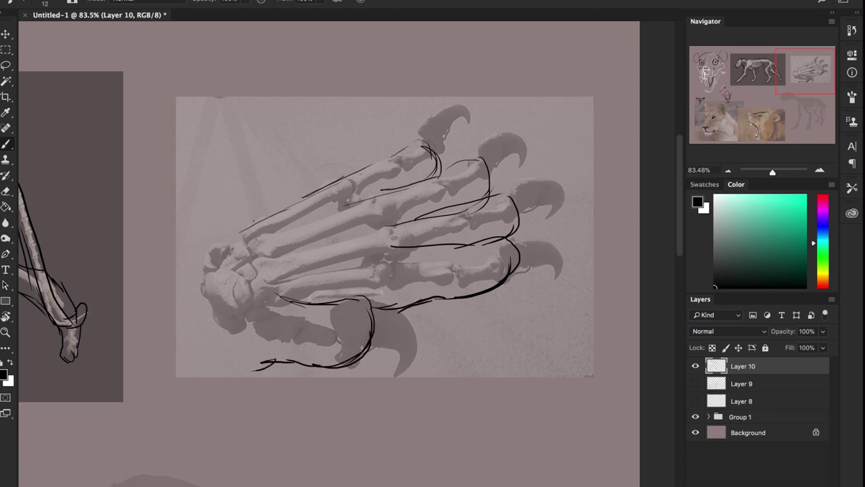
Reinforce the paw's upper edge and the contours of the upper three toes with heavier black strokes
{"action": "left_click_drag", "start_coordinate": [295, 200], "coordinate": [220, 238]}
{"action": "left_click_drag", "start_coordinate": [270, 223], "coordinate": [354, 181]}
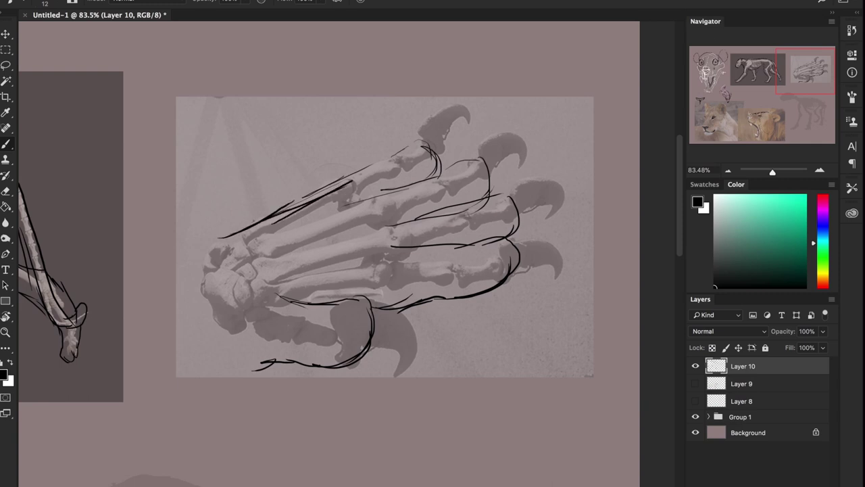
{"action": "mouse_move", "coordinate": [304, 204]}
{"action": "left_mouse_down"}
{"action": "mouse_move", "coordinate": [423, 143]}
{"action": "mouse_move", "coordinate": [434, 172]}
{"action": "left_mouse_up"}
{"action": "mouse_move", "coordinate": [357, 193]}
{"action": "left_mouse_down"}
{"action": "mouse_move", "coordinate": [455, 163]}
{"action": "mouse_move", "coordinate": [484, 187]}
{"action": "mouse_move", "coordinate": [487, 200]}
{"action": "left_mouse_up"}
{"action": "mouse_move", "coordinate": [385, 224]}
{"action": "left_mouse_down"}
{"action": "mouse_move", "coordinate": [502, 195]}
{"action": "mouse_move", "coordinate": [515, 238]}
{"action": "left_mouse_up"}
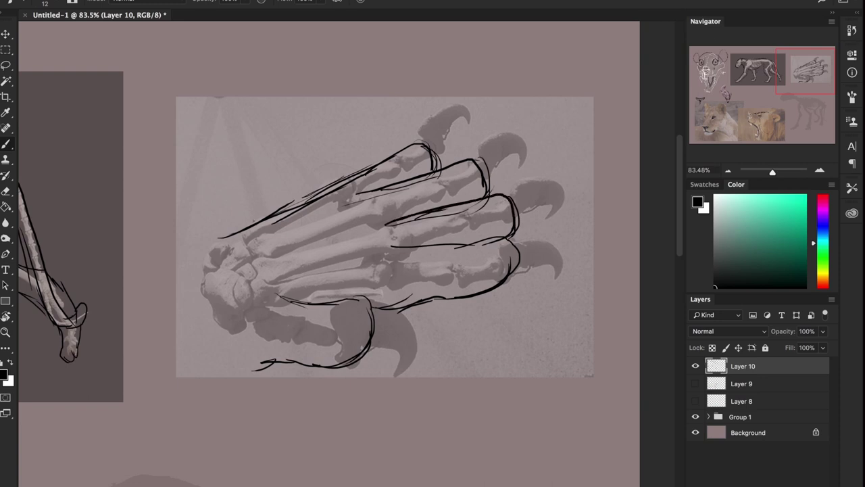
Outline the curved claws on all four toes and the dewclaw in black
{"action": "mouse_move", "coordinate": [526, 242]}
{"action": "left_mouse_down"}
{"action": "mouse_move", "coordinate": [562, 265]}
{"action": "mouse_move", "coordinate": [551, 282]}
{"action": "mouse_move", "coordinate": [515, 270]}
{"action": "left_mouse_up"}
{"action": "mouse_move", "coordinate": [509, 198]}
{"action": "left_mouse_down"}
{"action": "mouse_move", "coordinate": [558, 187]}
{"action": "mouse_move", "coordinate": [553, 216]}
{"action": "mouse_move", "coordinate": [522, 223]}
{"action": "left_mouse_up"}
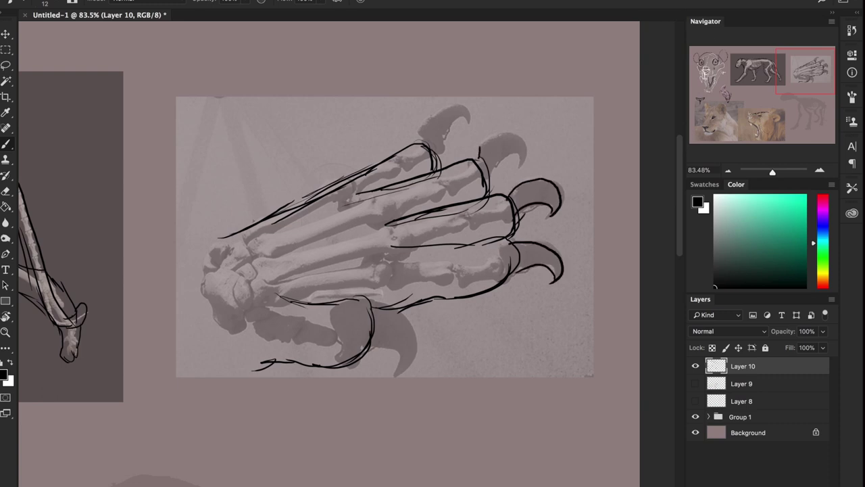
{"action": "mouse_move", "coordinate": [482, 154]}
{"action": "left_mouse_down"}
{"action": "mouse_move", "coordinate": [508, 134]}
{"action": "mouse_move", "coordinate": [526, 162]}
{"action": "mouse_move", "coordinate": [488, 180]}
{"action": "left_mouse_up"}
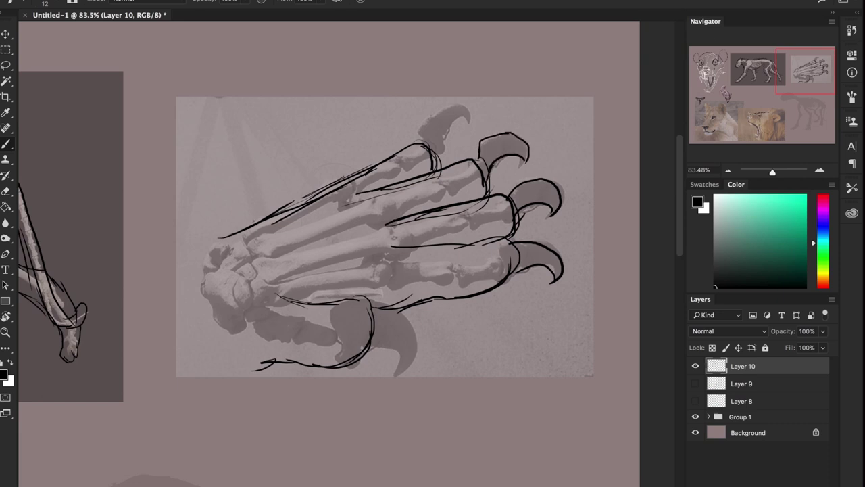
{"action": "mouse_move", "coordinate": [419, 130]}
{"action": "left_mouse_down"}
{"action": "mouse_move", "coordinate": [472, 120]}
{"action": "mouse_move", "coordinate": [443, 146]}
{"action": "left_mouse_up"}
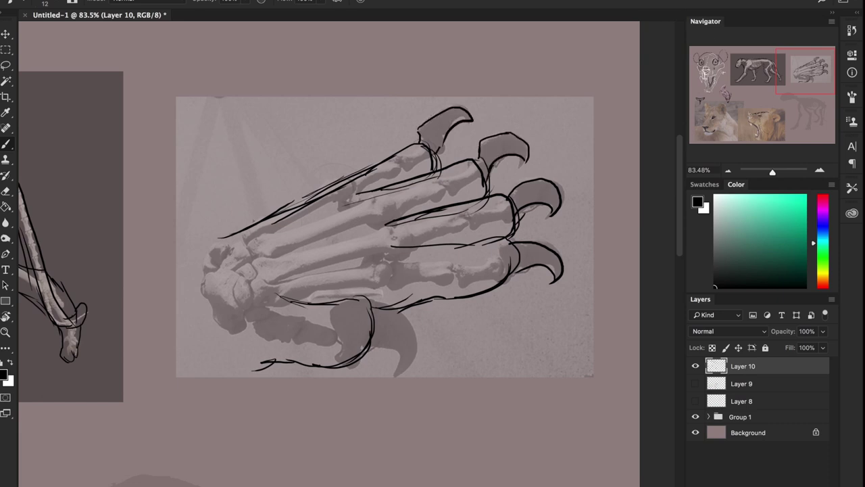
{"action": "mouse_move", "coordinate": [373, 307]}
{"action": "left_mouse_down"}
{"action": "mouse_move", "coordinate": [410, 325]}
{"action": "mouse_move", "coordinate": [399, 376]}
{"action": "mouse_move", "coordinate": [373, 348]}
{"action": "left_mouse_up"}
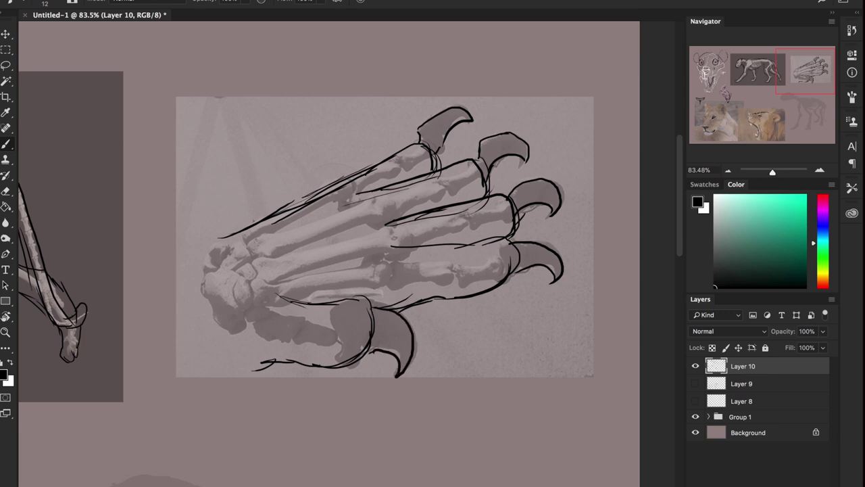
Sketch a side view of a toe with its pad and curved claw above the standing skeleton, marking the claw base with an arrow
{"action": "scroll", "coordinate": [368, 297], "scroll_direction": "down", "scroll_amount": 5}
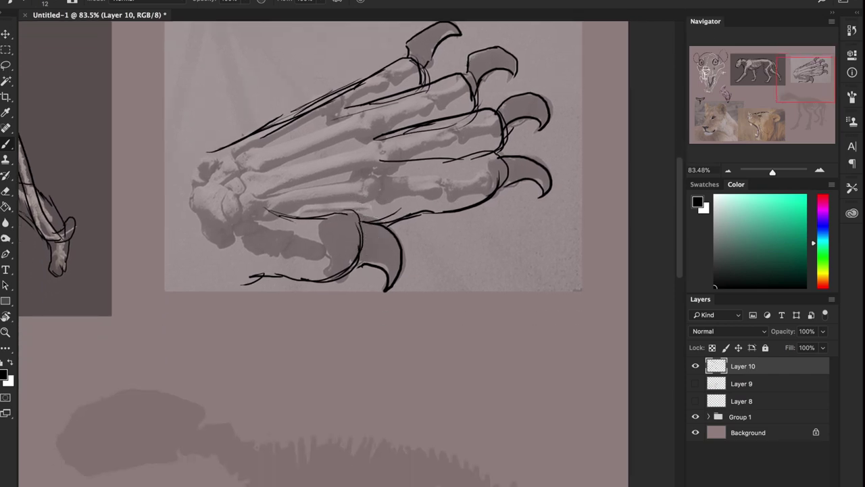
{"action": "scroll", "coordinate": [527, 225], "scroll_direction": "up", "scroll_amount": 5}
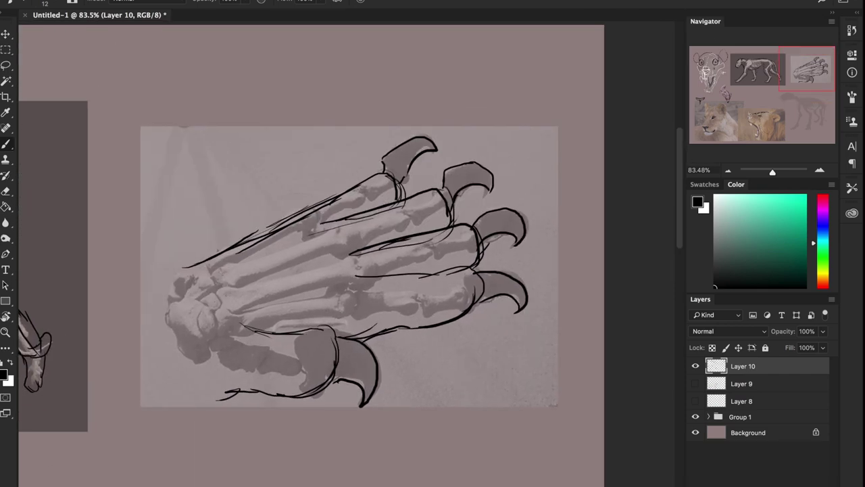
{"action": "scroll", "coordinate": [320, 351], "scroll_direction": "down", "scroll_amount": 10}
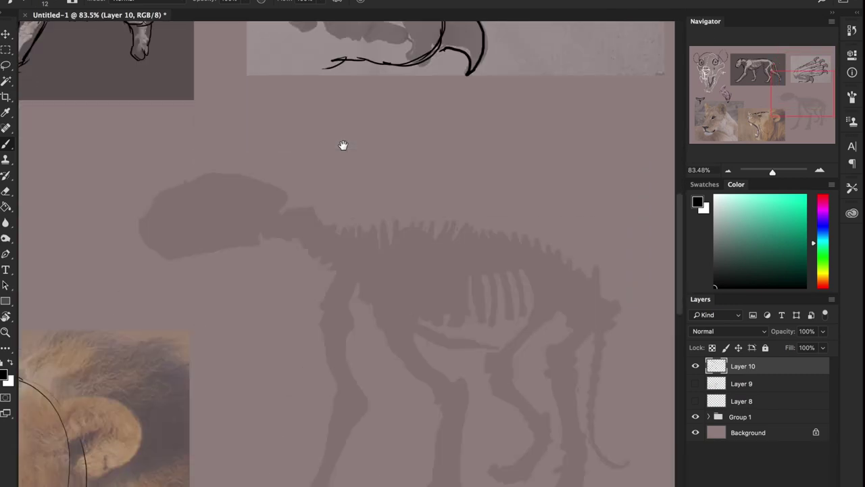
{"action": "scroll", "coordinate": [344, 145], "scroll_direction": "left", "scroll_amount": 5}
{"action": "left_click_drag", "start_coordinate": [537, 274], "coordinate": [421, 278]}
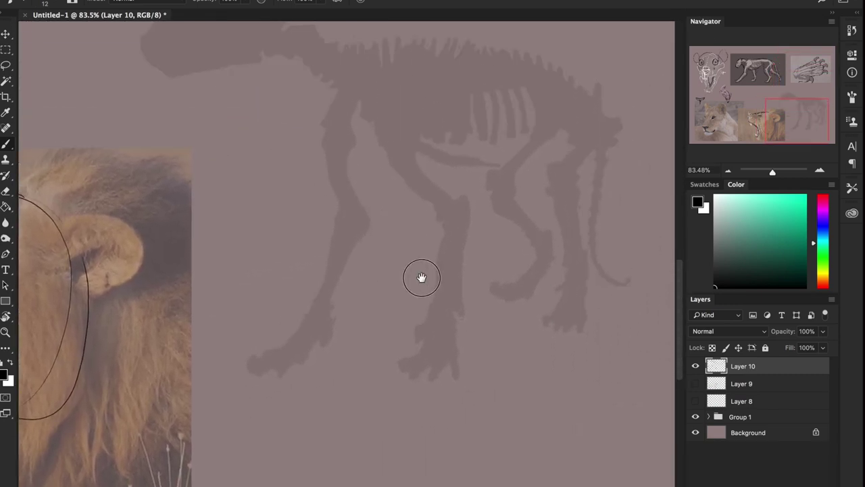
{"action": "left_click_drag", "start_coordinate": [484, 124], "coordinate": [512, 224]}
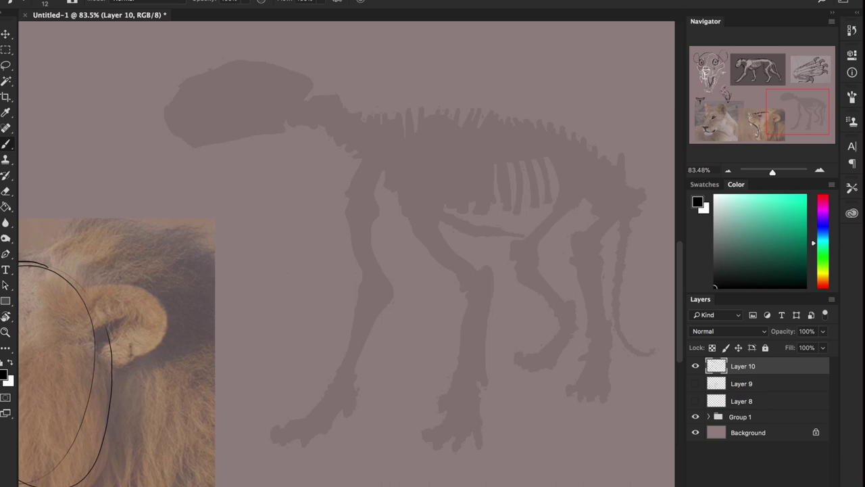
{"action": "scroll", "coordinate": [363, 309], "scroll_direction": "up", "scroll_amount": 5}
{"action": "scroll", "coordinate": [363, 309], "scroll_direction": "right", "scroll_amount": 2}
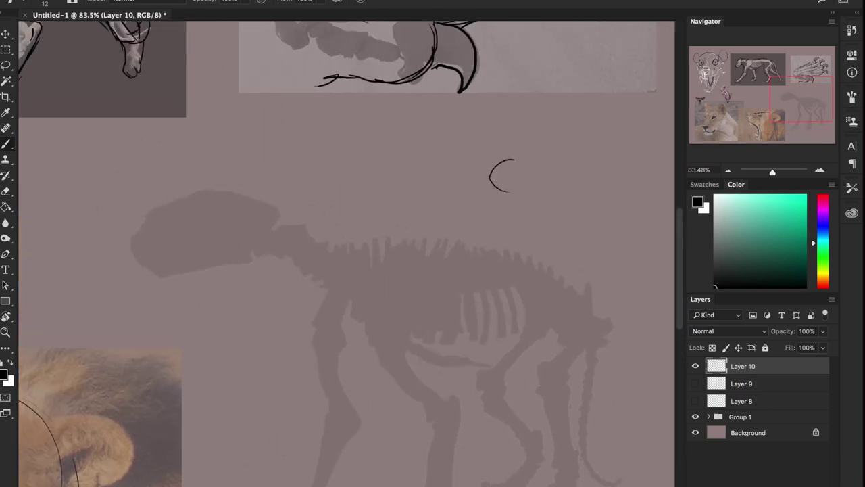
{"action": "left_click_drag", "start_coordinate": [499, 190], "coordinate": [545, 176]}
{"action": "left_click_drag", "start_coordinate": [489, 175], "coordinate": [544, 179]}
{"action": "mouse_move", "coordinate": [481, 171]}
{"action": "left_mouse_down"}
{"action": "mouse_move", "coordinate": [553, 166]}
{"action": "mouse_move", "coordinate": [545, 169]}
{"action": "mouse_move", "coordinate": [534, 138]}
{"action": "mouse_move", "coordinate": [495, 142]}
{"action": "left_mouse_up"}
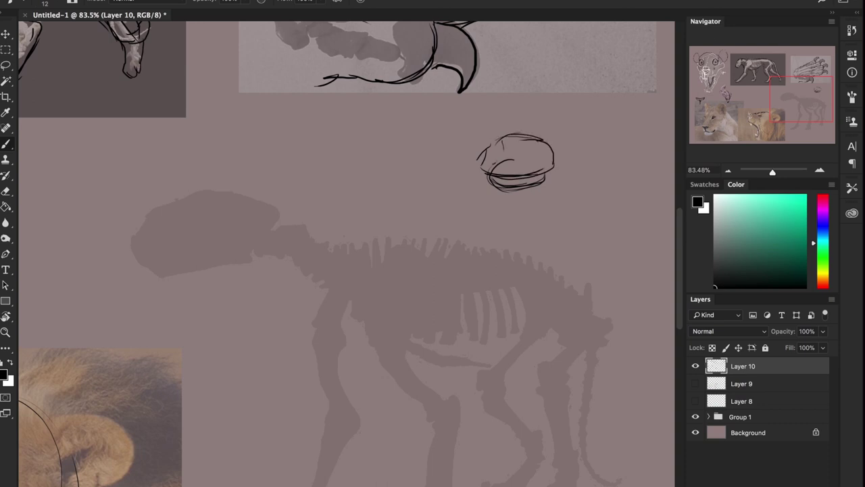
{"action": "mouse_move", "coordinate": [503, 138]}
{"action": "left_mouse_down"}
{"action": "mouse_move", "coordinate": [441, 160]}
{"action": "mouse_move", "coordinate": [434, 184]}
{"action": "mouse_move", "coordinate": [491, 159]}
{"action": "left_mouse_up"}
{"action": "mouse_move", "coordinate": [494, 141]}
{"action": "left_mouse_down"}
{"action": "mouse_move", "coordinate": [484, 165]}
{"action": "mouse_move", "coordinate": [498, 119]}
{"action": "mouse_move", "coordinate": [511, 143]}
{"action": "left_mouse_up"}
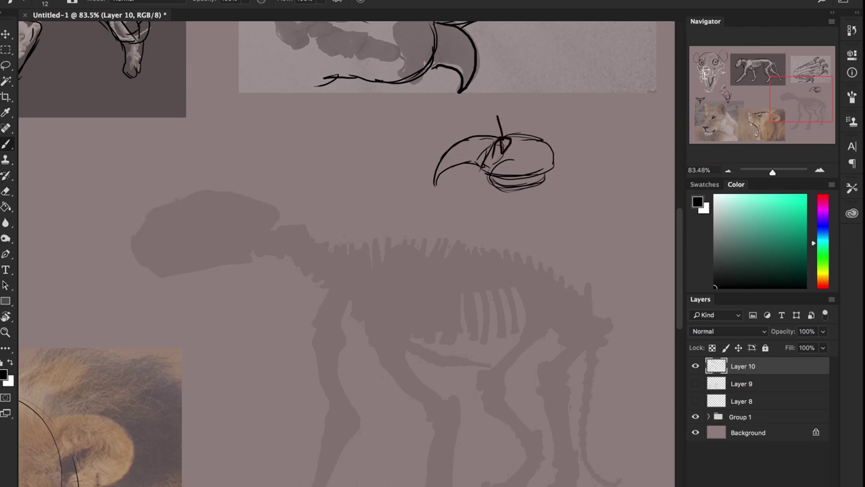
Draw the throat, neck and chest lines in black over the standing skeleton silhouette
{"action": "left_click_drag", "start_coordinate": [545, 194], "coordinate": [550, 112]}
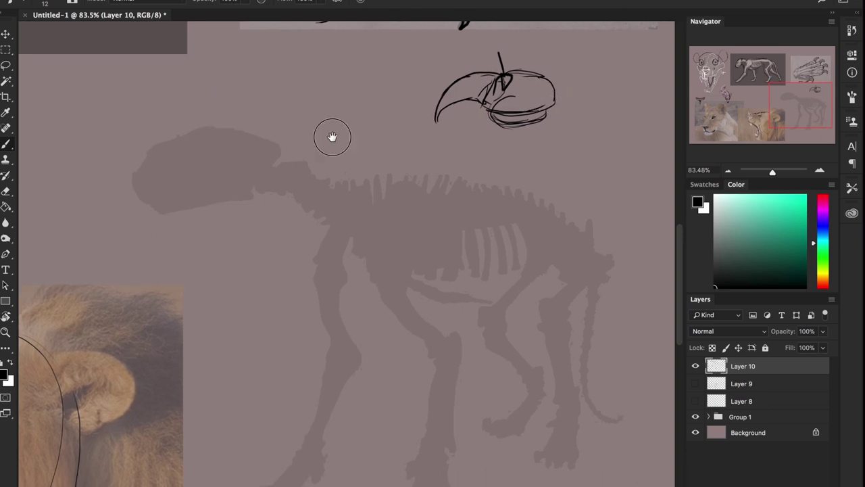
{"action": "left_click_drag", "start_coordinate": [332, 138], "coordinate": [438, 66]}
{"action": "left_click_drag", "start_coordinate": [421, 95], "coordinate": [340, 107]}
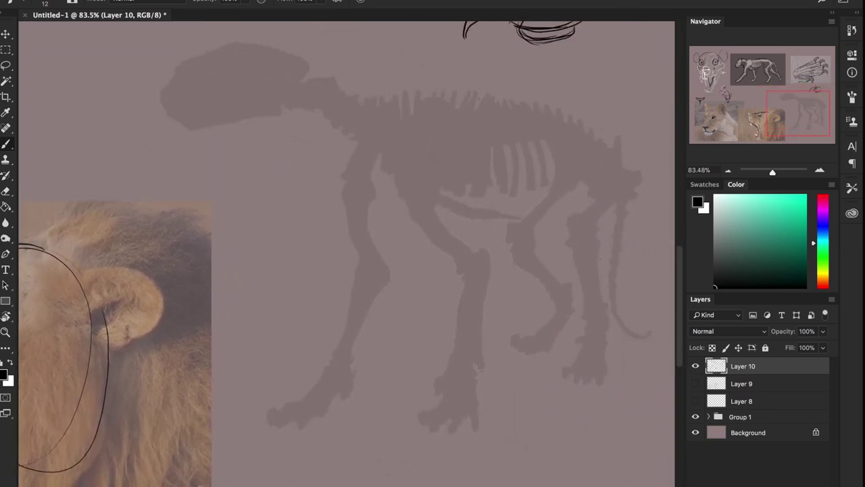
{"action": "left_click_drag", "start_coordinate": [260, 93], "coordinate": [323, 119]}
{"action": "mouse_move", "coordinate": [251, 112]}
{"action": "left_mouse_down"}
{"action": "mouse_move", "coordinate": [292, 131]}
{"action": "mouse_move", "coordinate": [356, 229]}
{"action": "mouse_move", "coordinate": [412, 253]}
{"action": "left_mouse_up"}
Outline the near foreleg of the standing skeleton from shoulder to wrist and add its paw with toes
{"action": "left_click_drag", "start_coordinate": [374, 147], "coordinate": [421, 260]}
{"action": "mouse_move", "coordinate": [382, 116]}
{"action": "left_mouse_down"}
{"action": "mouse_move", "coordinate": [392, 228]}
{"action": "mouse_move", "coordinate": [430, 265]}
{"action": "mouse_move", "coordinate": [450, 333]}
{"action": "left_mouse_up"}
{"action": "left_click_drag", "start_coordinate": [449, 292], "coordinate": [437, 395]}
{"action": "left_click_drag", "start_coordinate": [463, 246], "coordinate": [455, 302]}
{"action": "left_click_drag", "start_coordinate": [449, 135], "coordinate": [463, 243]}
{"action": "left_click_drag", "start_coordinate": [446, 138], "coordinate": [480, 256]}
{"action": "left_click_drag", "start_coordinate": [464, 190], "coordinate": [499, 272]}
{"action": "mouse_move", "coordinate": [496, 261]}
{"action": "left_mouse_down"}
{"action": "mouse_move", "coordinate": [505, 296]}
{"action": "mouse_move", "coordinate": [484, 382]}
{"action": "left_mouse_up"}
{"action": "mouse_move", "coordinate": [499, 317]}
{"action": "left_mouse_down"}
{"action": "mouse_move", "coordinate": [474, 415]}
{"action": "mouse_move", "coordinate": [438, 425]}
{"action": "mouse_move", "coordinate": [430, 417]}
{"action": "left_mouse_up"}
{"action": "mouse_move", "coordinate": [431, 401]}
{"action": "left_mouse_down"}
{"action": "mouse_move", "coordinate": [414, 406]}
{"action": "mouse_move", "coordinate": [404, 426]}
{"action": "left_mouse_up"}
{"action": "mouse_move", "coordinate": [434, 404]}
{"action": "left_mouse_down"}
{"action": "mouse_move", "coordinate": [445, 401]}
{"action": "mouse_move", "coordinate": [427, 431]}
{"action": "left_mouse_up"}
{"action": "mouse_move", "coordinate": [440, 403]}
{"action": "left_mouse_down"}
{"action": "mouse_move", "coordinate": [442, 432]}
{"action": "mouse_move", "coordinate": [474, 428]}
{"action": "left_mouse_up"}
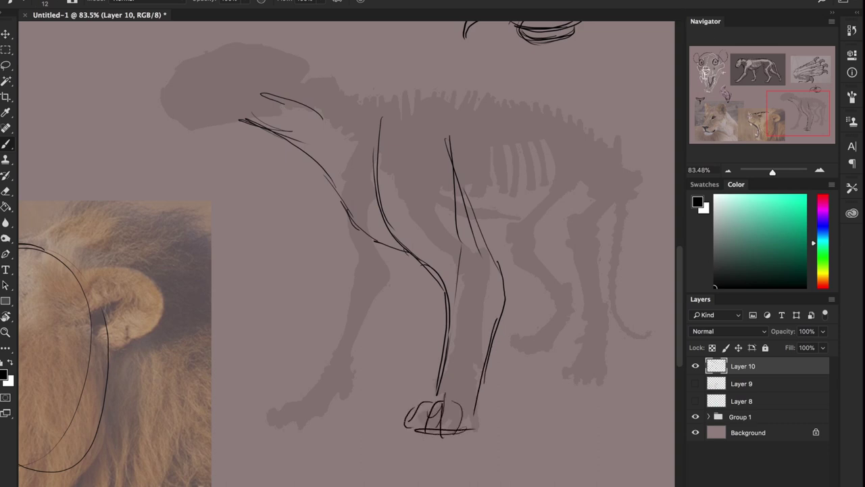
Outline the far foreleg of the standing skeleton in black, from the upper arm down to its paw
{"action": "left_click_drag", "start_coordinate": [326, 189], "coordinate": [346, 252]}
{"action": "left_click_drag", "start_coordinate": [316, 167], "coordinate": [346, 272]}
{"action": "left_click_drag", "start_coordinate": [399, 259], "coordinate": [357, 349]}
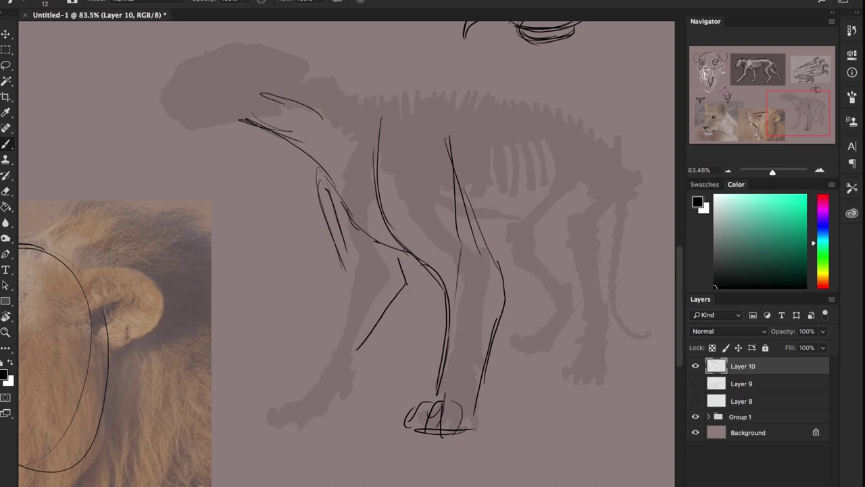
{"action": "left_click_drag", "start_coordinate": [390, 307], "coordinate": [343, 386]}
{"action": "mouse_move", "coordinate": [339, 273]}
{"action": "left_mouse_down"}
{"action": "mouse_move", "coordinate": [325, 346]}
{"action": "mouse_move", "coordinate": [304, 377]}
{"action": "left_mouse_up"}
{"action": "left_click_drag", "start_coordinate": [353, 371], "coordinate": [349, 404]}
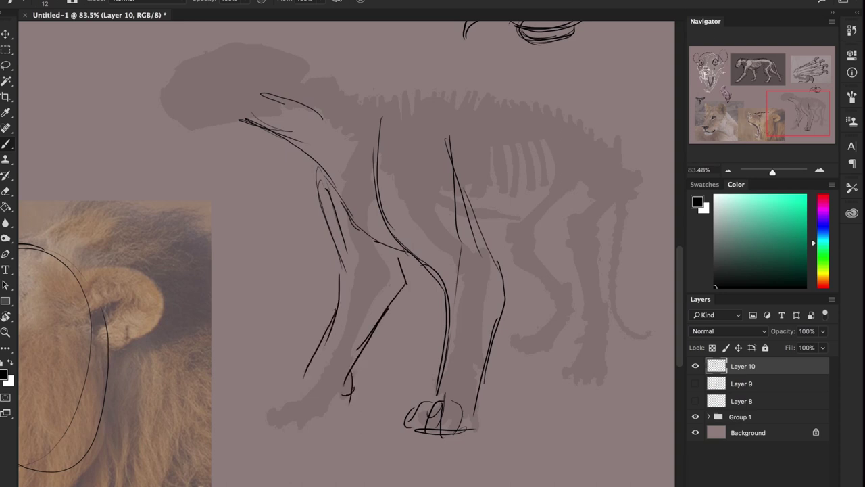
{"action": "mouse_move", "coordinate": [318, 366]}
{"action": "left_mouse_down"}
{"action": "mouse_move", "coordinate": [273, 410]}
{"action": "mouse_move", "coordinate": [325, 408]}
{"action": "left_mouse_up"}
Sketch the standing lion's head with muzzle, jaw and ear, and add loose mane lines around the neck and chest
{"action": "left_click_drag", "start_coordinate": [386, 178], "coordinate": [493, 287]}
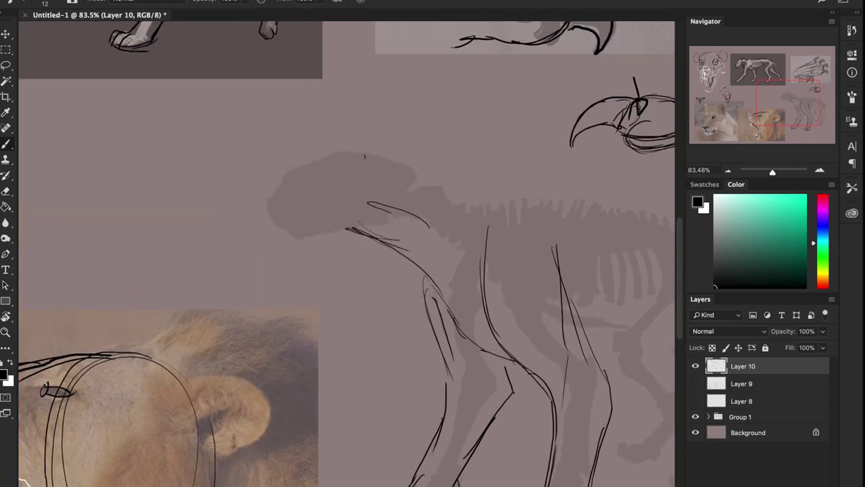
{"action": "left_click_drag", "start_coordinate": [276, 171], "coordinate": [361, 140]}
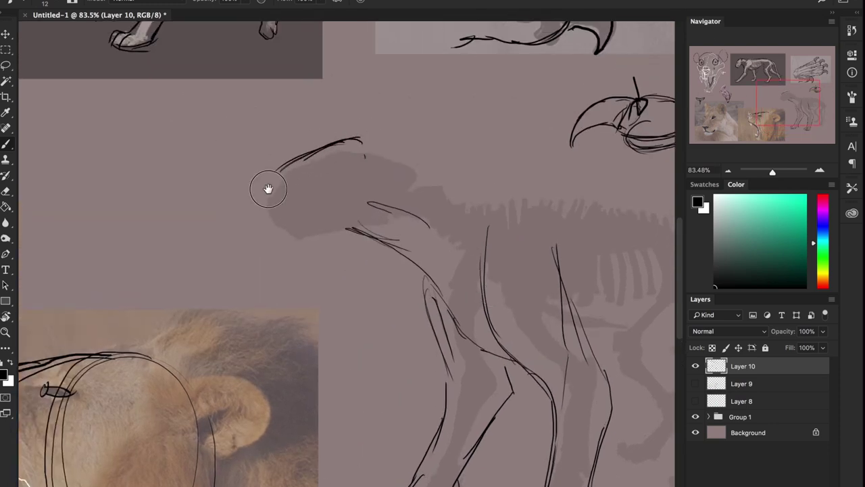
{"action": "mouse_move", "coordinate": [268, 186]}
{"action": "left_mouse_down"}
{"action": "mouse_move", "coordinate": [343, 139]}
{"action": "mouse_move", "coordinate": [260, 192]}
{"action": "left_mouse_up"}
{"action": "mouse_move", "coordinate": [311, 158]}
{"action": "left_mouse_down"}
{"action": "mouse_move", "coordinate": [261, 202]}
{"action": "mouse_move", "coordinate": [266, 217]}
{"action": "mouse_move", "coordinate": [286, 218]}
{"action": "mouse_move", "coordinate": [288, 236]}
{"action": "mouse_move", "coordinate": [381, 220]}
{"action": "left_mouse_up"}
{"action": "mouse_move", "coordinate": [378, 142]}
{"action": "left_mouse_down"}
{"action": "mouse_move", "coordinate": [406, 136]}
{"action": "mouse_move", "coordinate": [349, 142]}
{"action": "mouse_move", "coordinate": [382, 131]}
{"action": "mouse_move", "coordinate": [351, 242]}
{"action": "left_mouse_up"}
{"action": "left_click_drag", "start_coordinate": [350, 210], "coordinate": [339, 277]}
{"action": "left_click_drag", "start_coordinate": [334, 245], "coordinate": [382, 366]}
{"action": "mouse_move", "coordinate": [389, 367]}
{"action": "left_mouse_down"}
{"action": "mouse_move", "coordinate": [428, 284]}
{"action": "mouse_move", "coordinate": [426, 357]}
{"action": "mouse_move", "coordinate": [493, 183]}
{"action": "mouse_move", "coordinate": [390, 124]}
{"action": "mouse_move", "coordinate": [457, 161]}
{"action": "left_mouse_up"}
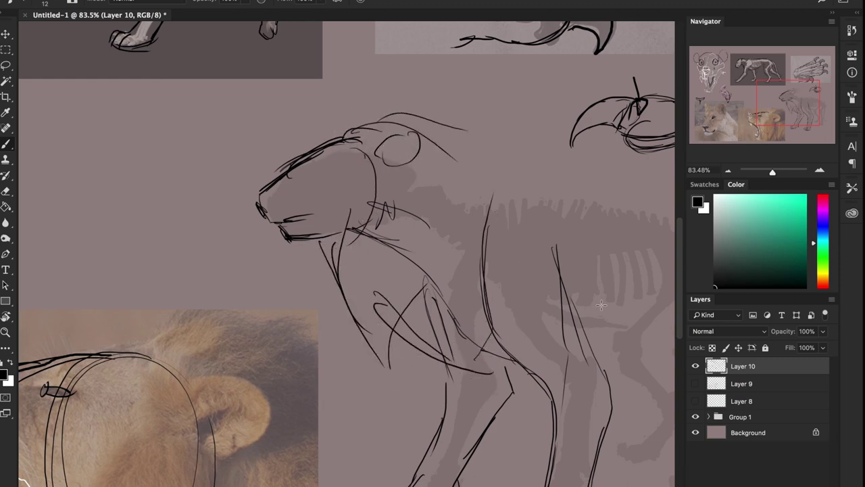
Draw the standing lion's back line from the withers and its belly line between the foreleg and hind leg
{"action": "mouse_move", "coordinate": [377, 276]}
{"action": "left_mouse_down"}
{"action": "mouse_move", "coordinate": [299, 170]}
{"action": "mouse_move", "coordinate": [135, 101]}
{"action": "mouse_move", "coordinate": [407, 190]}
{"action": "left_mouse_up"}
{"action": "left_click_drag", "start_coordinate": [270, 89], "coordinate": [317, 146]}
{"action": "mouse_move", "coordinate": [286, 92]}
{"action": "left_mouse_down"}
{"action": "mouse_move", "coordinate": [330, 123]}
{"action": "mouse_move", "coordinate": [378, 133]}
{"action": "left_mouse_up"}
{"action": "mouse_move", "coordinate": [325, 122]}
{"action": "left_mouse_down"}
{"action": "mouse_move", "coordinate": [460, 157]}
{"action": "mouse_move", "coordinate": [473, 183]}
{"action": "left_mouse_up"}
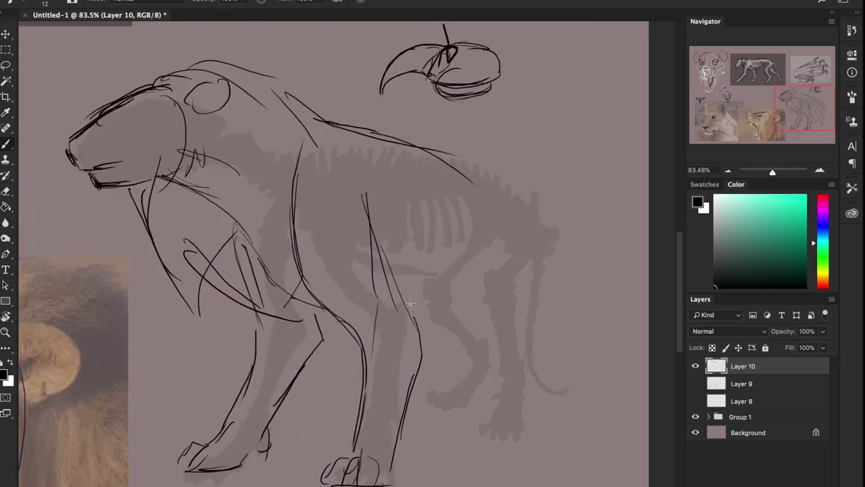
{"action": "mouse_move", "coordinate": [396, 308]}
{"action": "left_mouse_down"}
{"action": "mouse_move", "coordinate": [443, 310]}
{"action": "mouse_move", "coordinate": [489, 268]}
{"action": "left_mouse_up"}
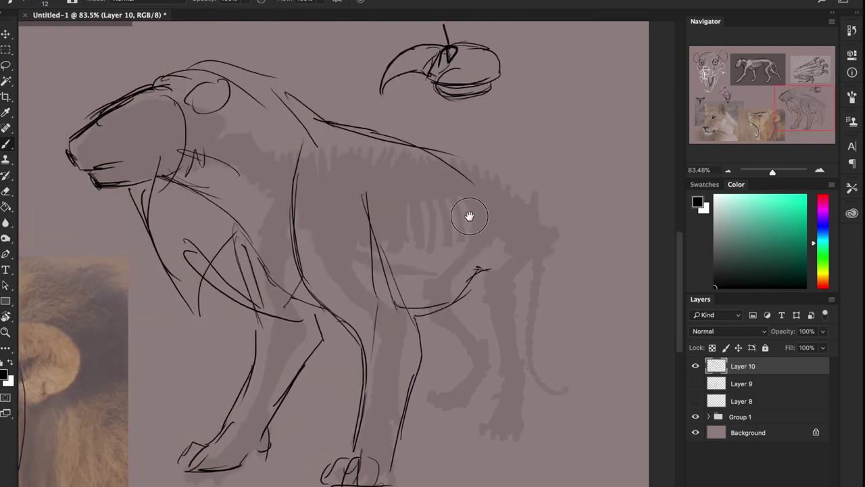
Outline both hind legs of the standing lion with their paws and add a stroke for the tail
{"action": "left_click_drag", "start_coordinate": [470, 217], "coordinate": [470, 284]}
{"action": "mouse_move", "coordinate": [481, 228]}
{"action": "left_mouse_down"}
{"action": "mouse_move", "coordinate": [466, 307]}
{"action": "mouse_move", "coordinate": [490, 328]}
{"action": "left_mouse_up"}
{"action": "left_click_drag", "start_coordinate": [472, 289], "coordinate": [498, 349]}
{"action": "mouse_move", "coordinate": [548, 222]}
{"action": "left_mouse_down"}
{"action": "mouse_move", "coordinate": [521, 305]}
{"action": "mouse_move", "coordinate": [530, 363]}
{"action": "mouse_move", "coordinate": [521, 413]}
{"action": "left_mouse_up"}
{"action": "mouse_move", "coordinate": [497, 344]}
{"action": "left_mouse_down"}
{"action": "mouse_move", "coordinate": [499, 408]}
{"action": "mouse_move", "coordinate": [473, 434]}
{"action": "mouse_move", "coordinate": [526, 430]}
{"action": "mouse_move", "coordinate": [516, 437]}
{"action": "mouse_move", "coordinate": [521, 418]}
{"action": "left_mouse_up"}
{"action": "left_click_drag", "start_coordinate": [473, 423], "coordinate": [523, 430]}
{"action": "mouse_move", "coordinate": [433, 313]}
{"action": "left_mouse_down"}
{"action": "mouse_move", "coordinate": [453, 338]}
{"action": "mouse_move", "coordinate": [444, 388]}
{"action": "mouse_move", "coordinate": [429, 398]}
{"action": "mouse_move", "coordinate": [460, 404]}
{"action": "mouse_move", "coordinate": [498, 349]}
{"action": "left_mouse_up"}
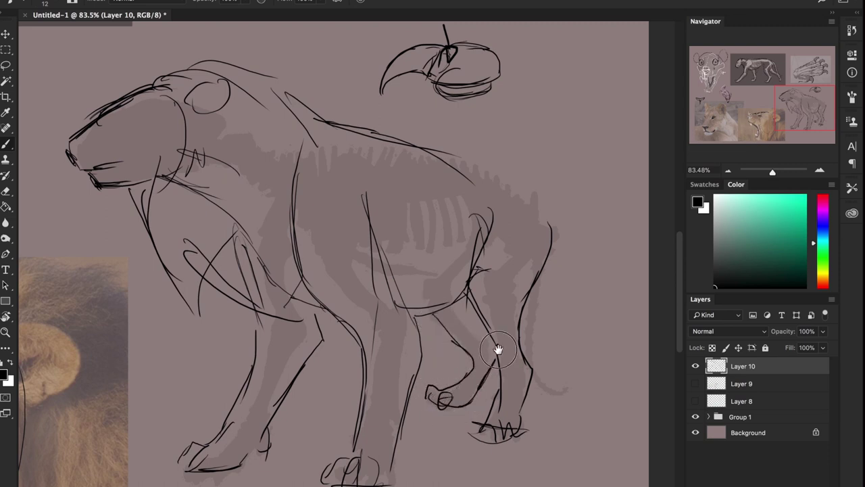
{"action": "left_click_drag", "start_coordinate": [539, 289], "coordinate": [552, 342]}
Make the hidden Layer 9 visible over the full study sheet
{"action": "key", "text": "z"}
{"action": "left_click_drag", "start_coordinate": [510, 235], "coordinate": [481, 253]}
{"action": "left_click_drag", "start_coordinate": [387, 187], "coordinate": [685, 289]}
{"action": "left_click_drag", "start_coordinate": [355, 247], "coordinate": [387, 141]}
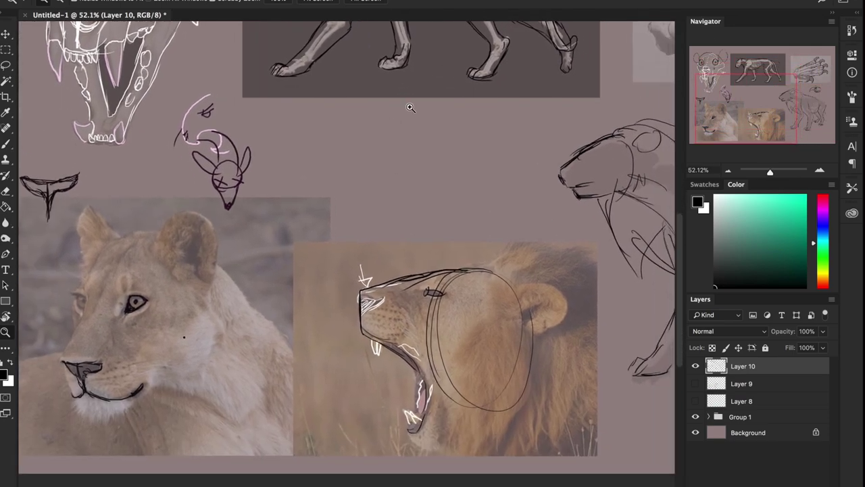
{"action": "key", "text": "ctrl+0"}
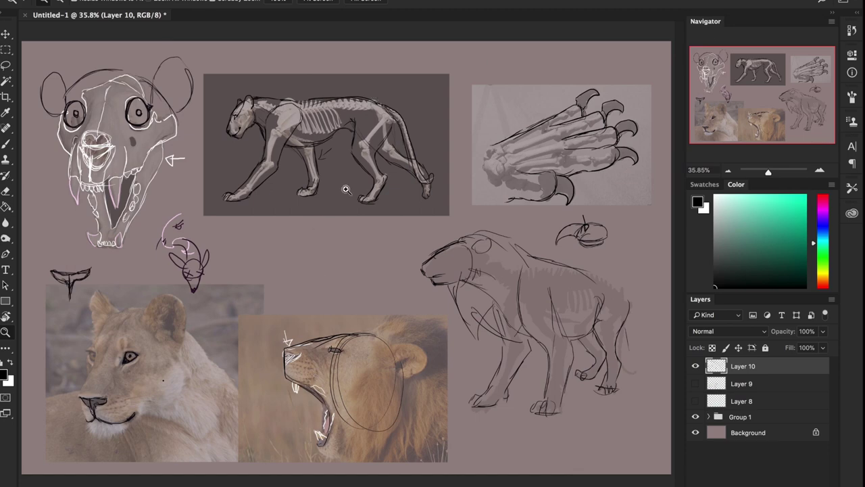
{"action": "left_click", "coordinate": [696, 385]}
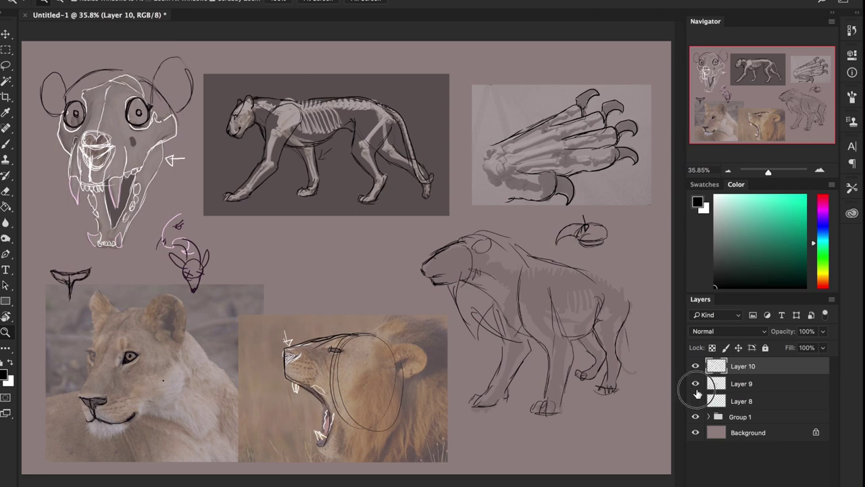